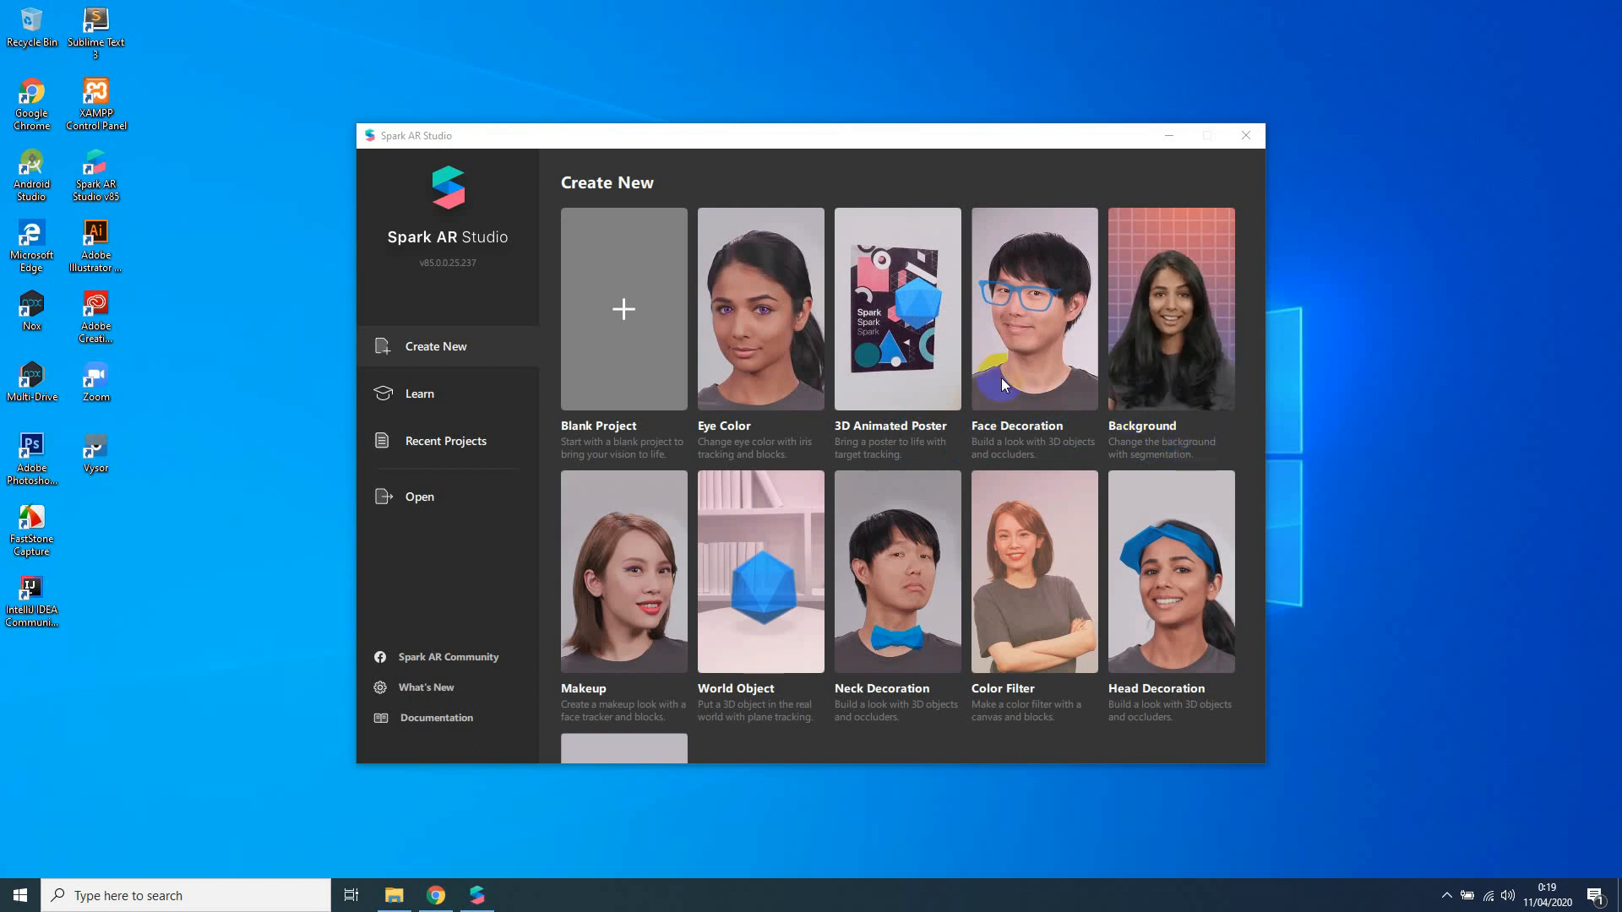
Create a new blank project.
{"action": "left_click", "coordinate": [646, 347]}
{"action": "left_click", "coordinate": [593, 267]}
{"action": "left_click", "coordinate": [591, 308]}
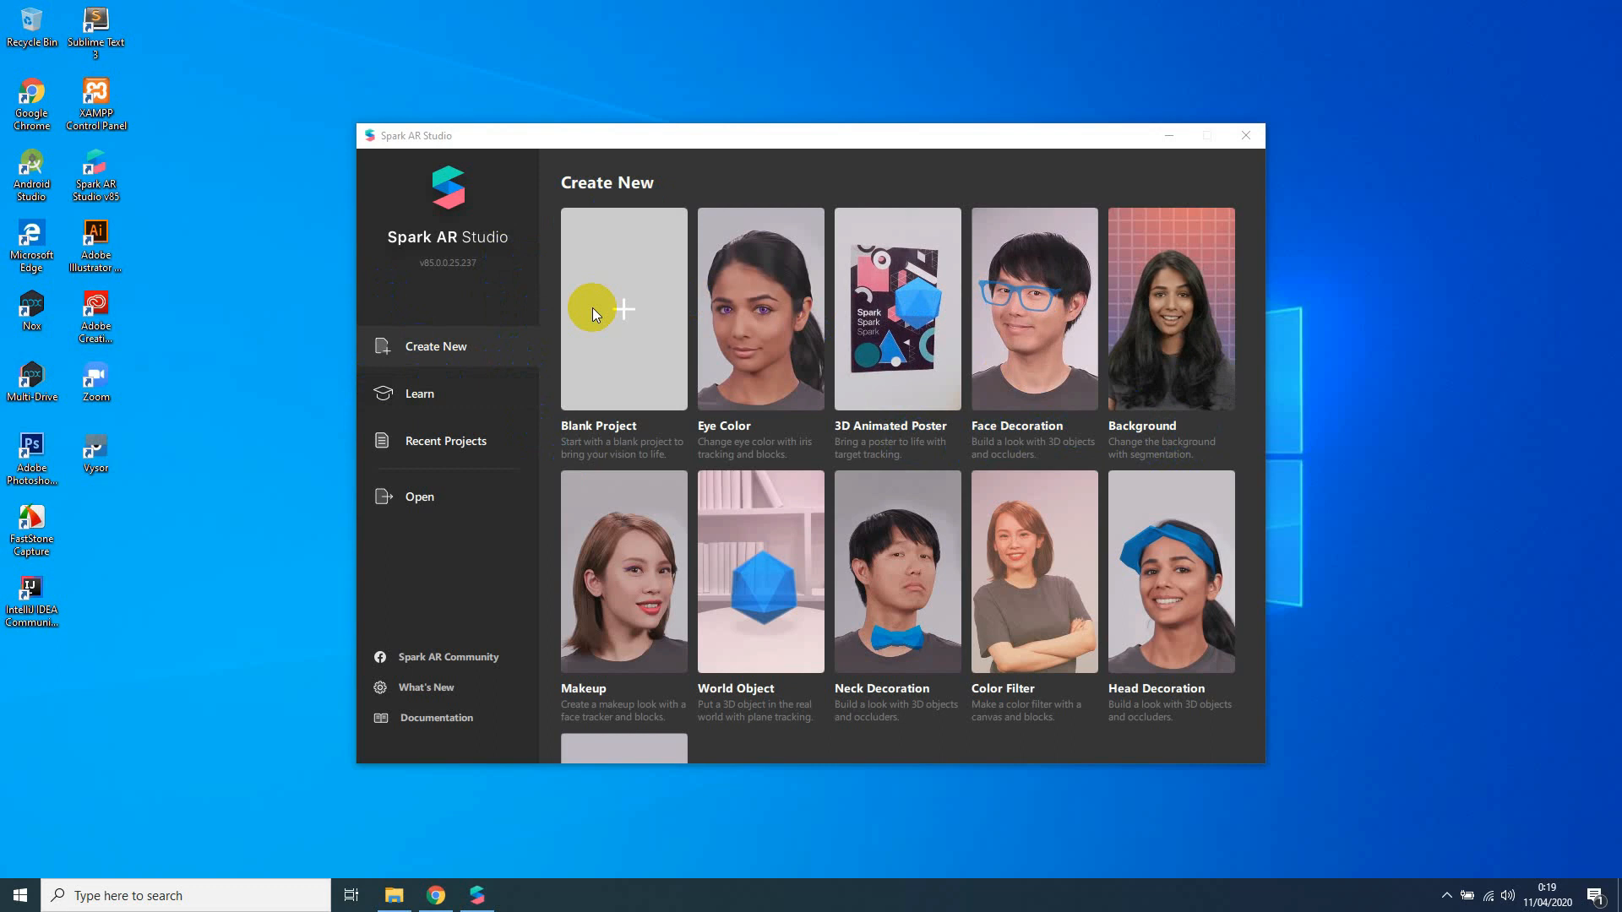
{"action": "left_click", "coordinate": [632, 316]}
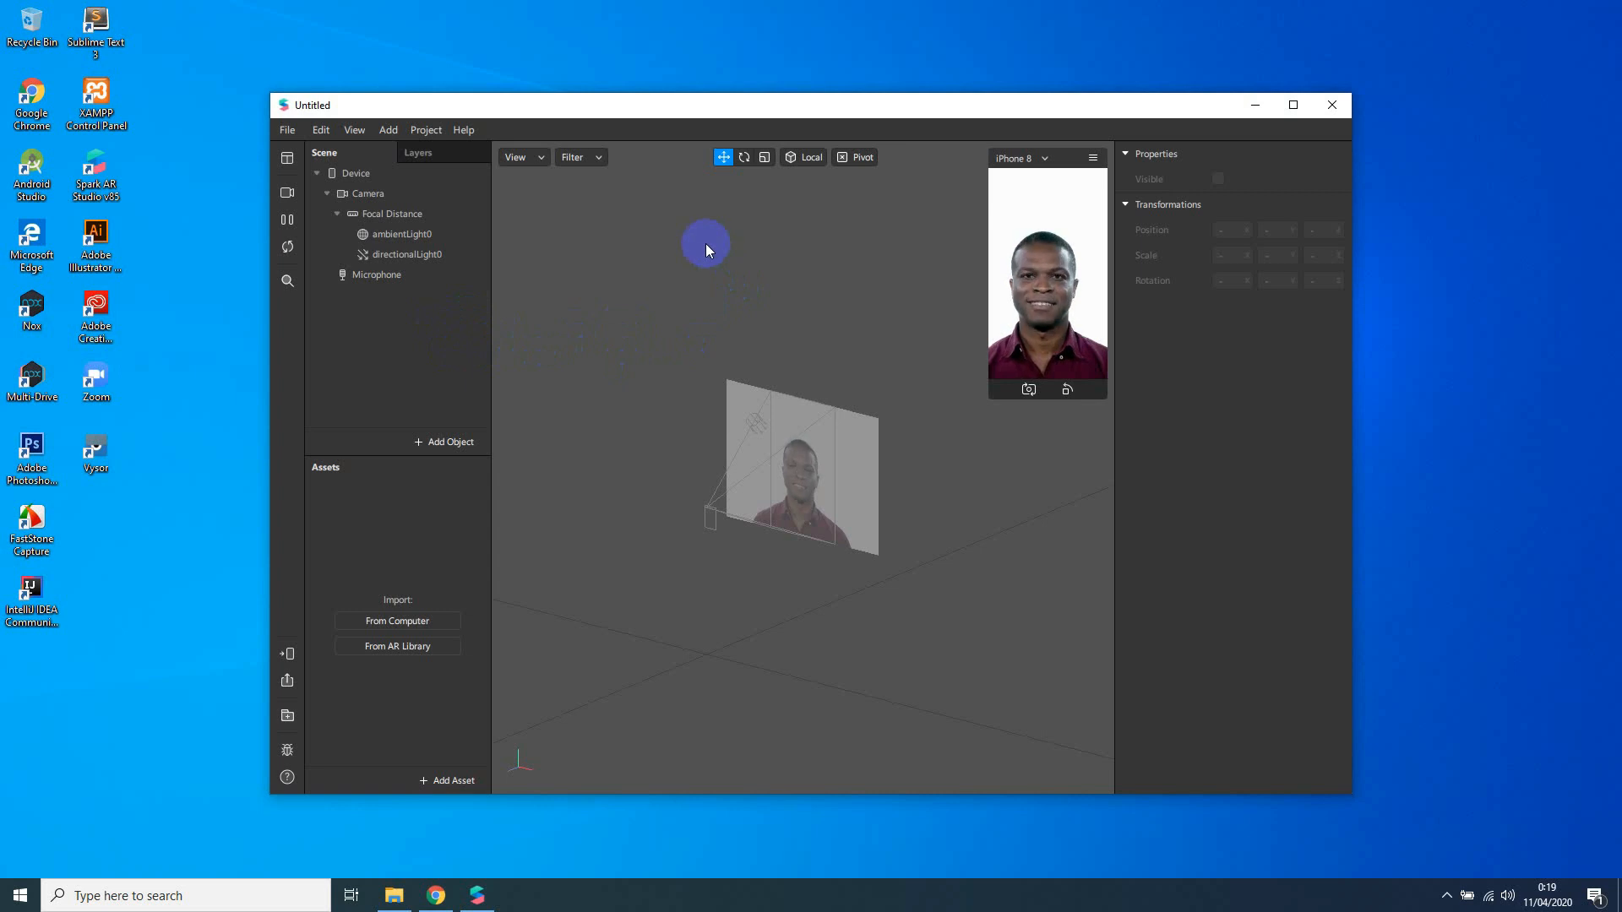
Maximize the project window and enlarge the iPhone 8 preview.
{"action": "left_click", "coordinate": [1292, 105]}
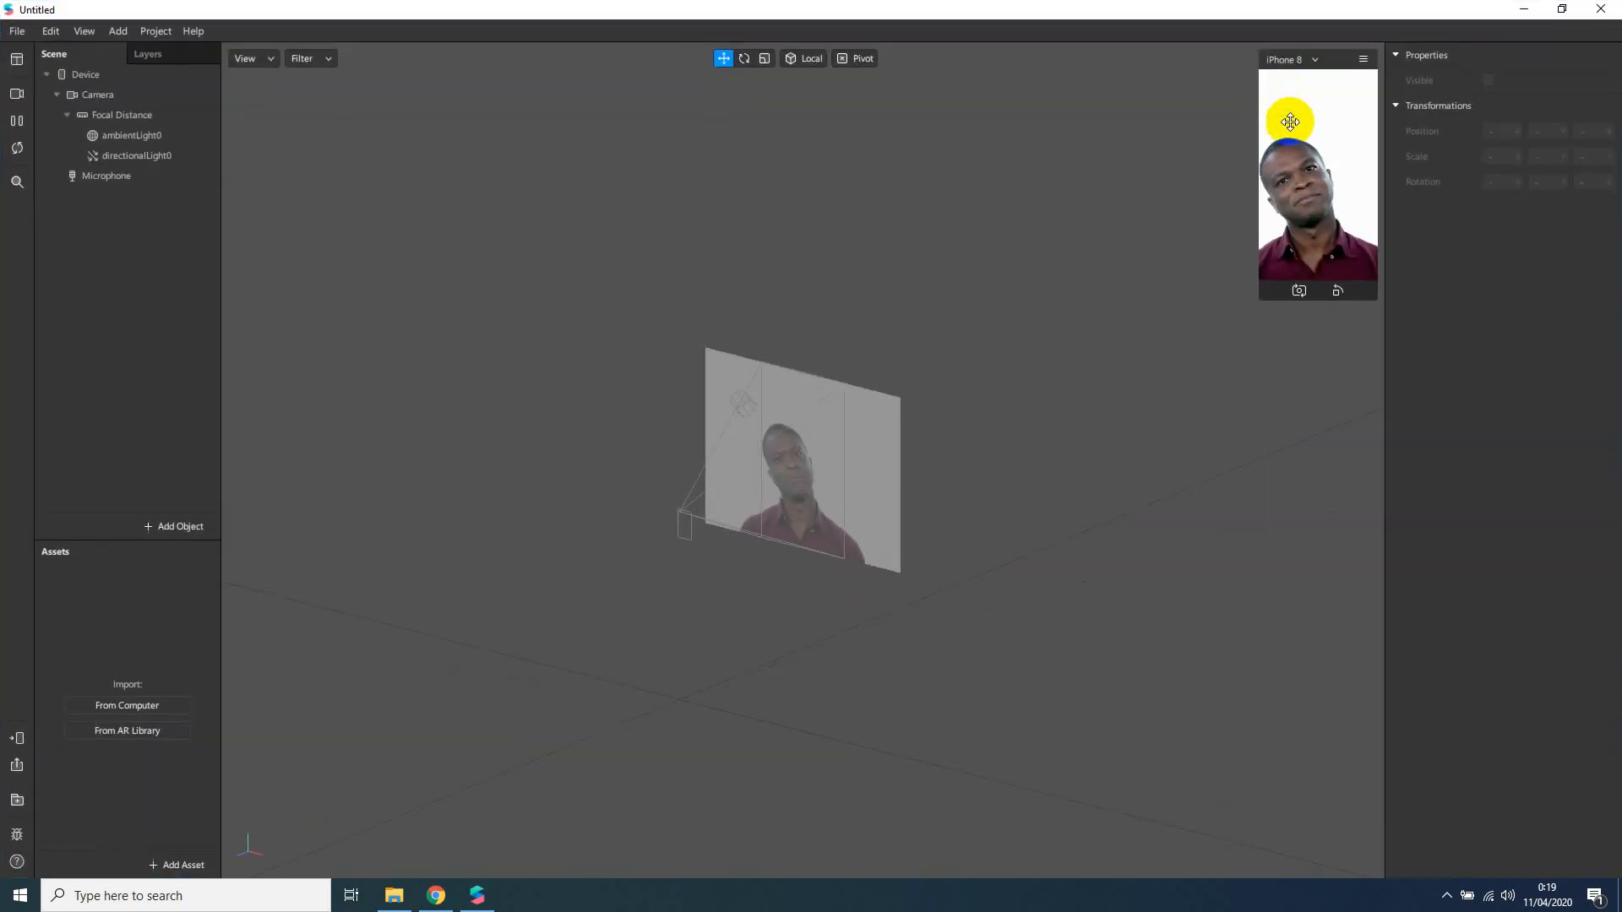
{"action": "left_click_drag", "start_coordinate": [1262, 298], "coordinate": [1133, 468]}
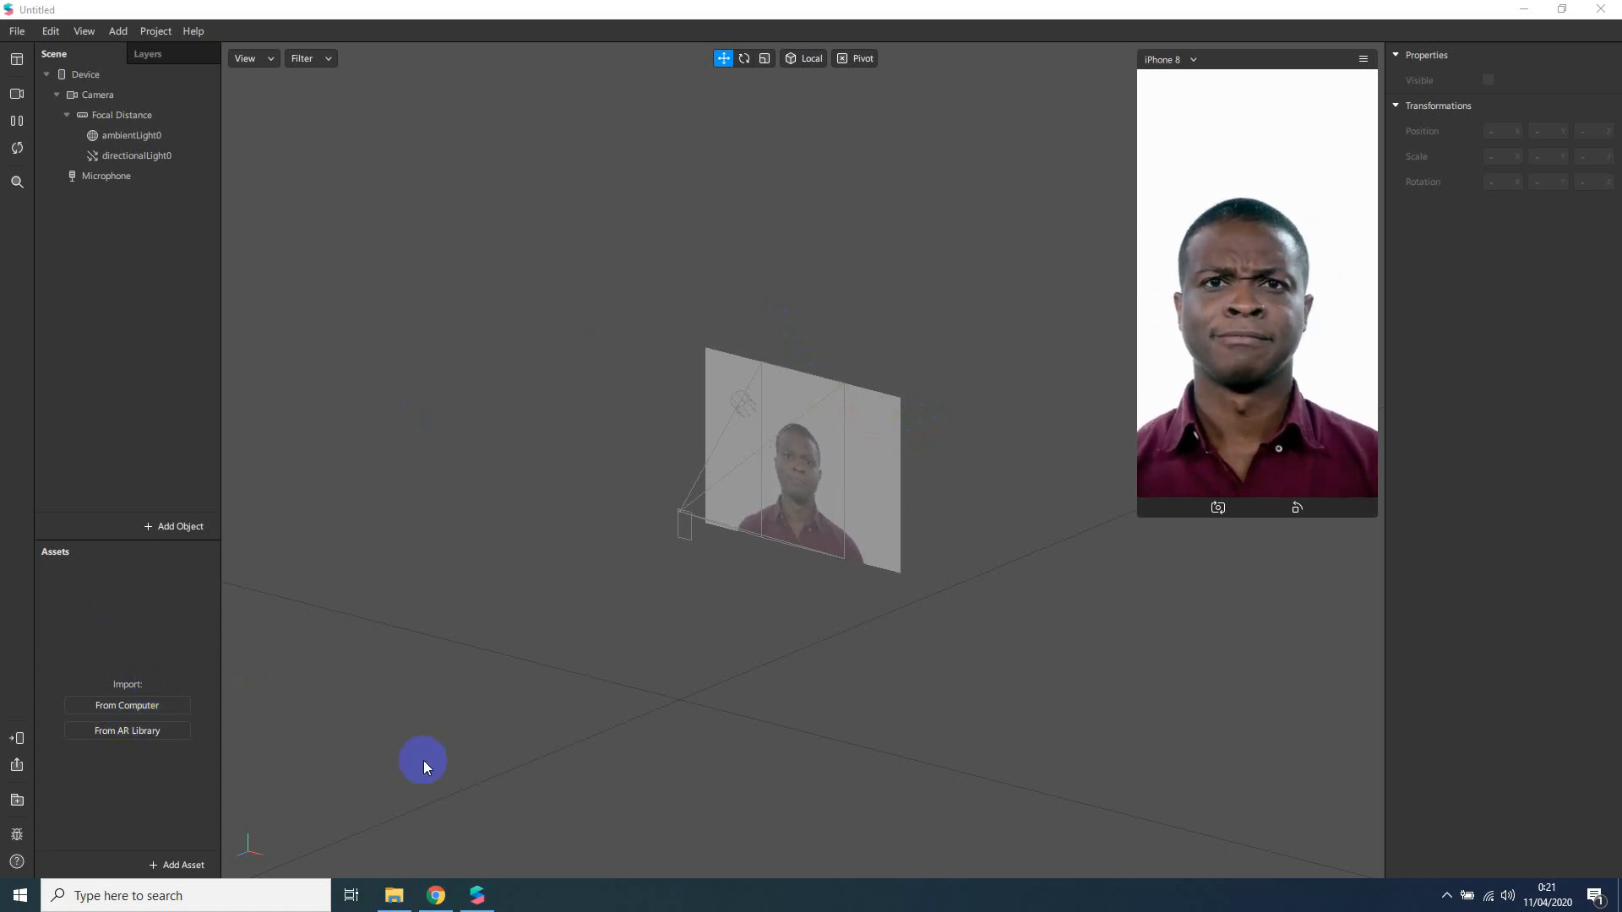
Import pantai.jpg from the Bahan Sharing folder as a texture and enable No compression for it.
{"action": "left_click", "coordinate": [394, 895]}
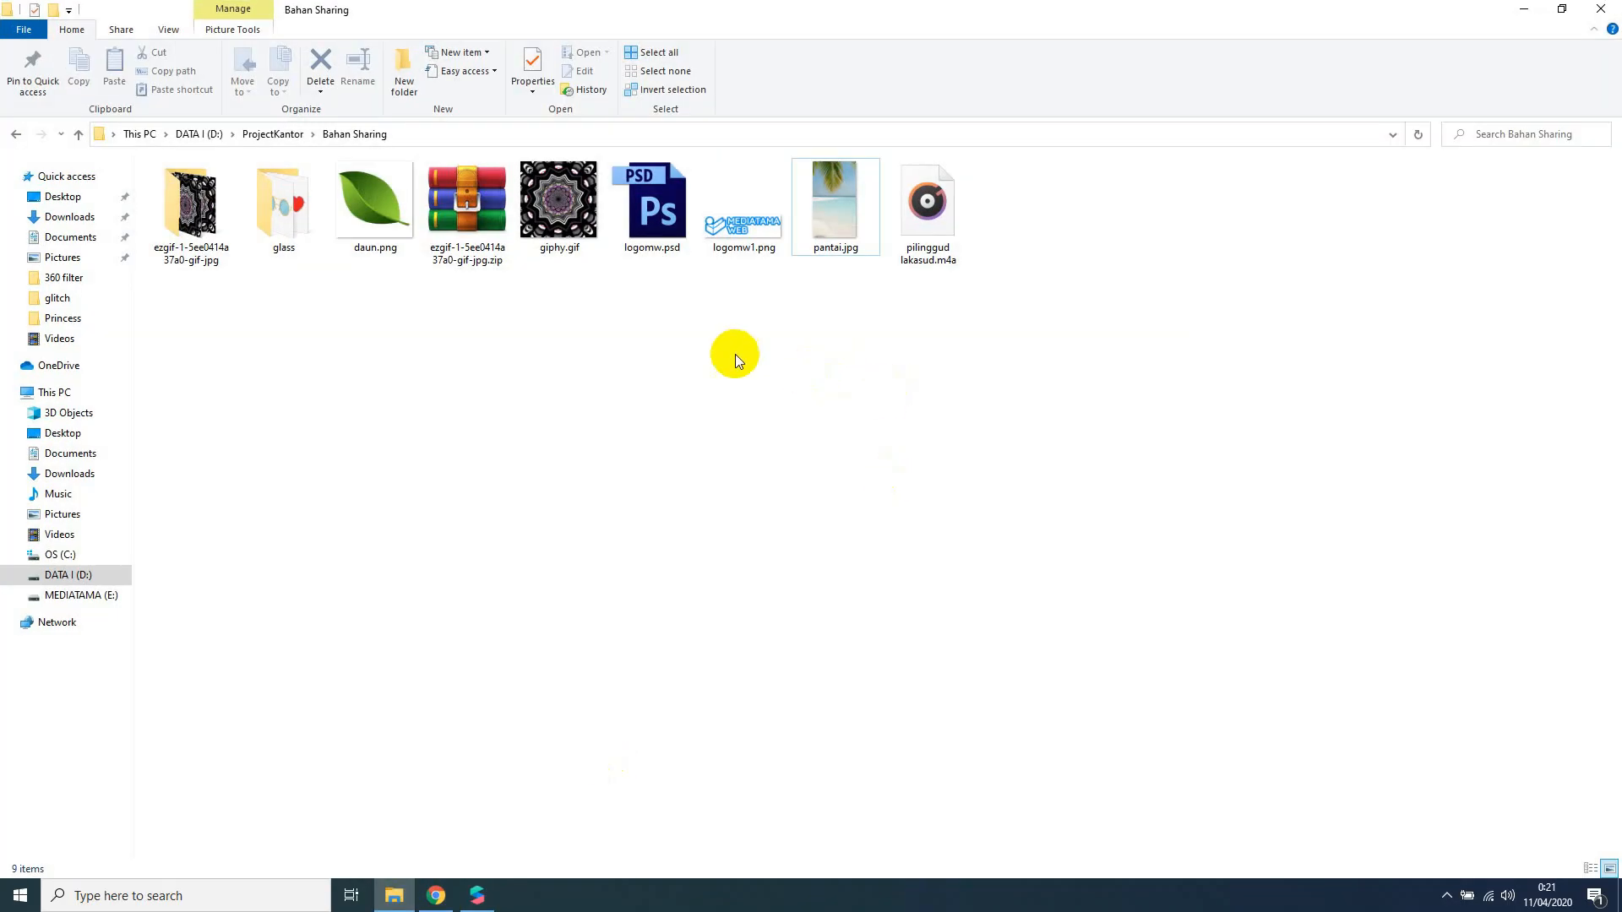
{"action": "left_click_drag", "start_coordinate": [836, 212], "coordinate": [160, 673]}
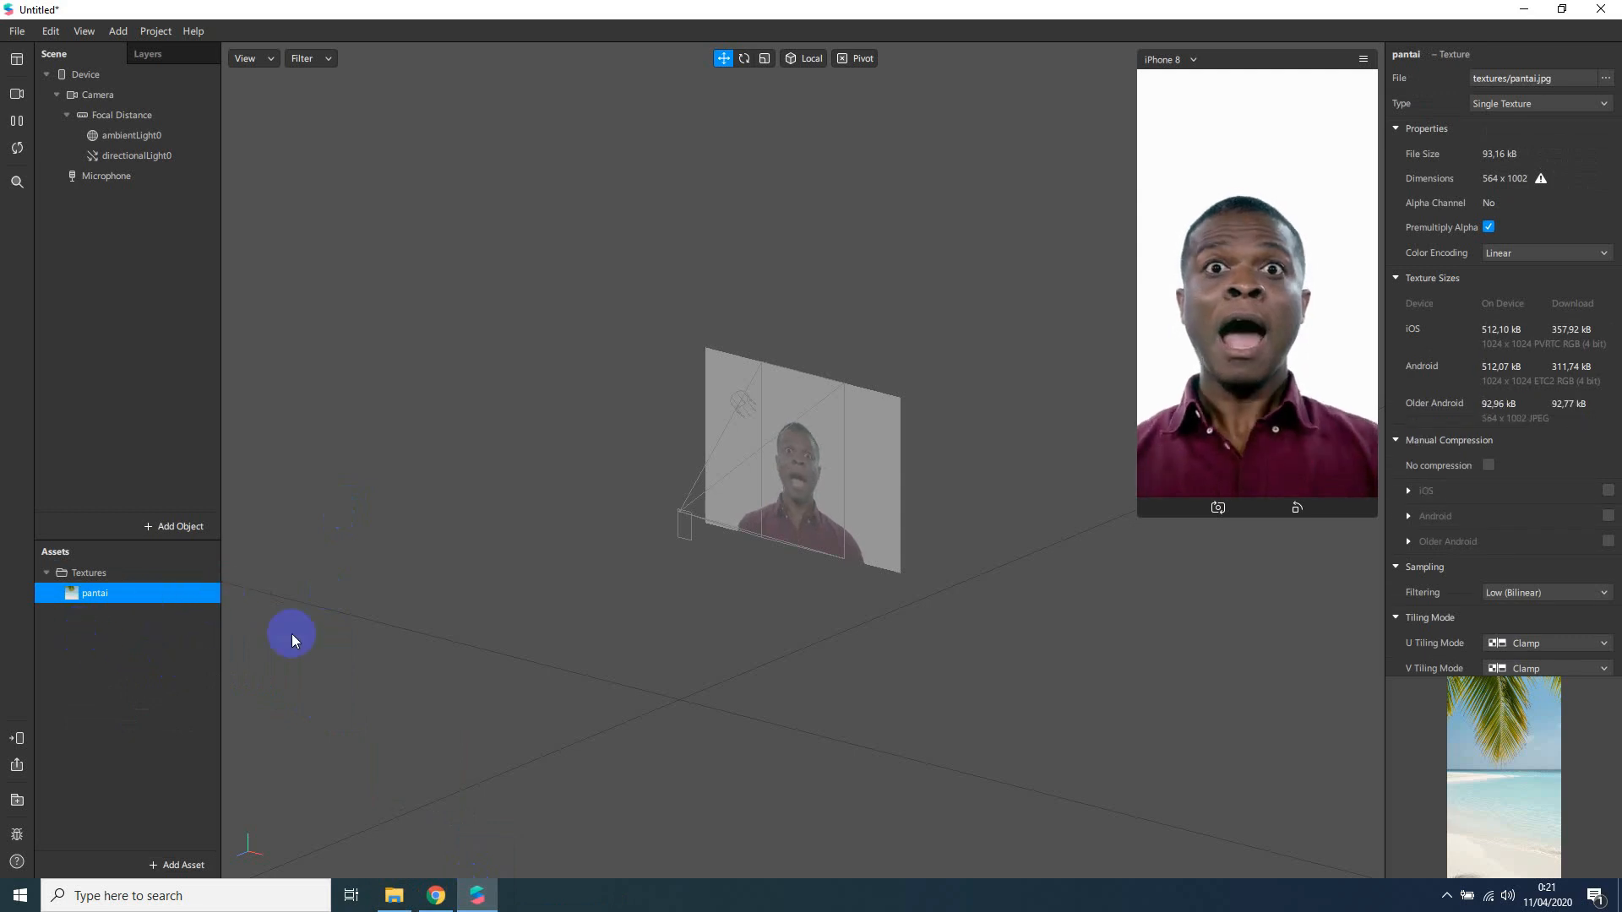
{"action": "left_click", "coordinate": [99, 595]}
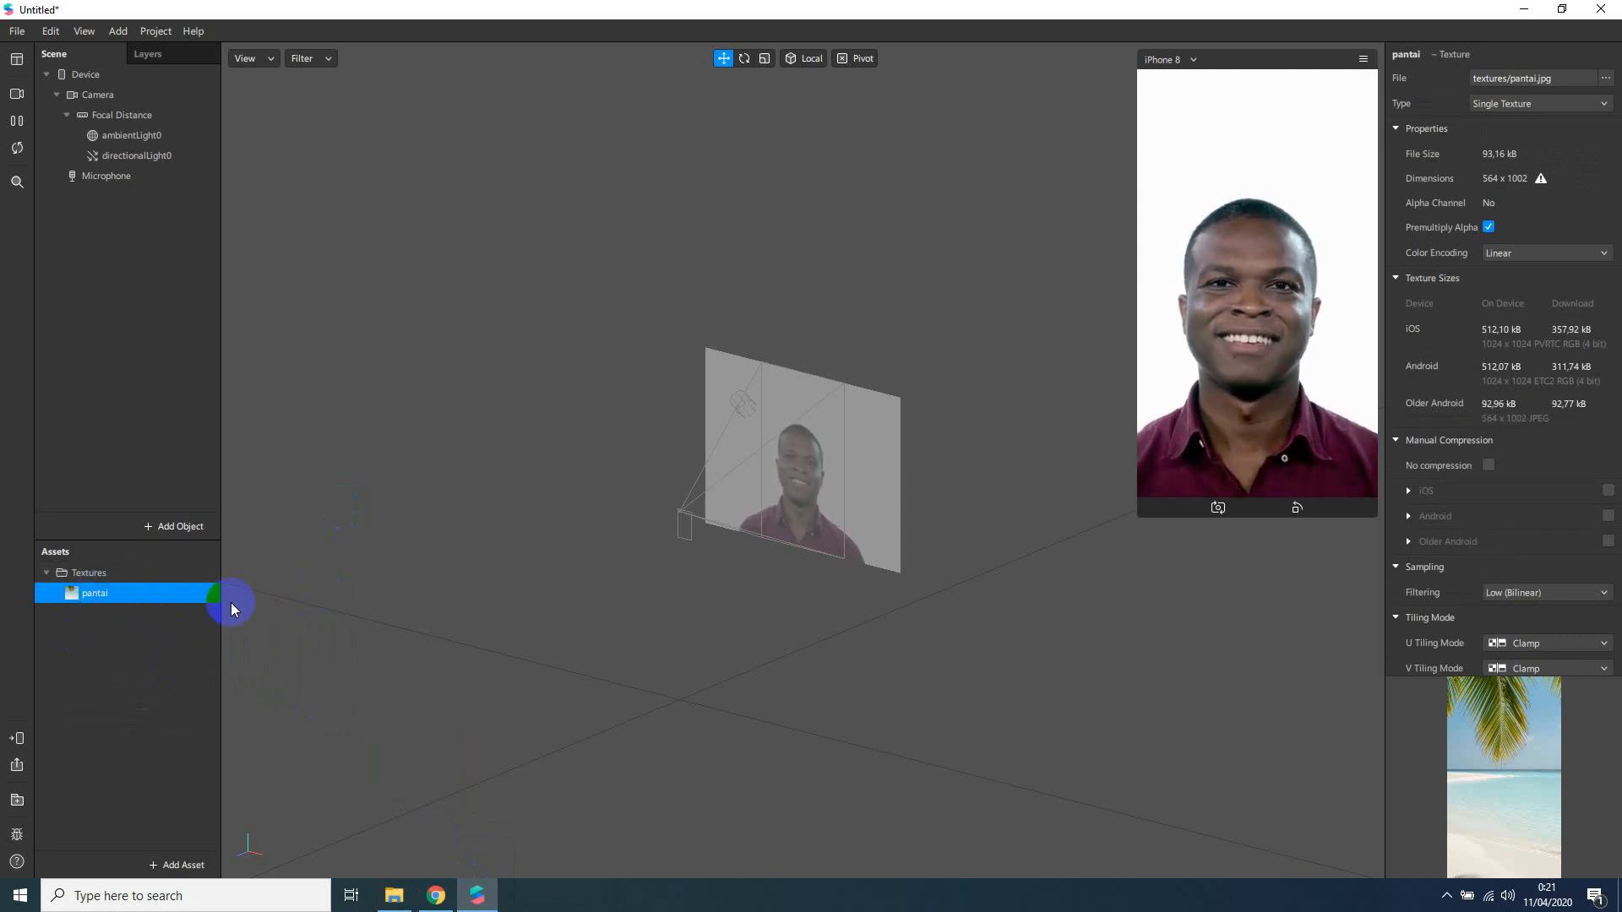
{"action": "left_click", "coordinate": [1488, 468]}
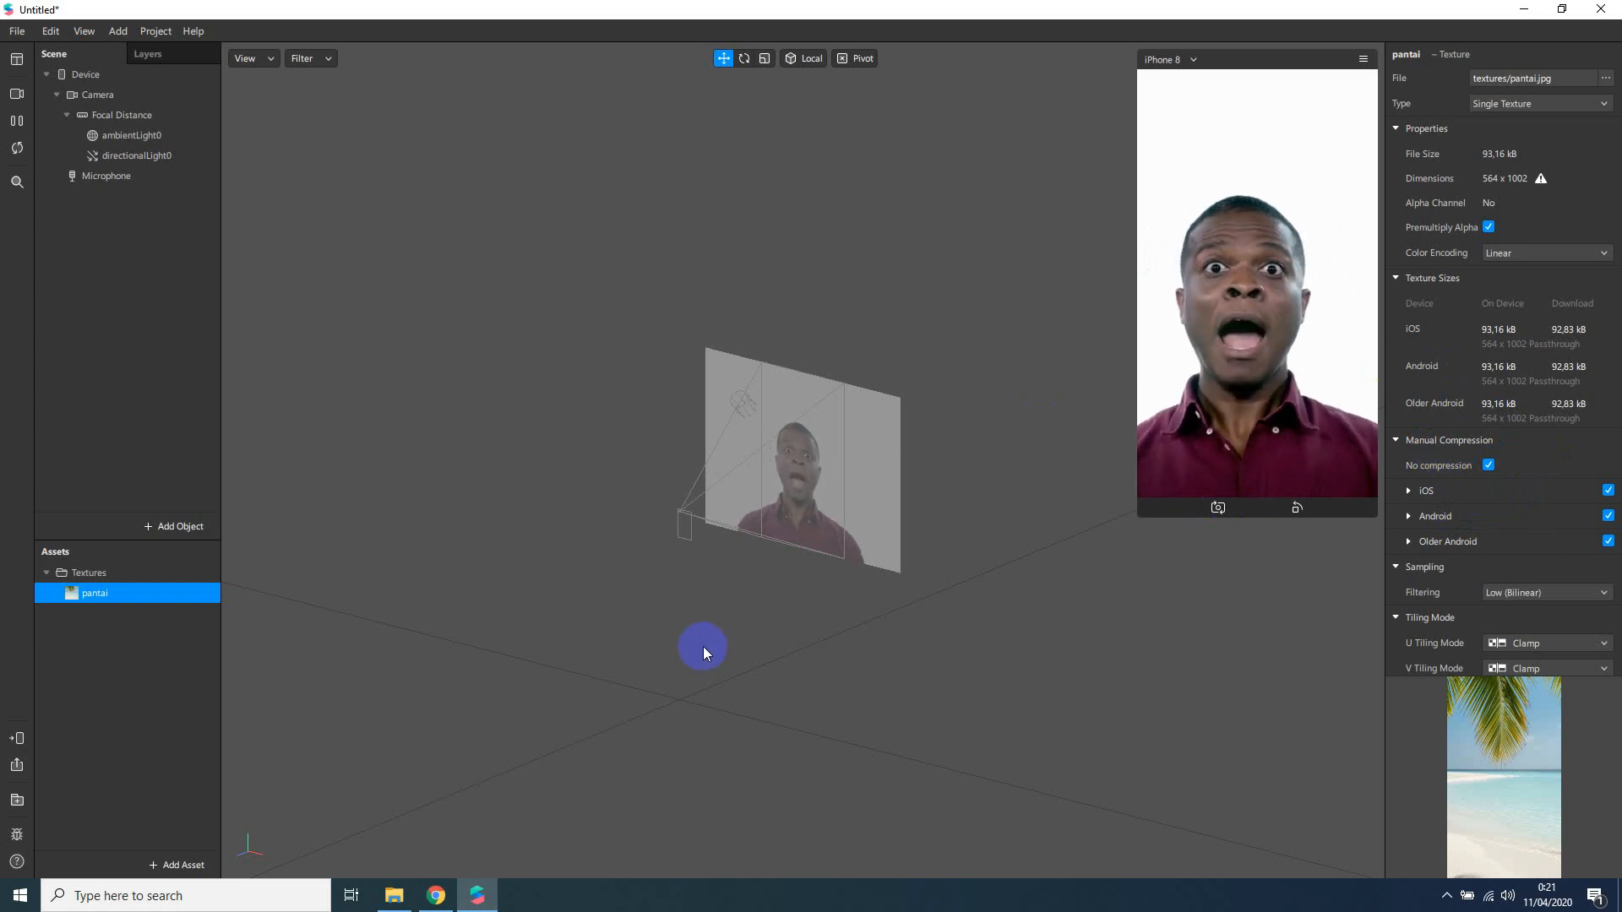
Add a face tracker to the scene with a face mesh as its child object.
{"action": "left_click", "coordinate": [178, 527]}
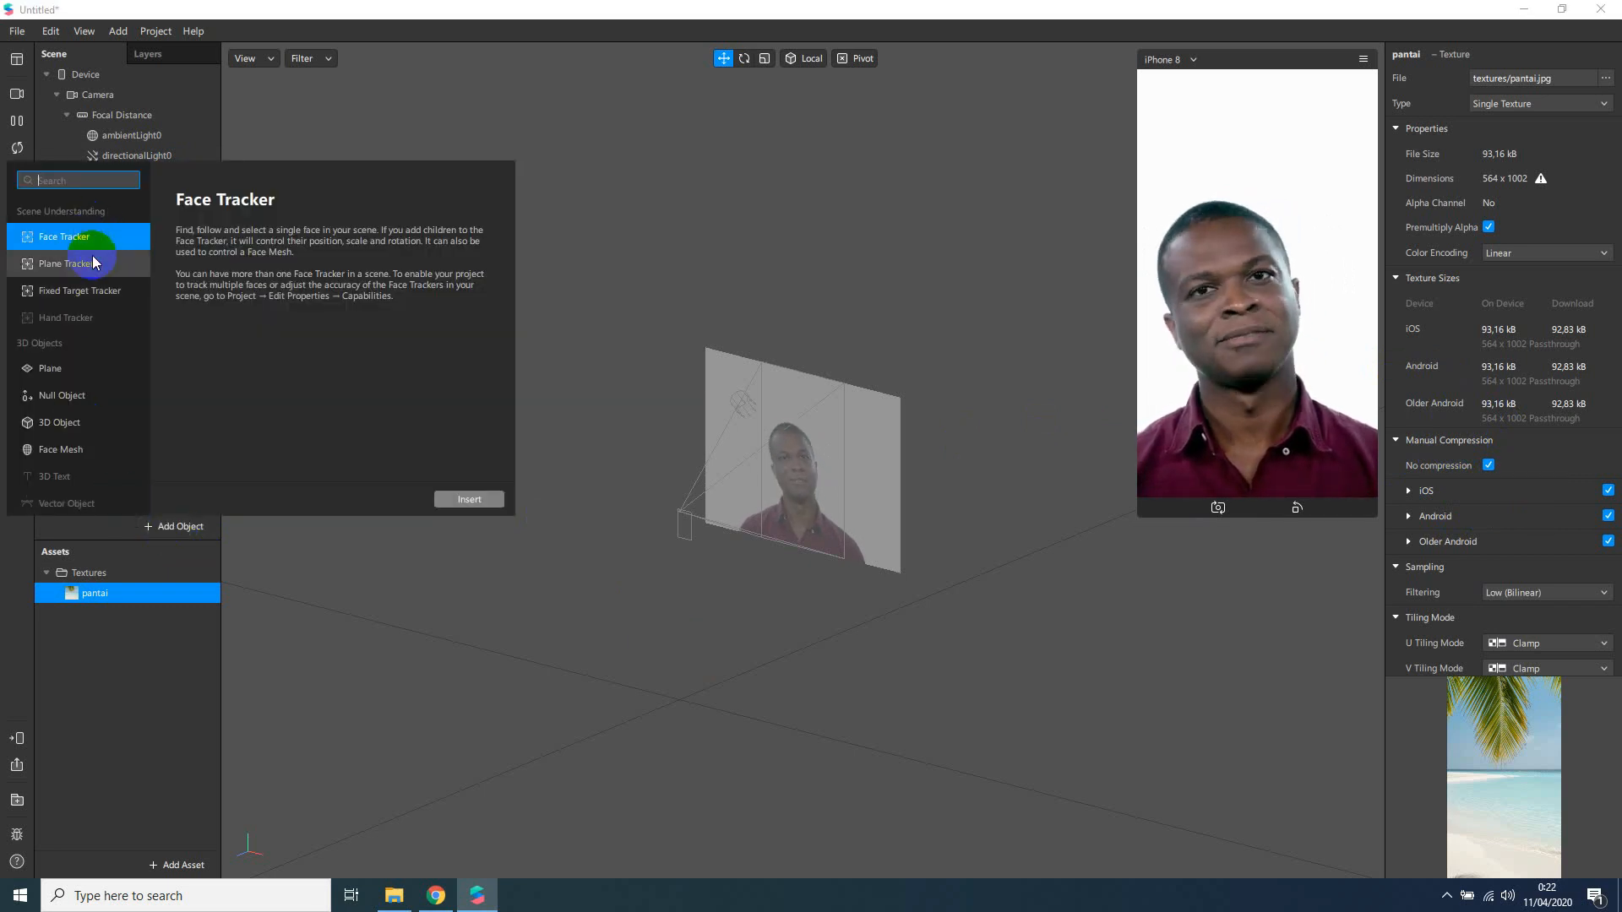
{"action": "left_click", "coordinate": [494, 499]}
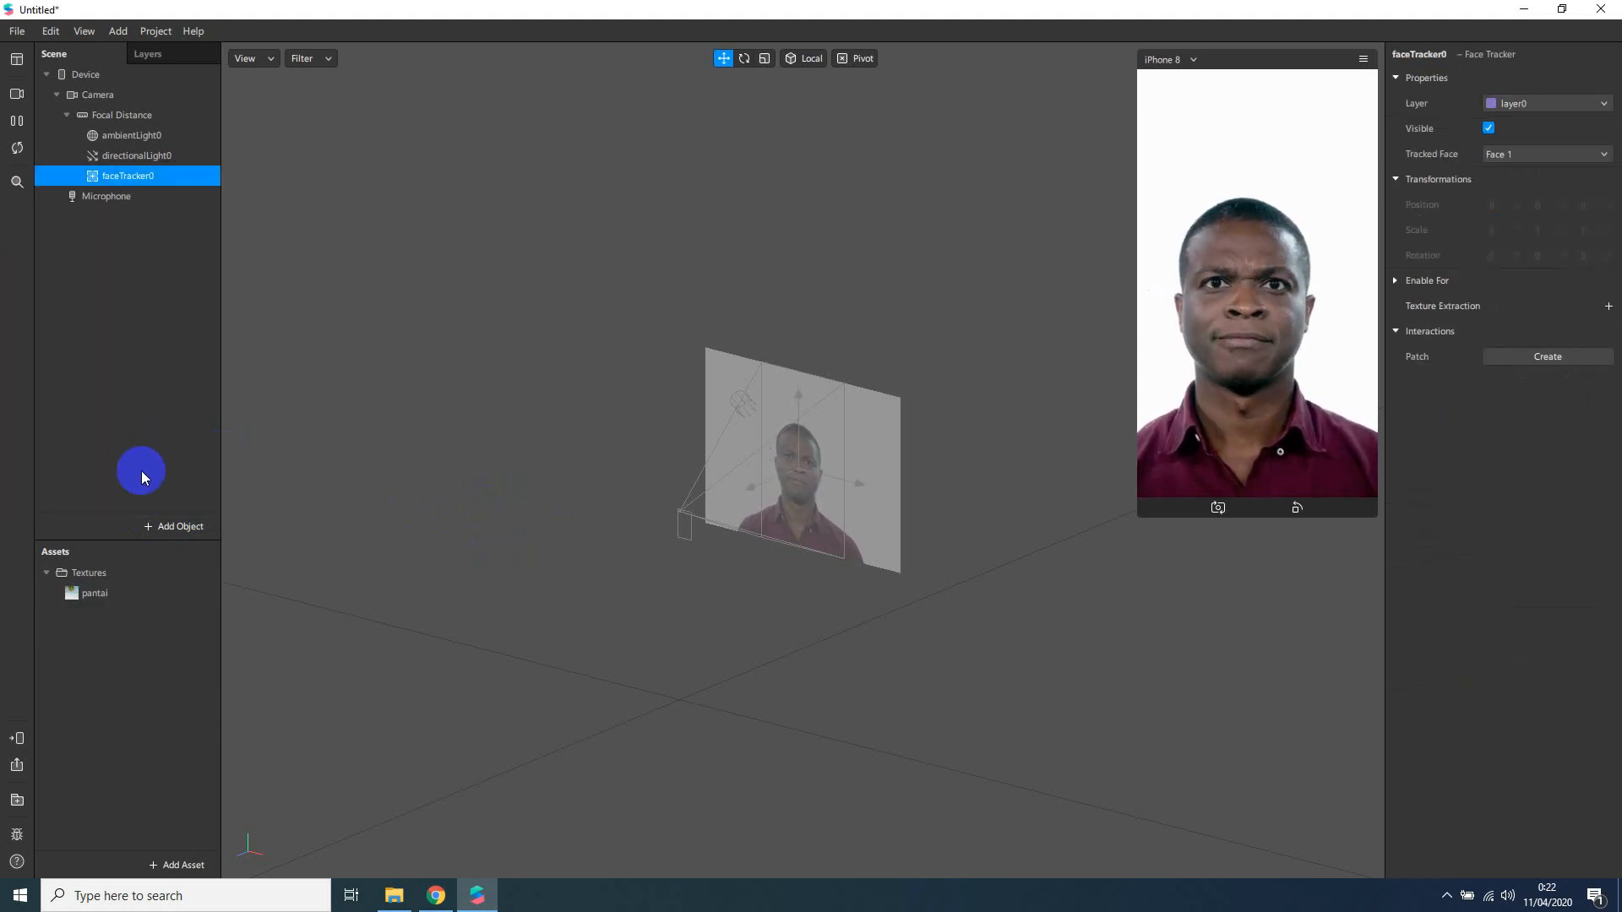
{"action": "right_click", "coordinate": [119, 174]}
{"action": "mouse_move", "coordinate": [145, 188]}
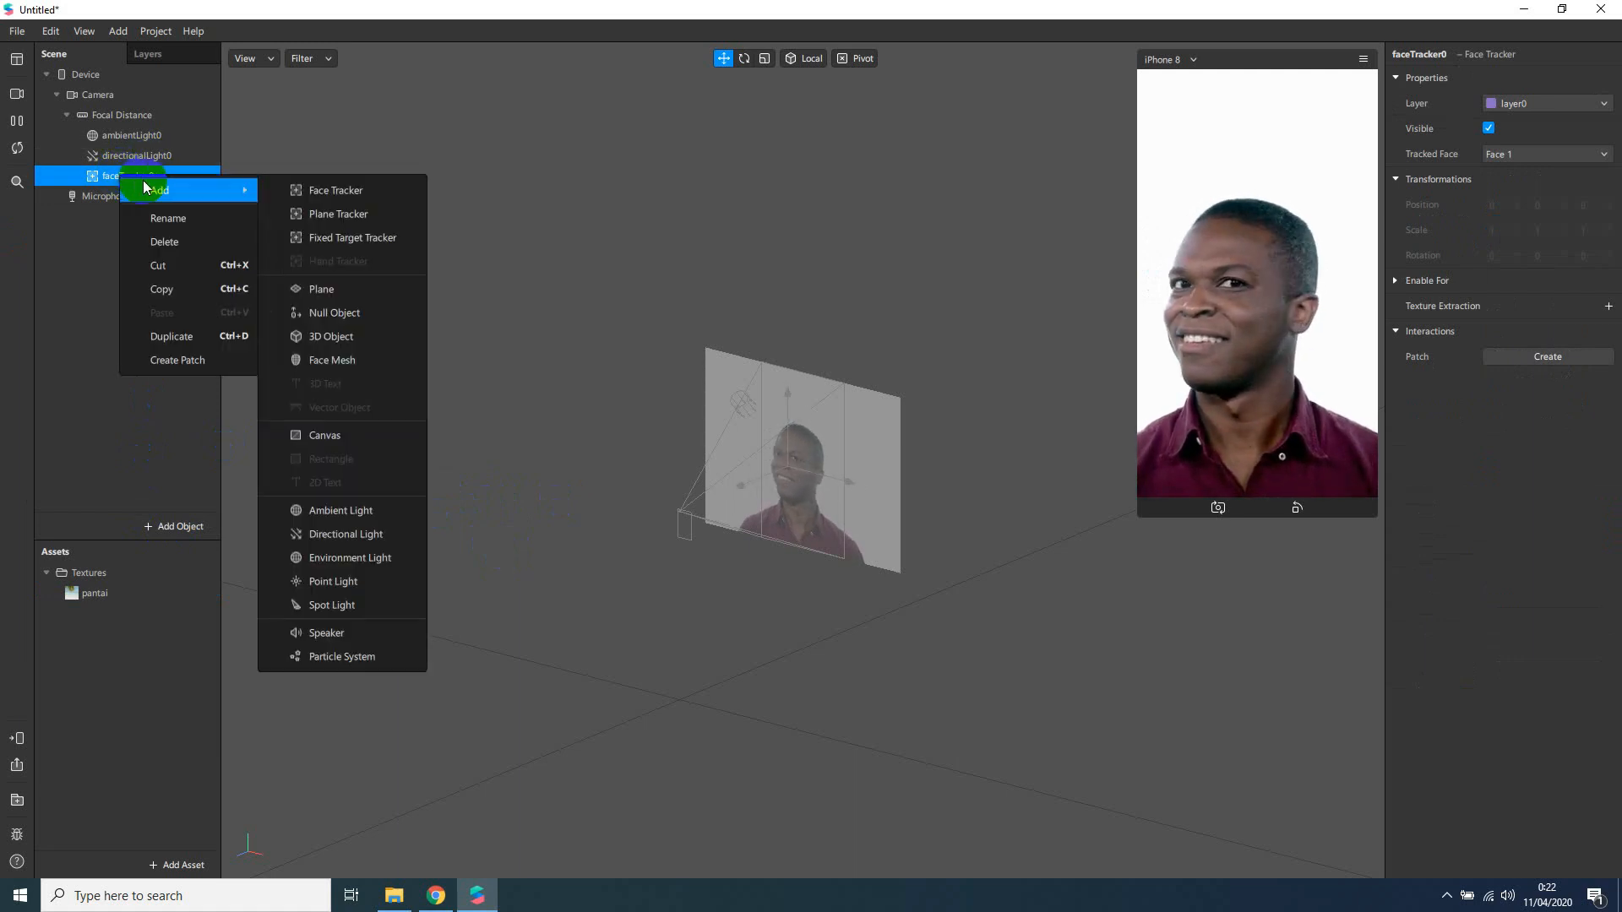
{"action": "left_click", "coordinate": [342, 362]}
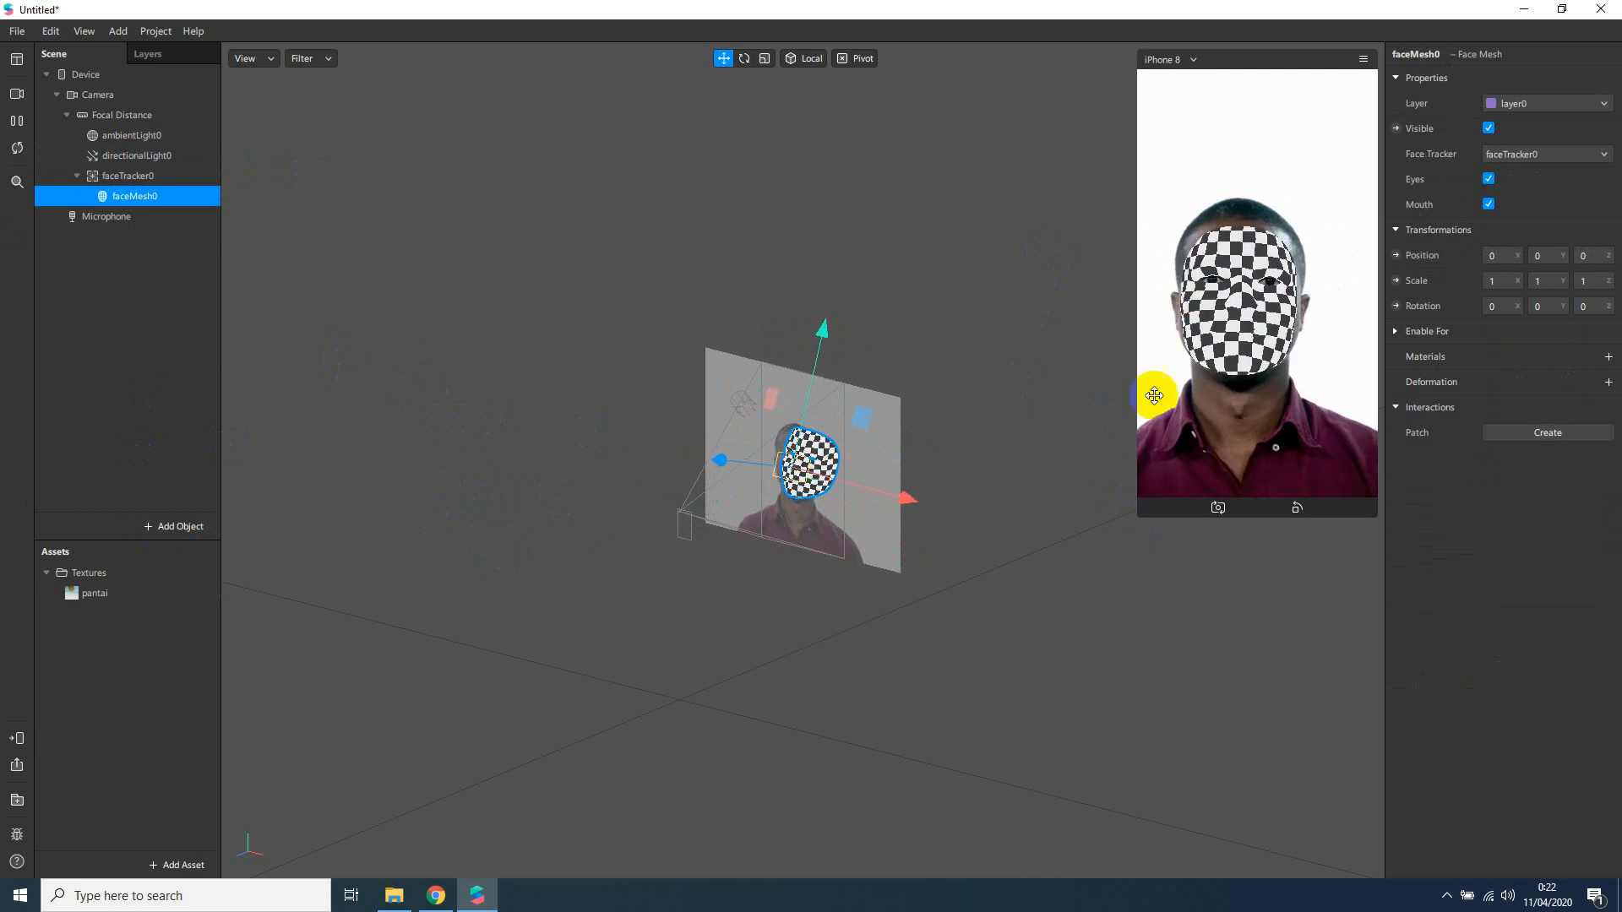
{"action": "left_click_drag", "start_coordinate": [1140, 515], "coordinate": [1093, 593]}
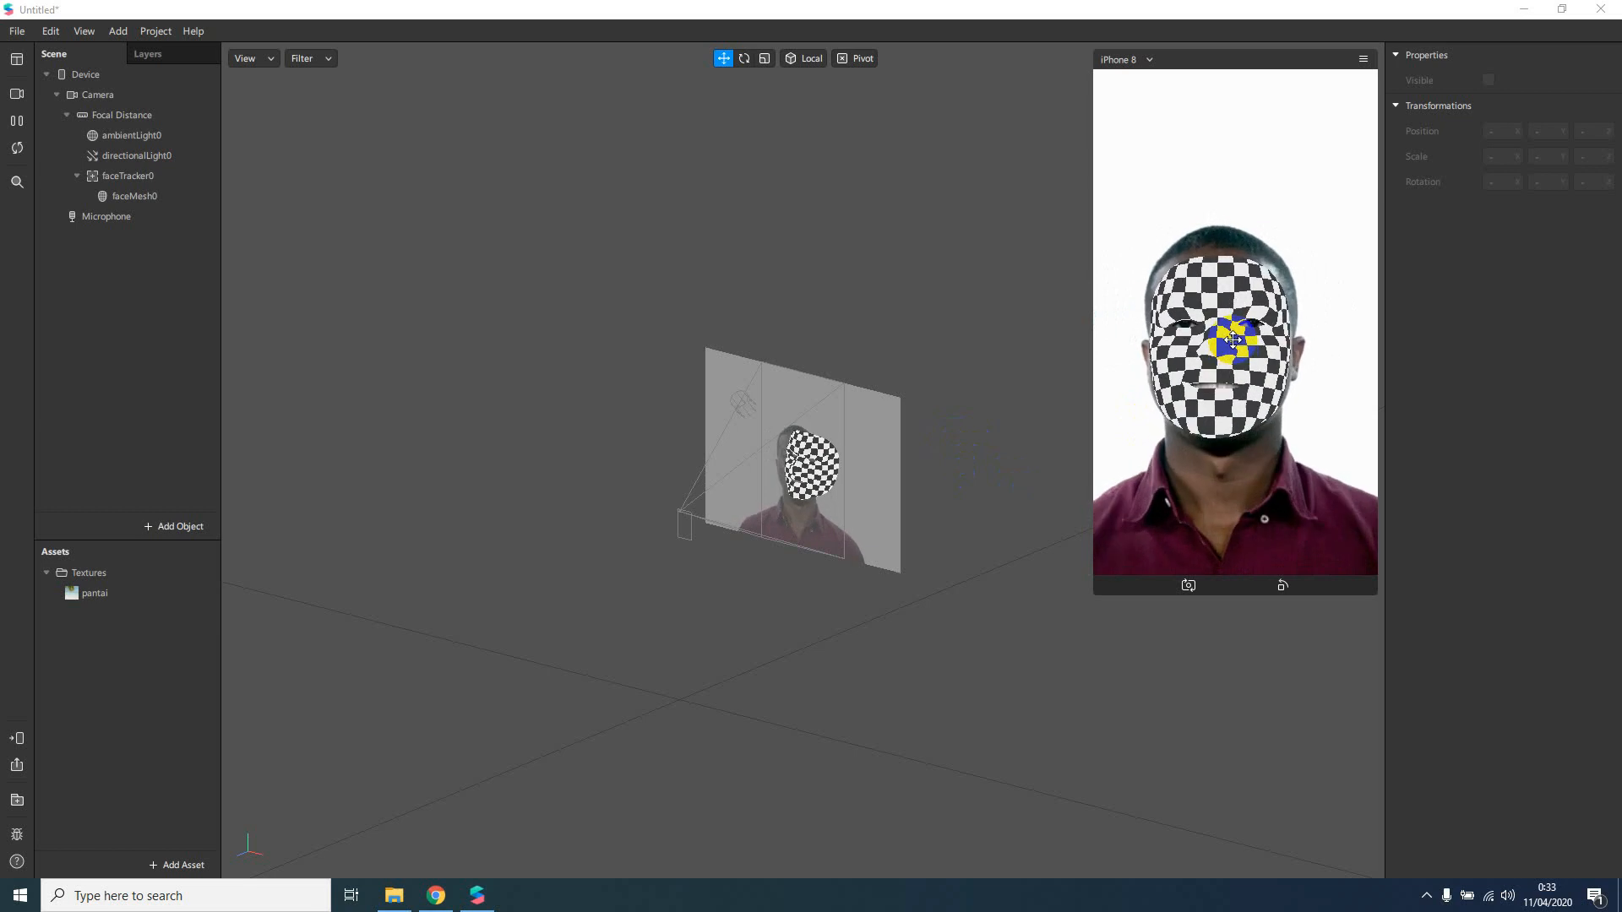
Add a new material to the face mesh and show the material's properties.
{"action": "left_click", "coordinate": [167, 196]}
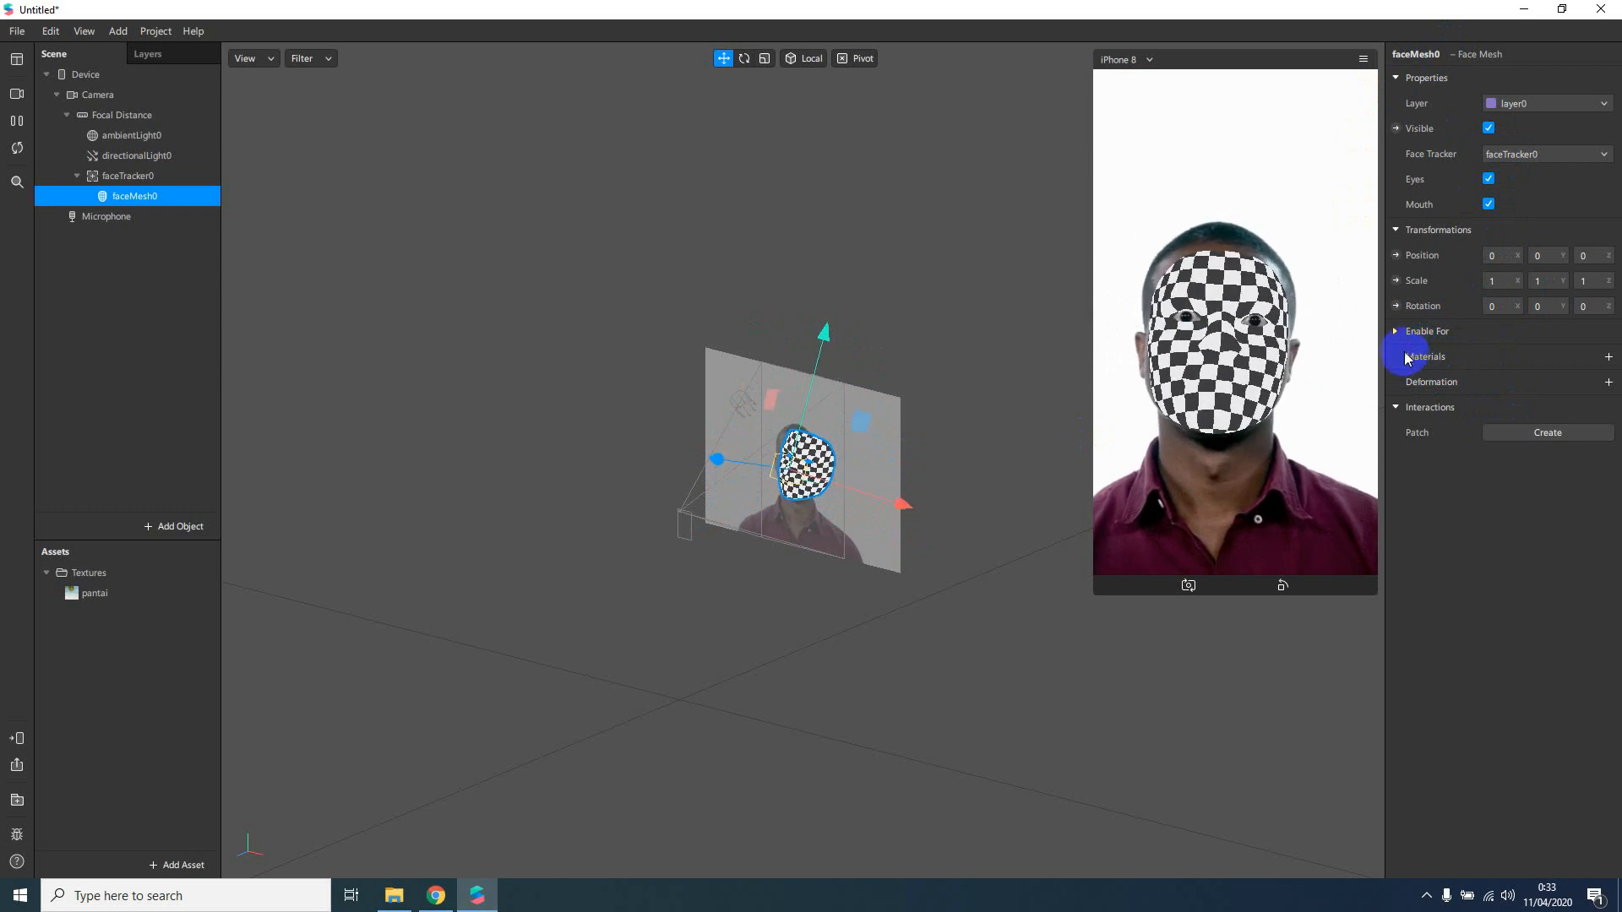
{"action": "left_click", "coordinate": [1609, 358]}
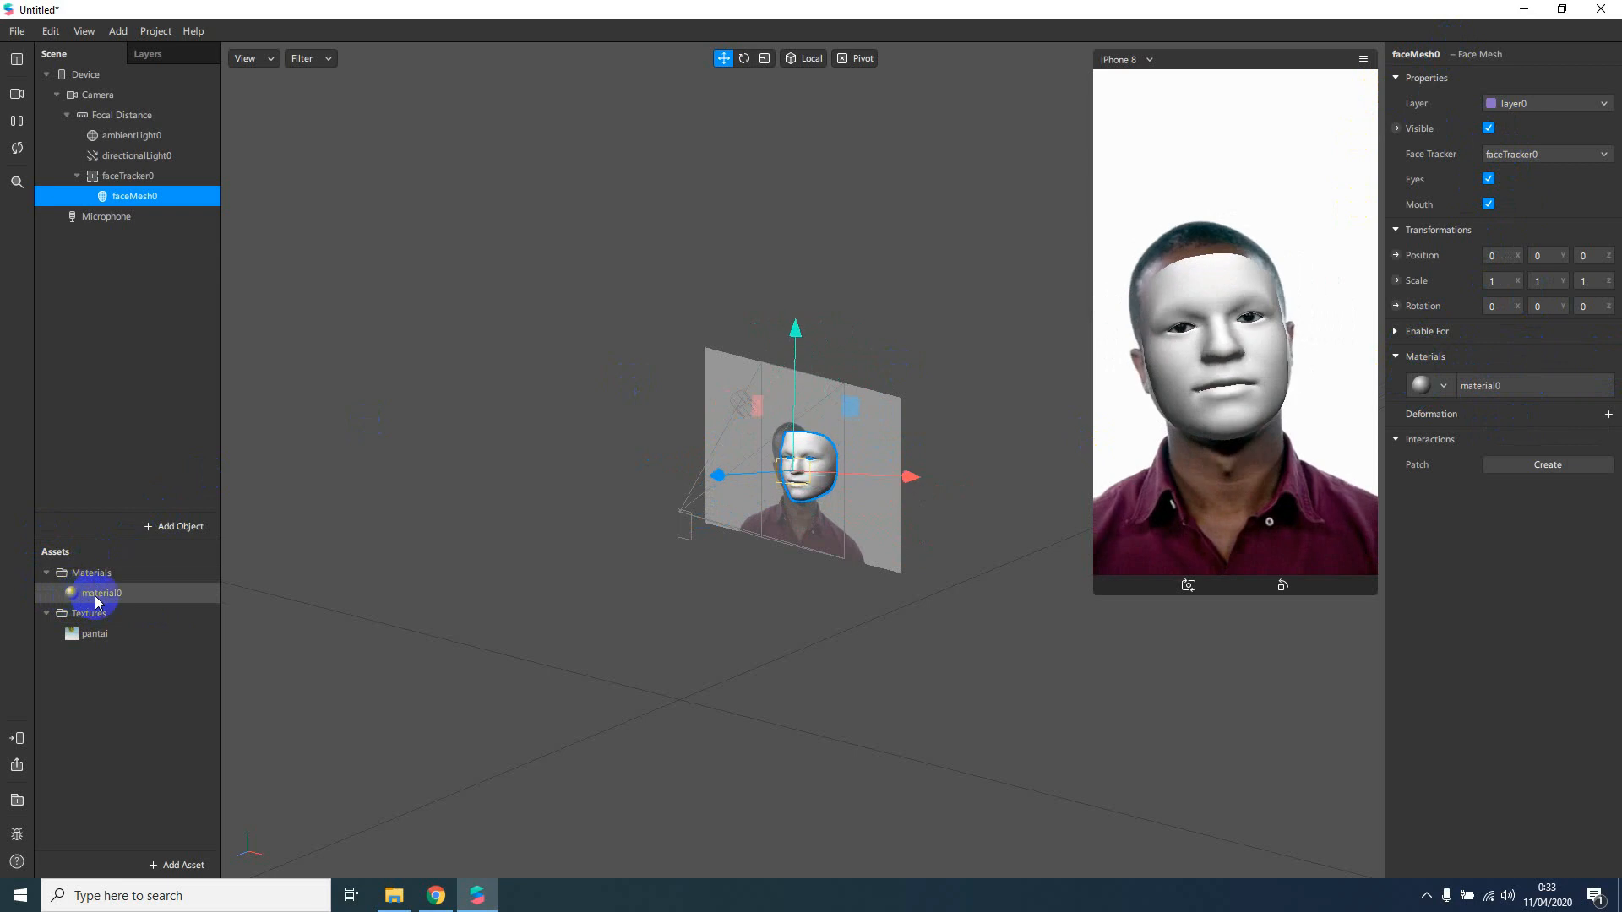
{"action": "left_click", "coordinate": [96, 601]}
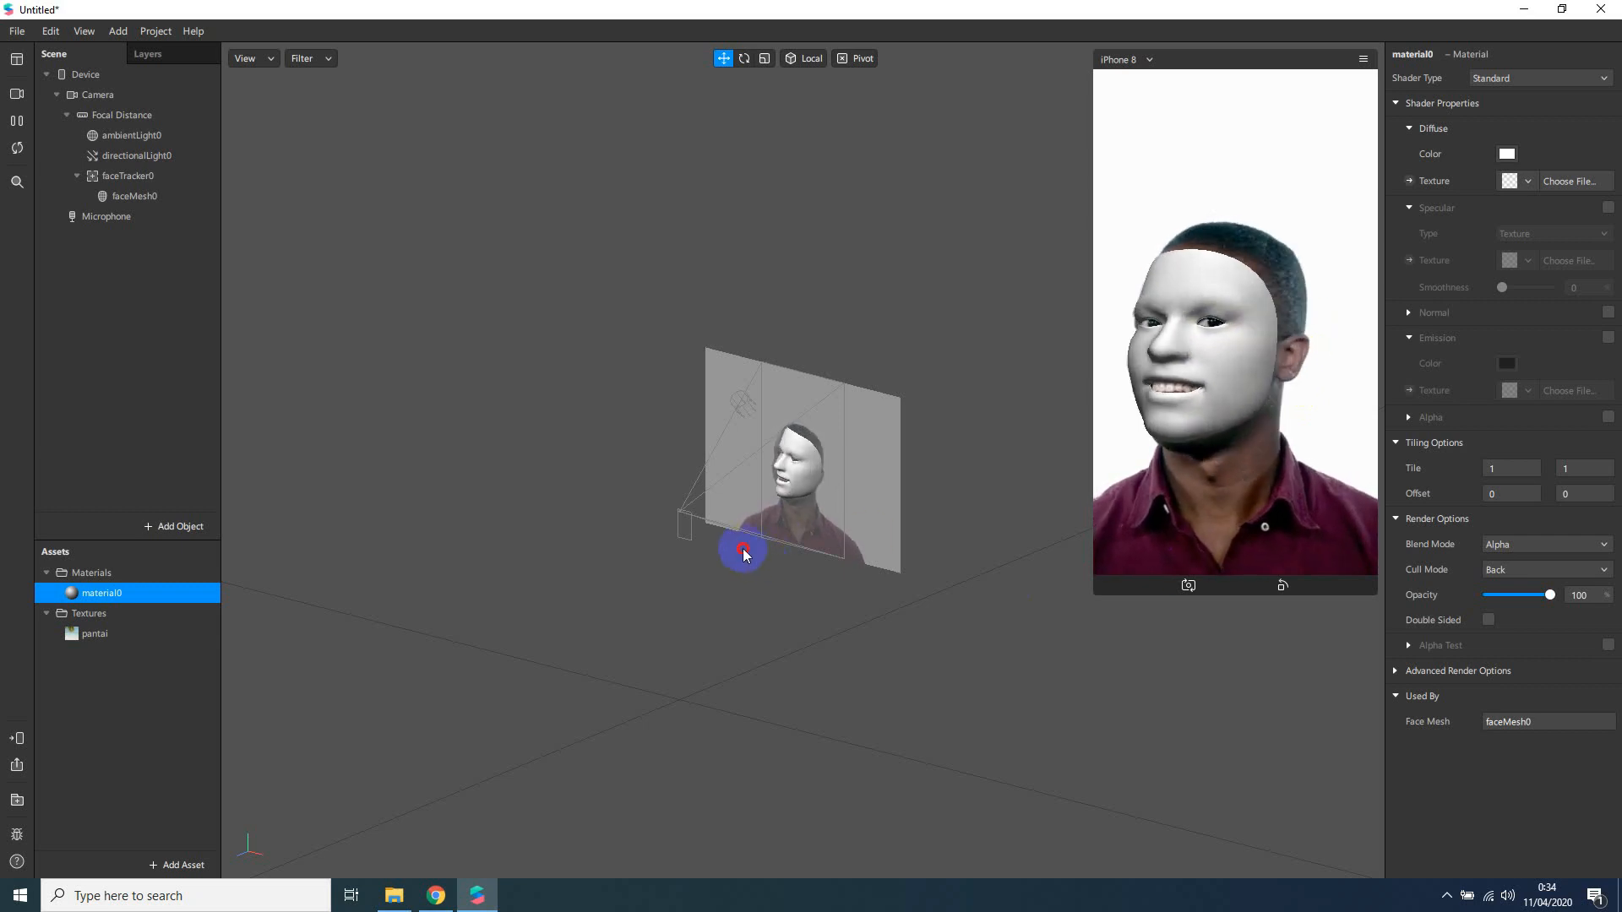
{"action": "right_click_drag", "start_coordinate": [902, 530], "coordinate": [946, 516]}
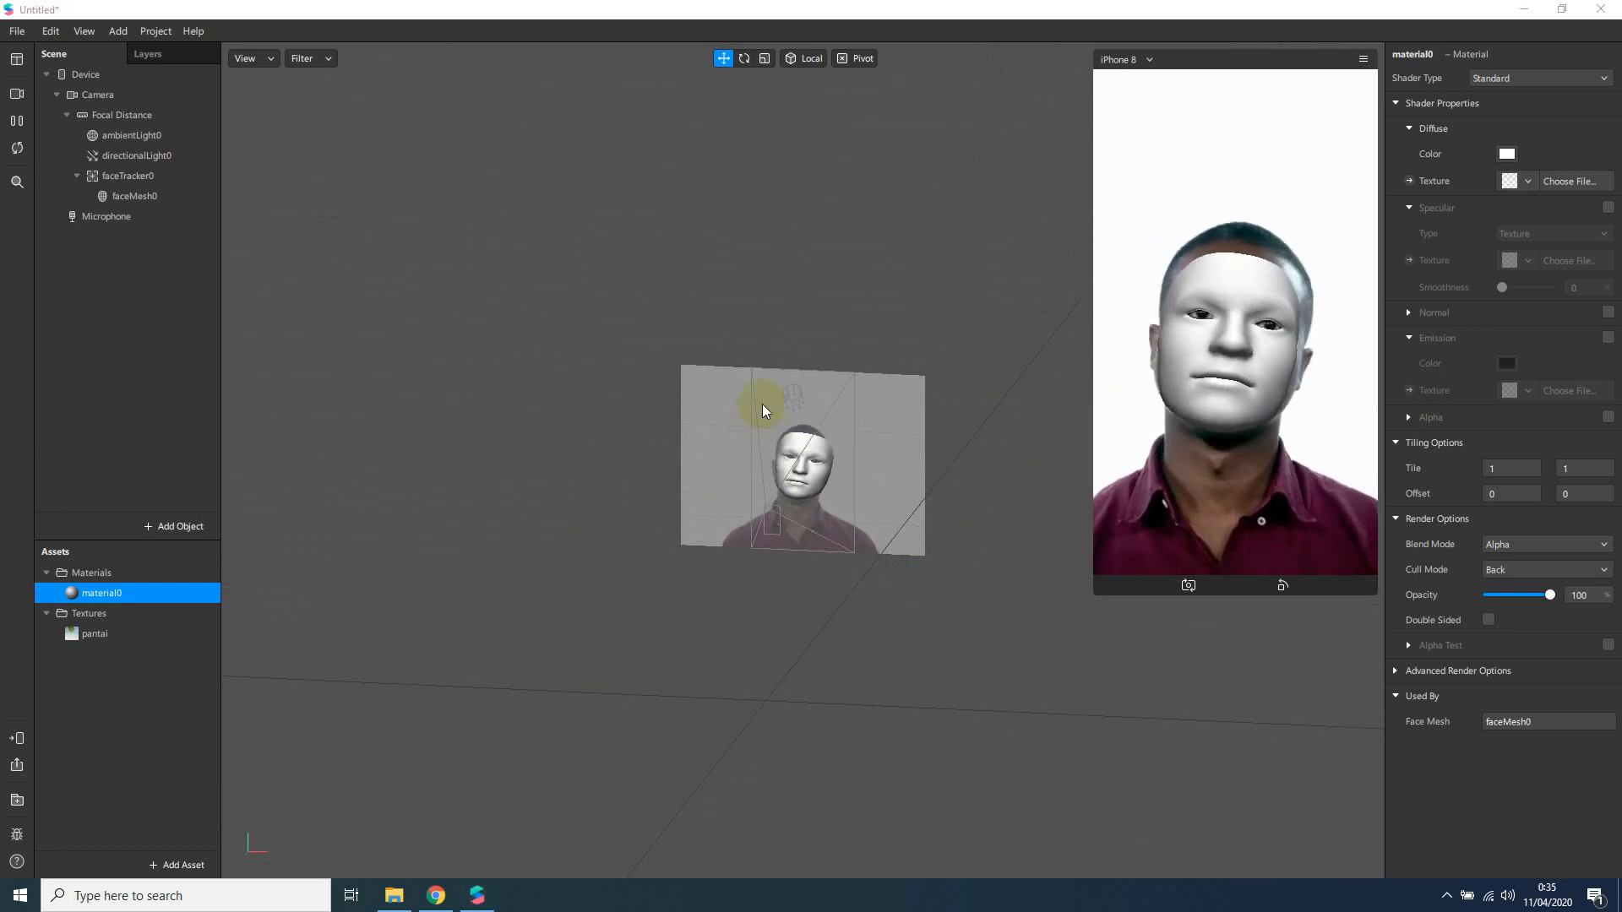
{"action": "left_click", "coordinate": [651, 397]}
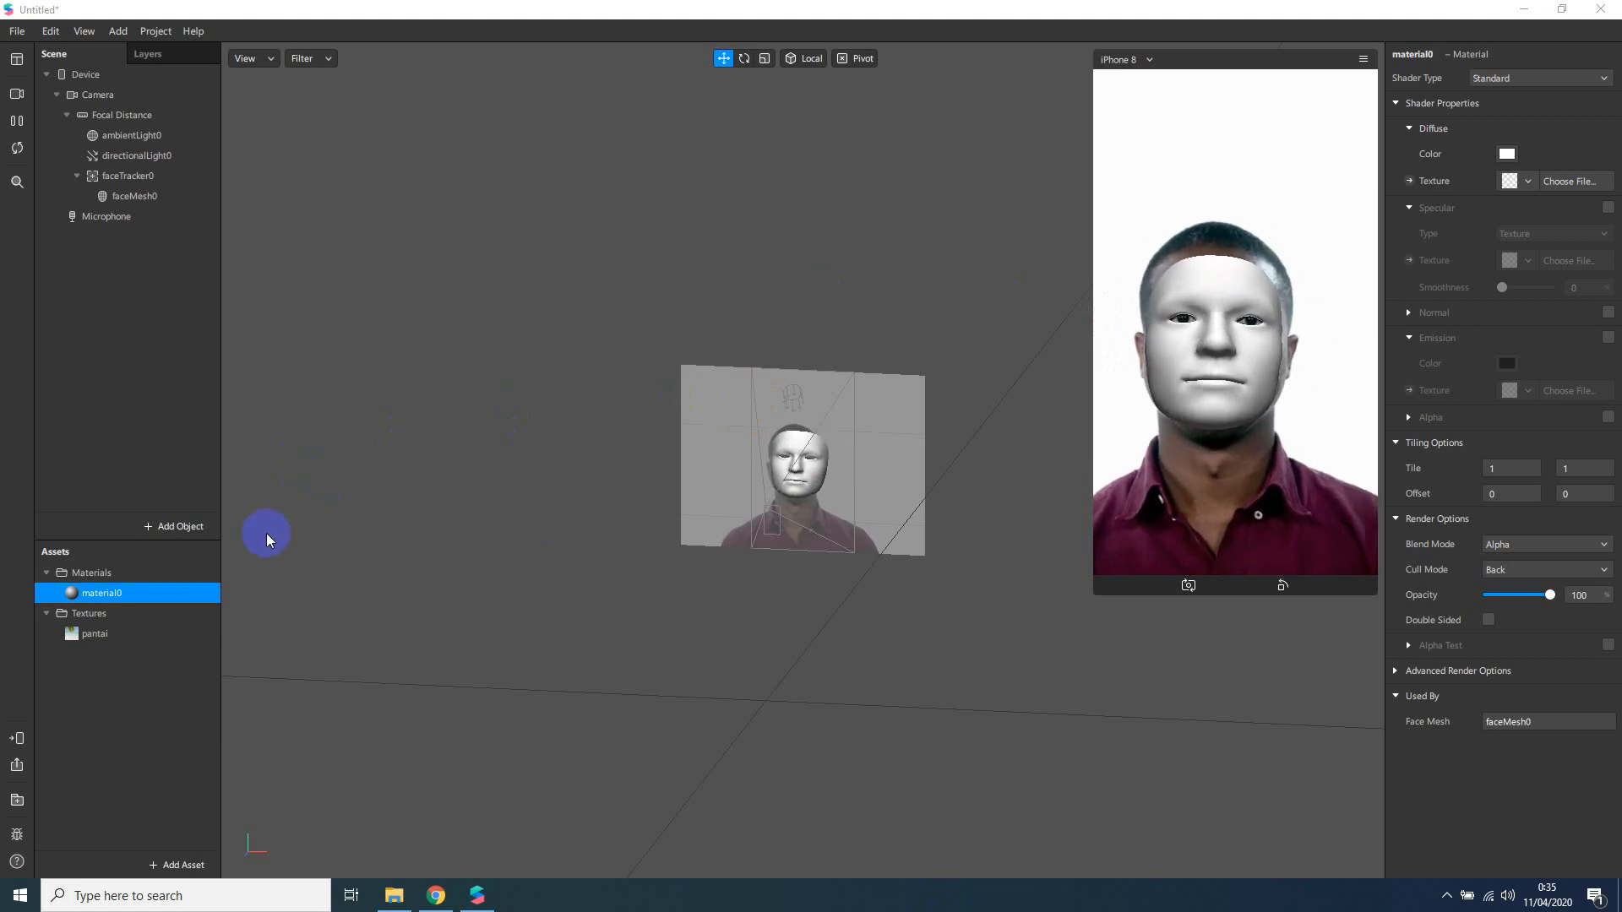
Rename the face mesh's material as face_mat.
{"action": "double_click", "coordinate": [125, 594]}
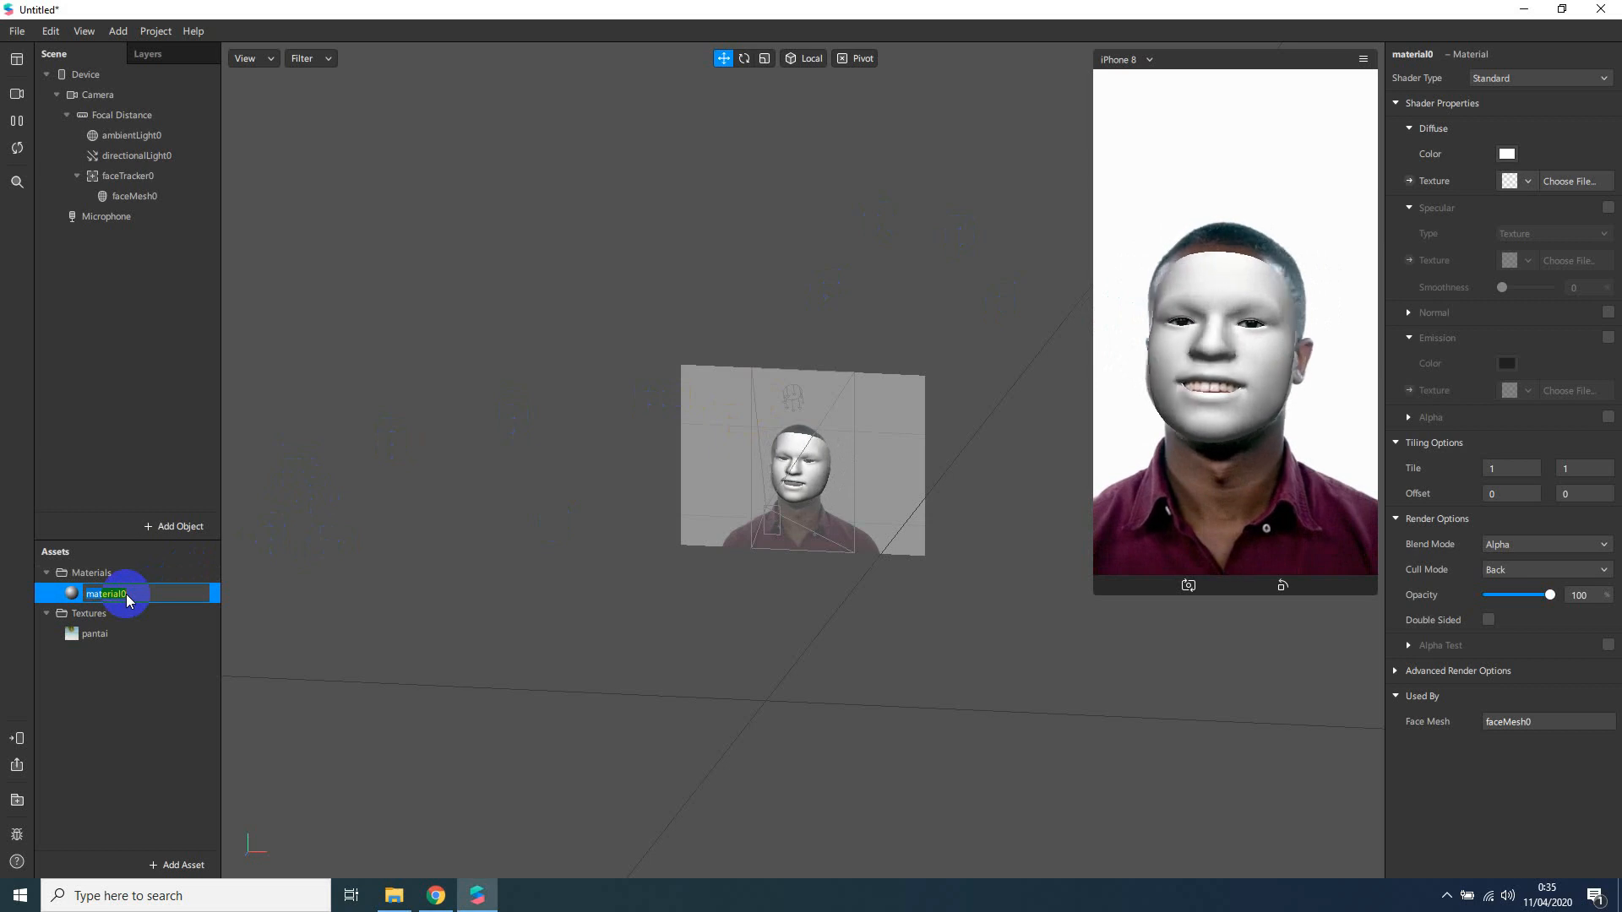
{"action": "key", "text": "BackSpace"}
{"action": "type", "text": "face"}
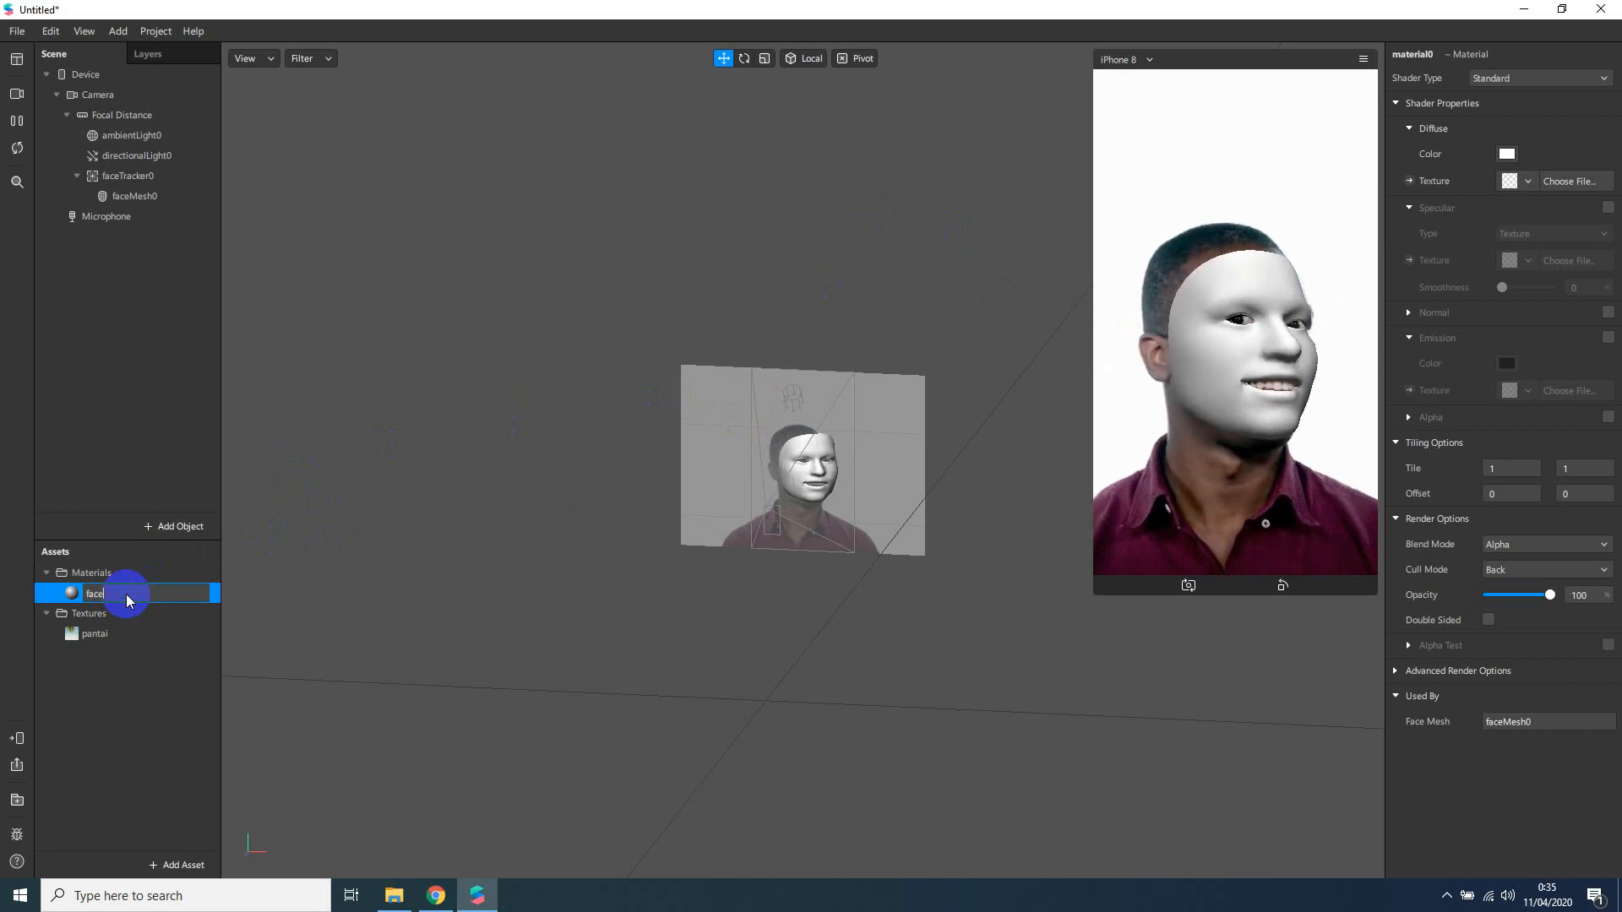
{"action": "type", "text": "_mas"}
{"action": "key", "text": "BackSpace"}
{"action": "type", "text": "t"}
{"action": "key", "text": "Return"}
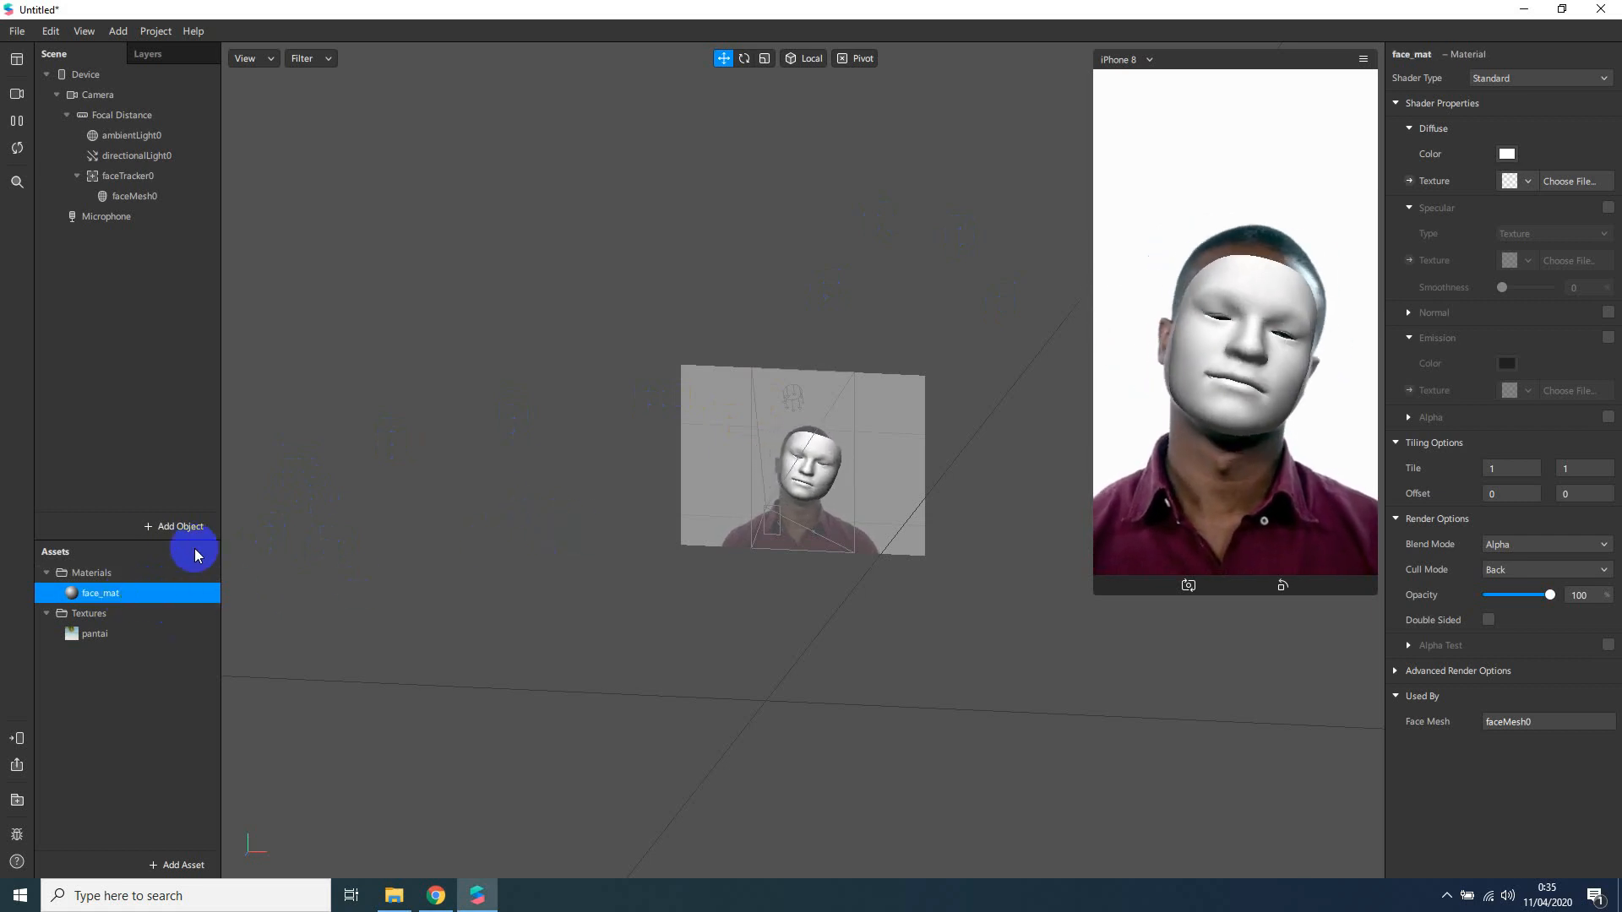
Try the Flat shader type on the face_mat material, then return it to Standard.
{"action": "left_click", "coordinate": [121, 596]}
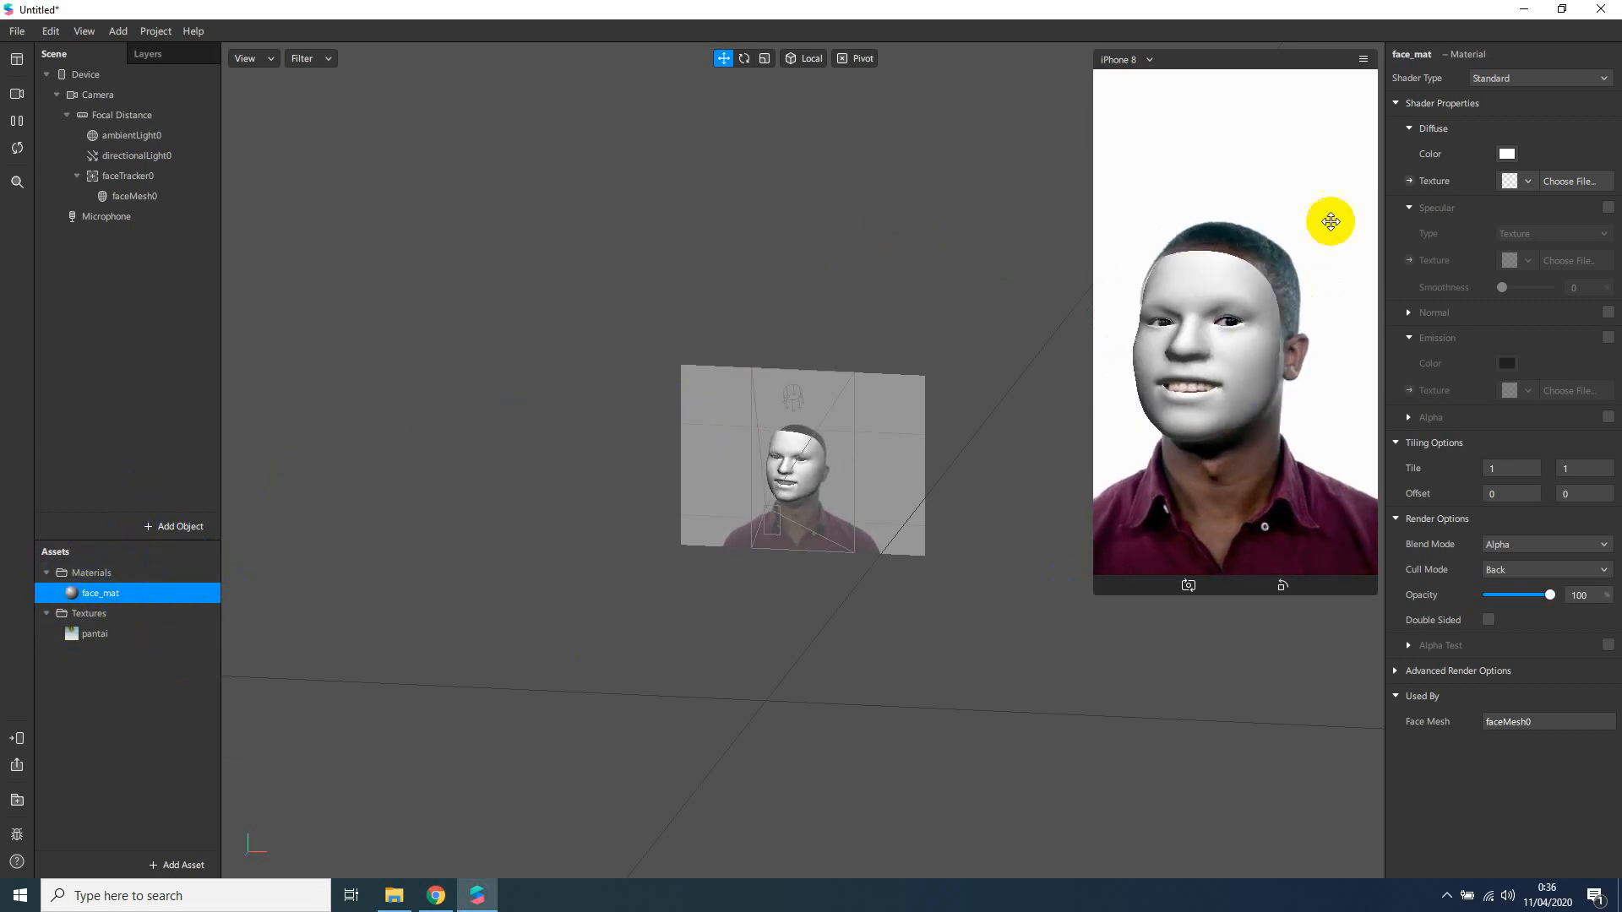
{"action": "left_click", "coordinate": [1501, 79]}
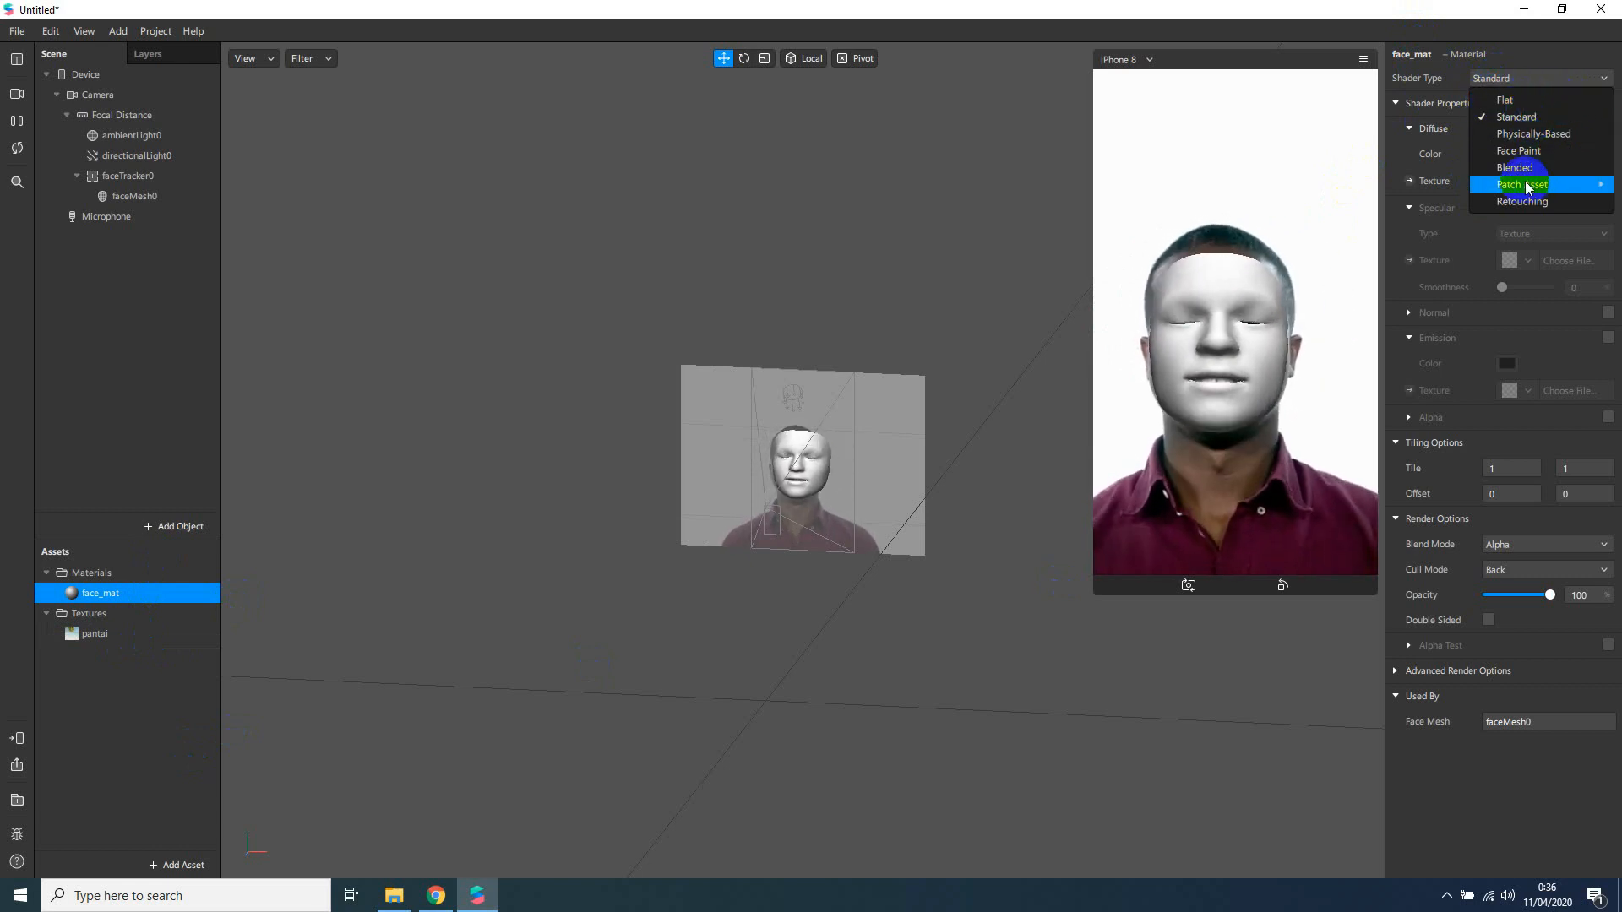
{"action": "left_click", "coordinate": [1527, 99]}
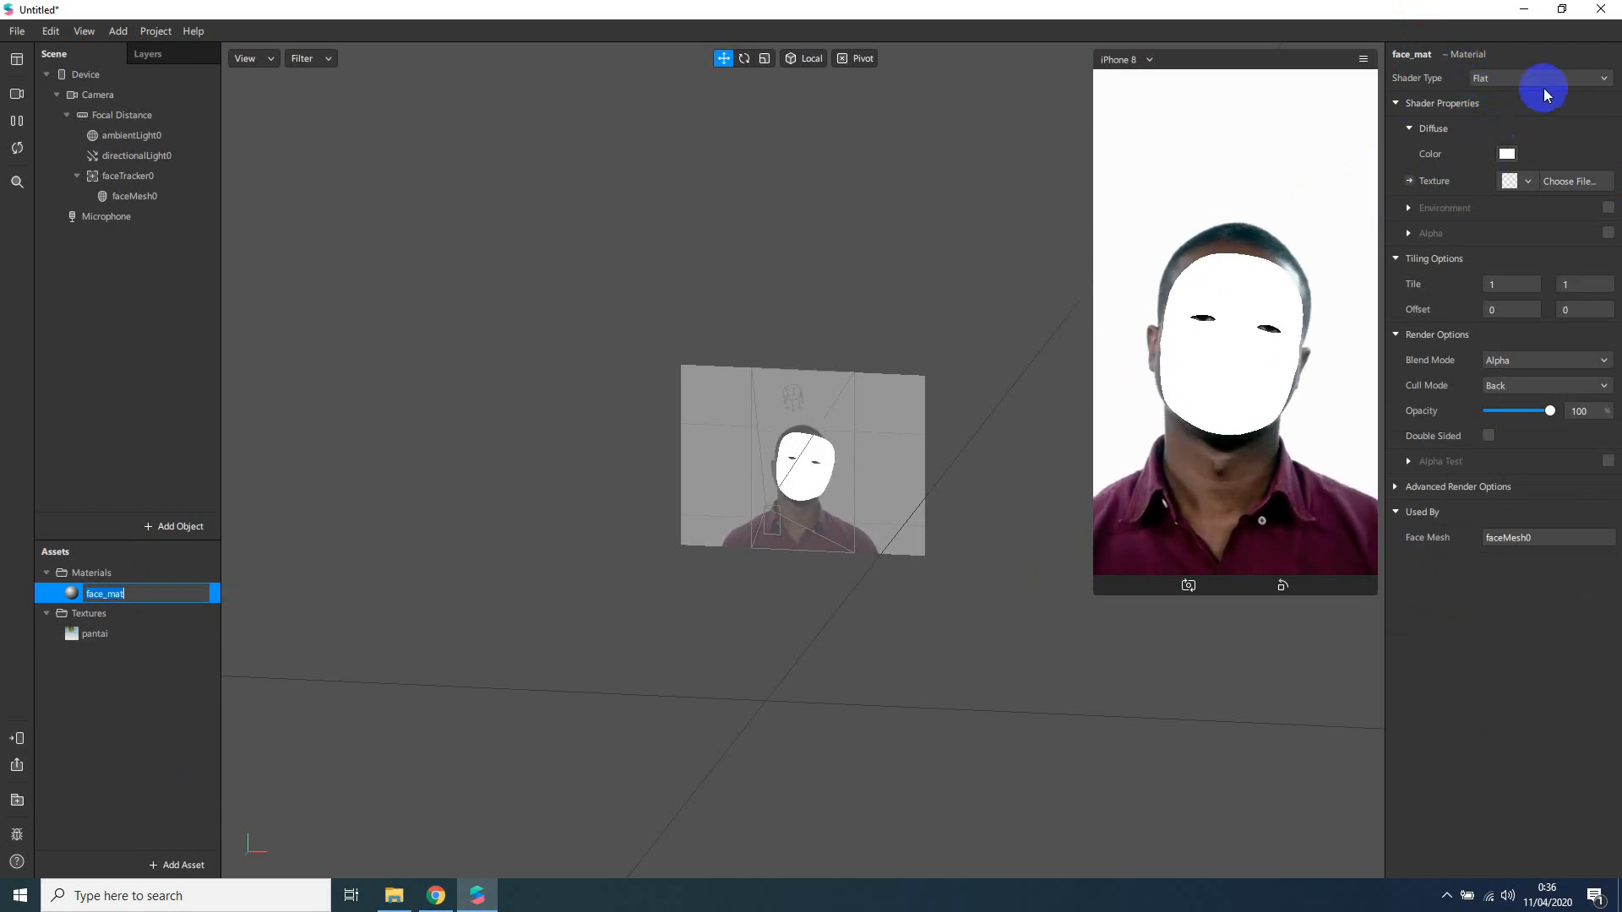
{"action": "left_click", "coordinate": [1505, 77]}
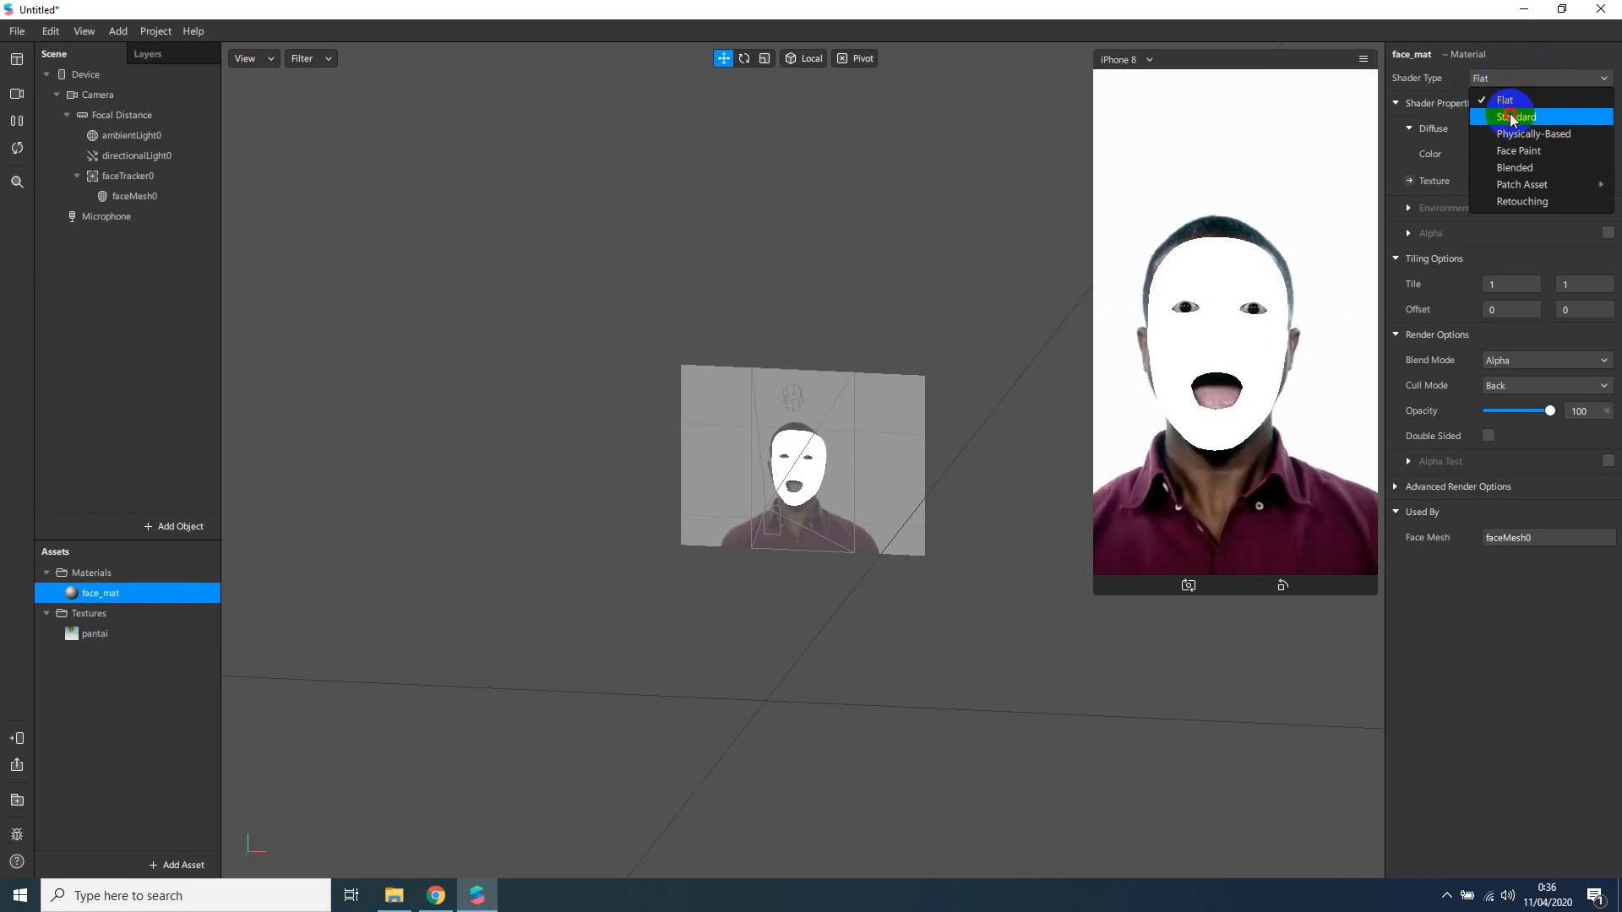
{"action": "left_click", "coordinate": [1509, 113]}
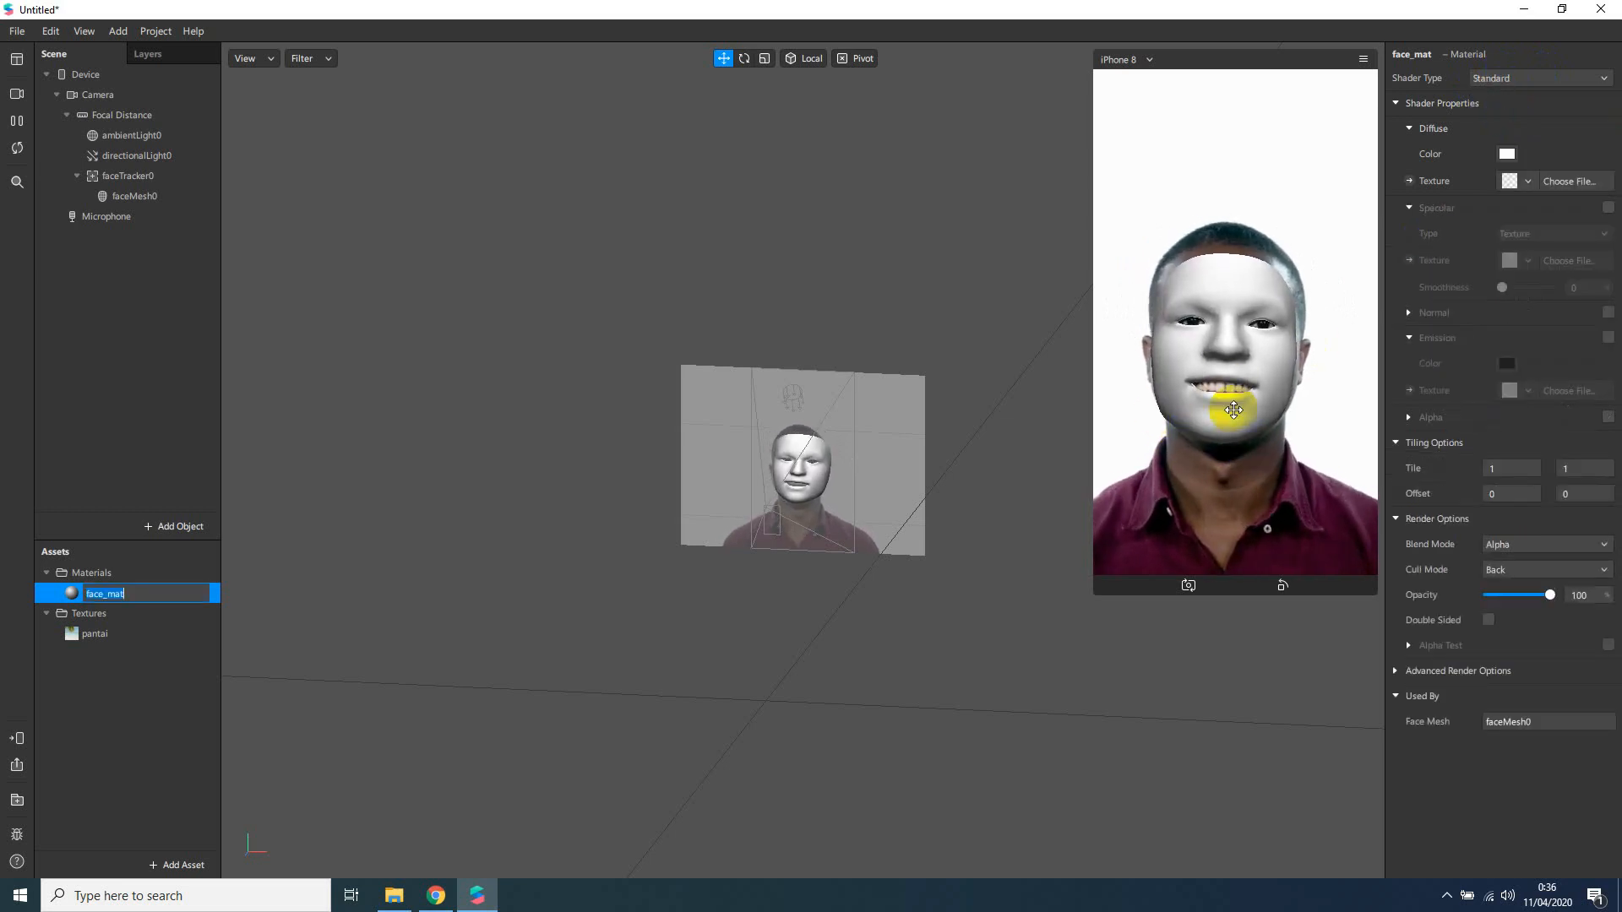
{"action": "left_click", "coordinate": [1195, 335]}
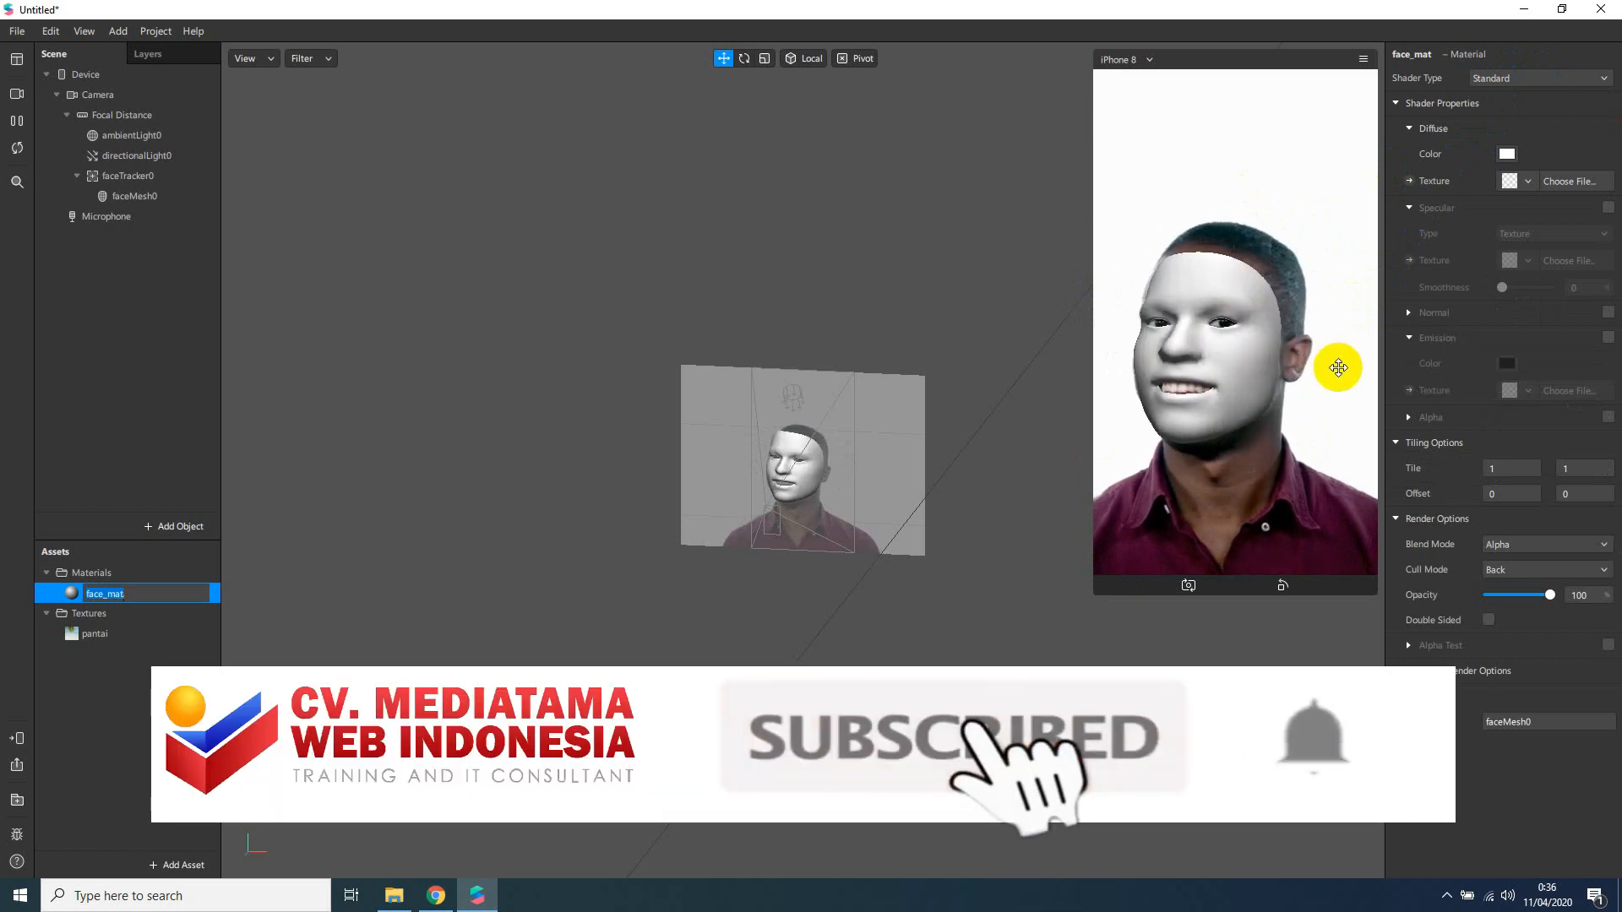
{"action": "left_click", "coordinate": [1488, 121]}
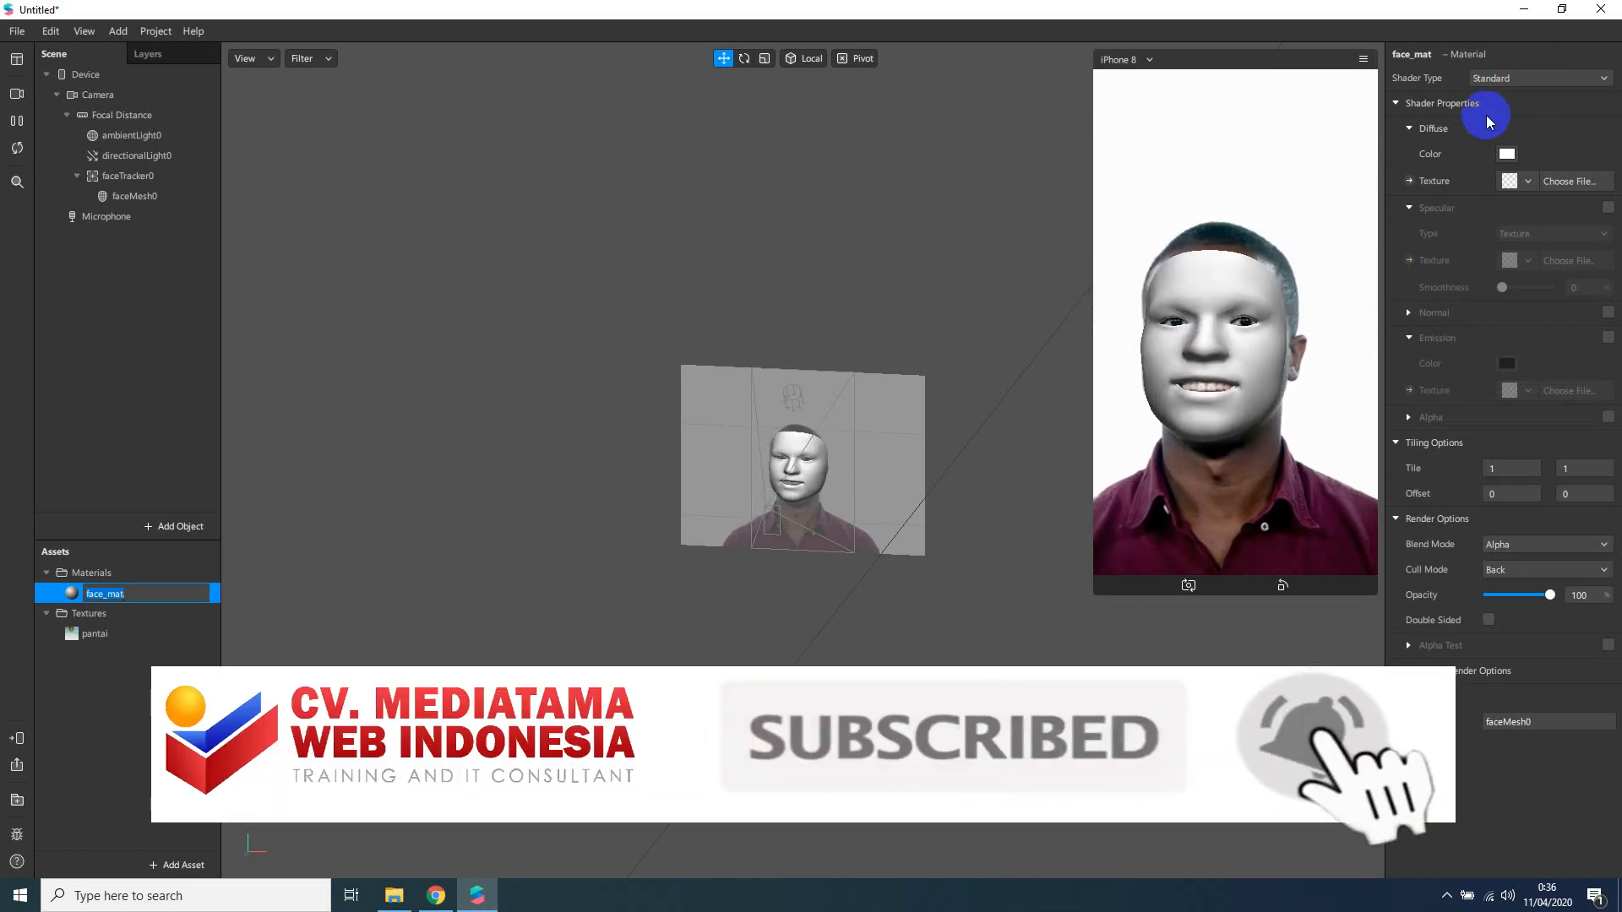
Try the Physically-Based and Face Paint shader types on the face_mat material.
{"action": "left_click", "coordinate": [1539, 78]}
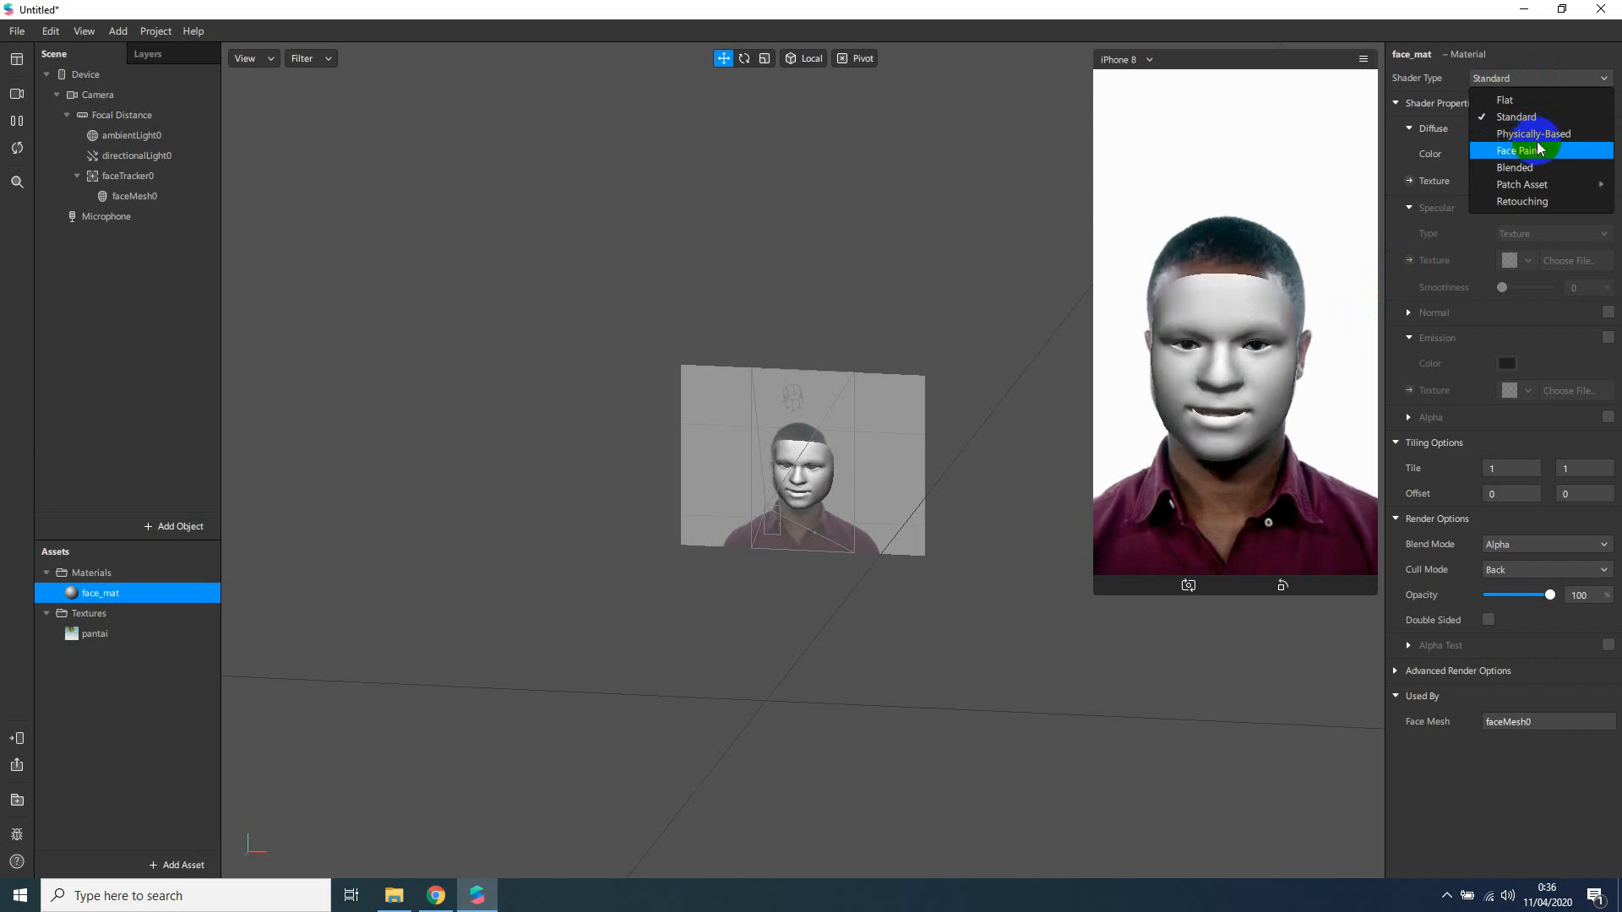
{"action": "left_click", "coordinate": [1543, 136]}
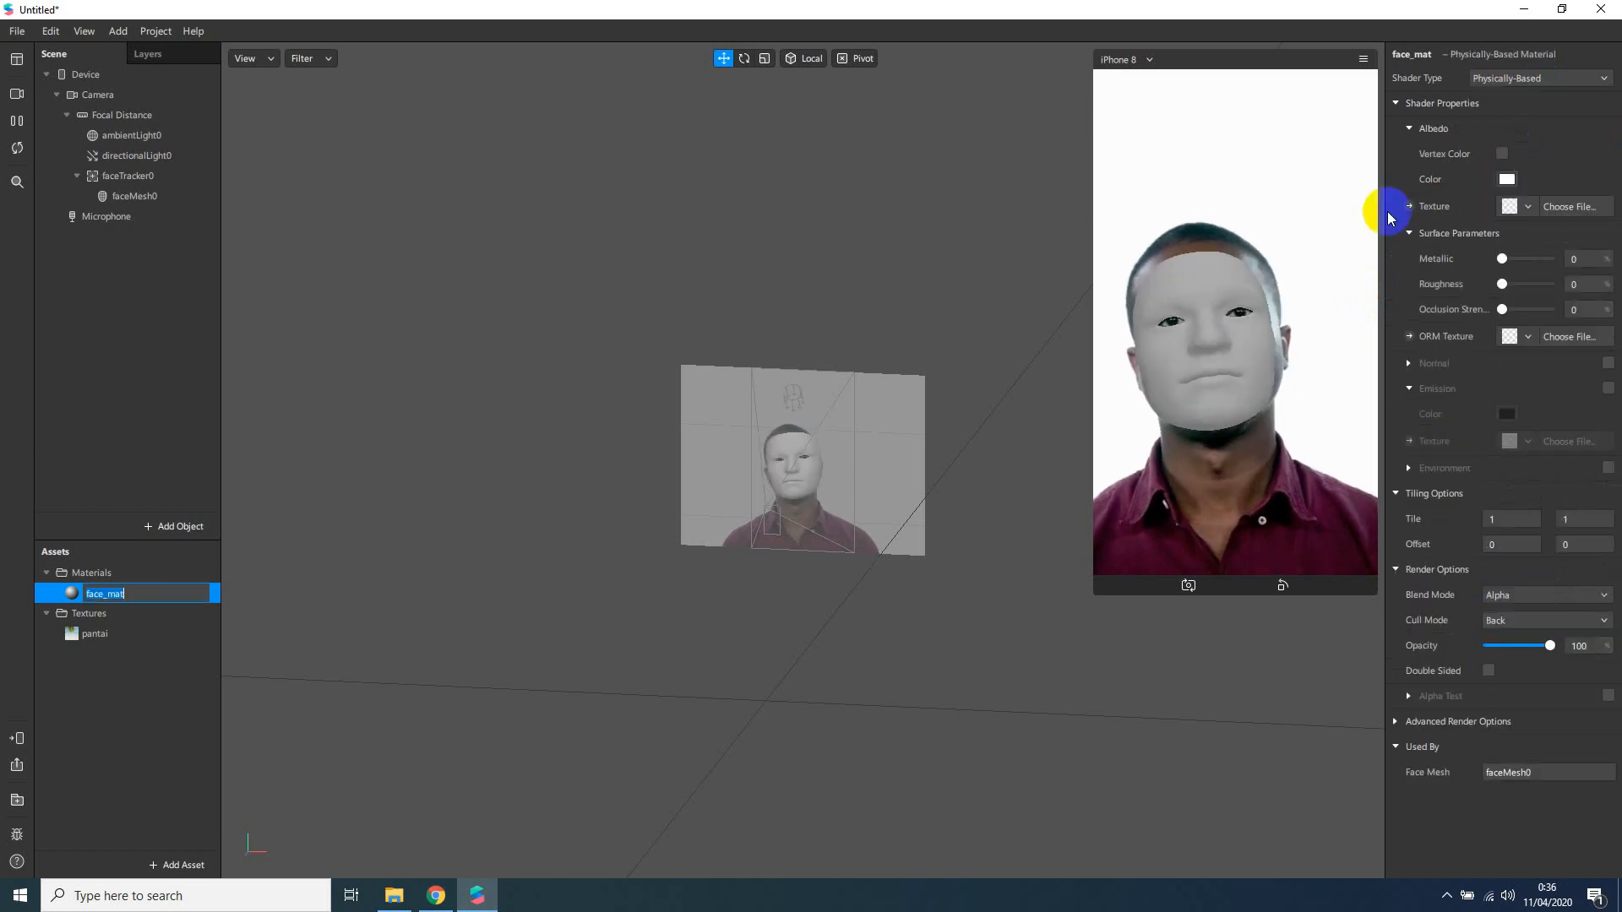
{"action": "left_click", "coordinate": [1503, 78]}
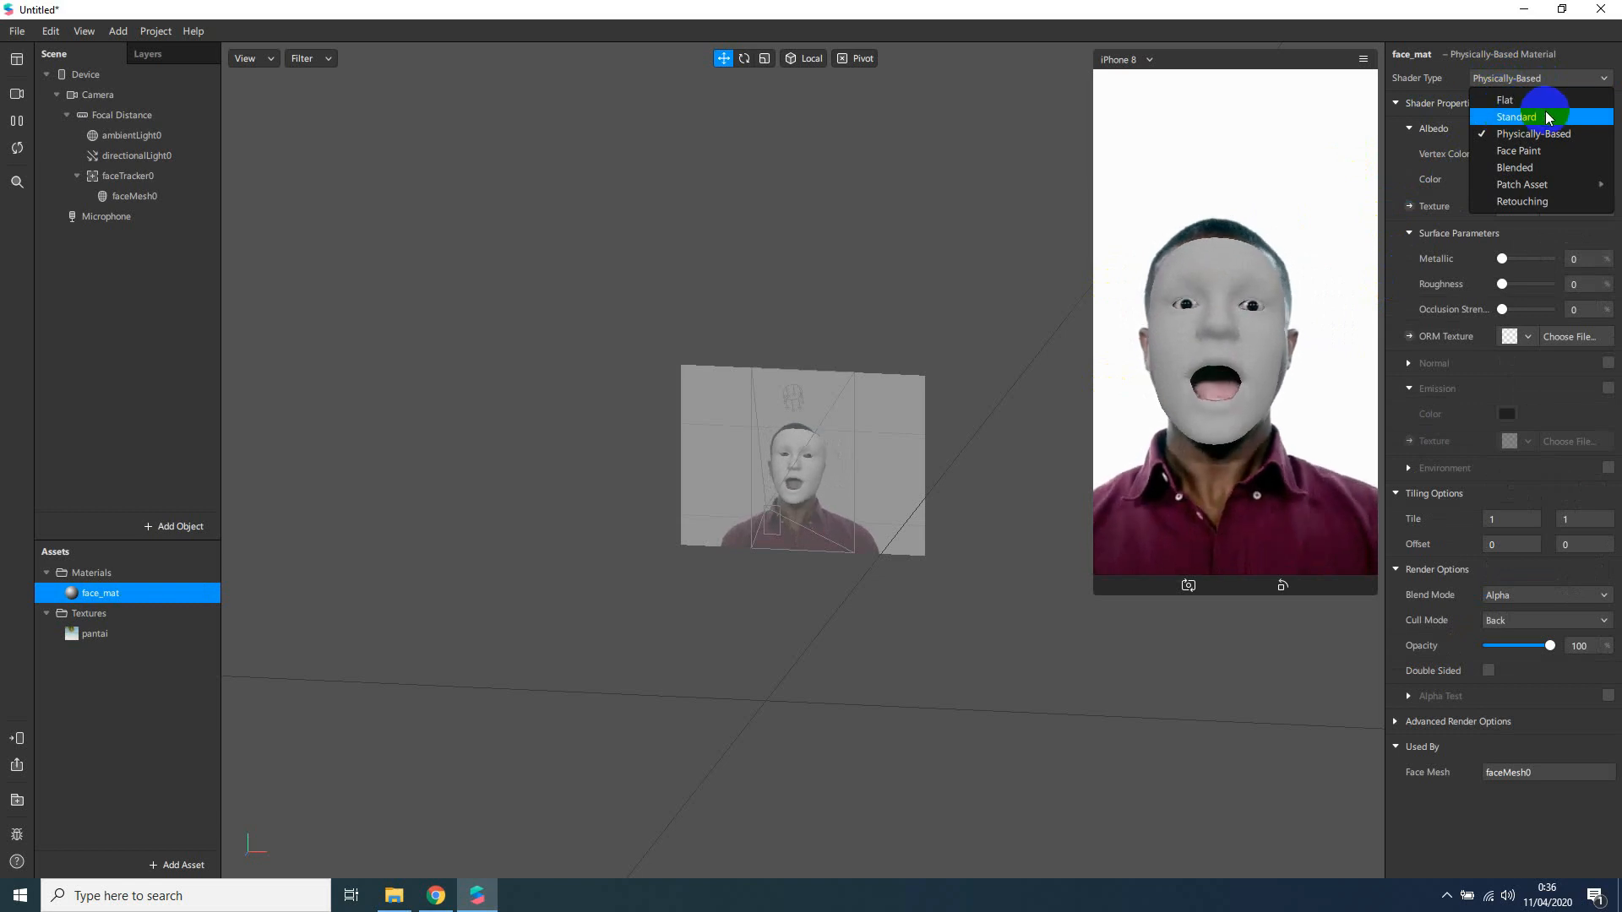
{"action": "left_click", "coordinate": [1506, 151]}
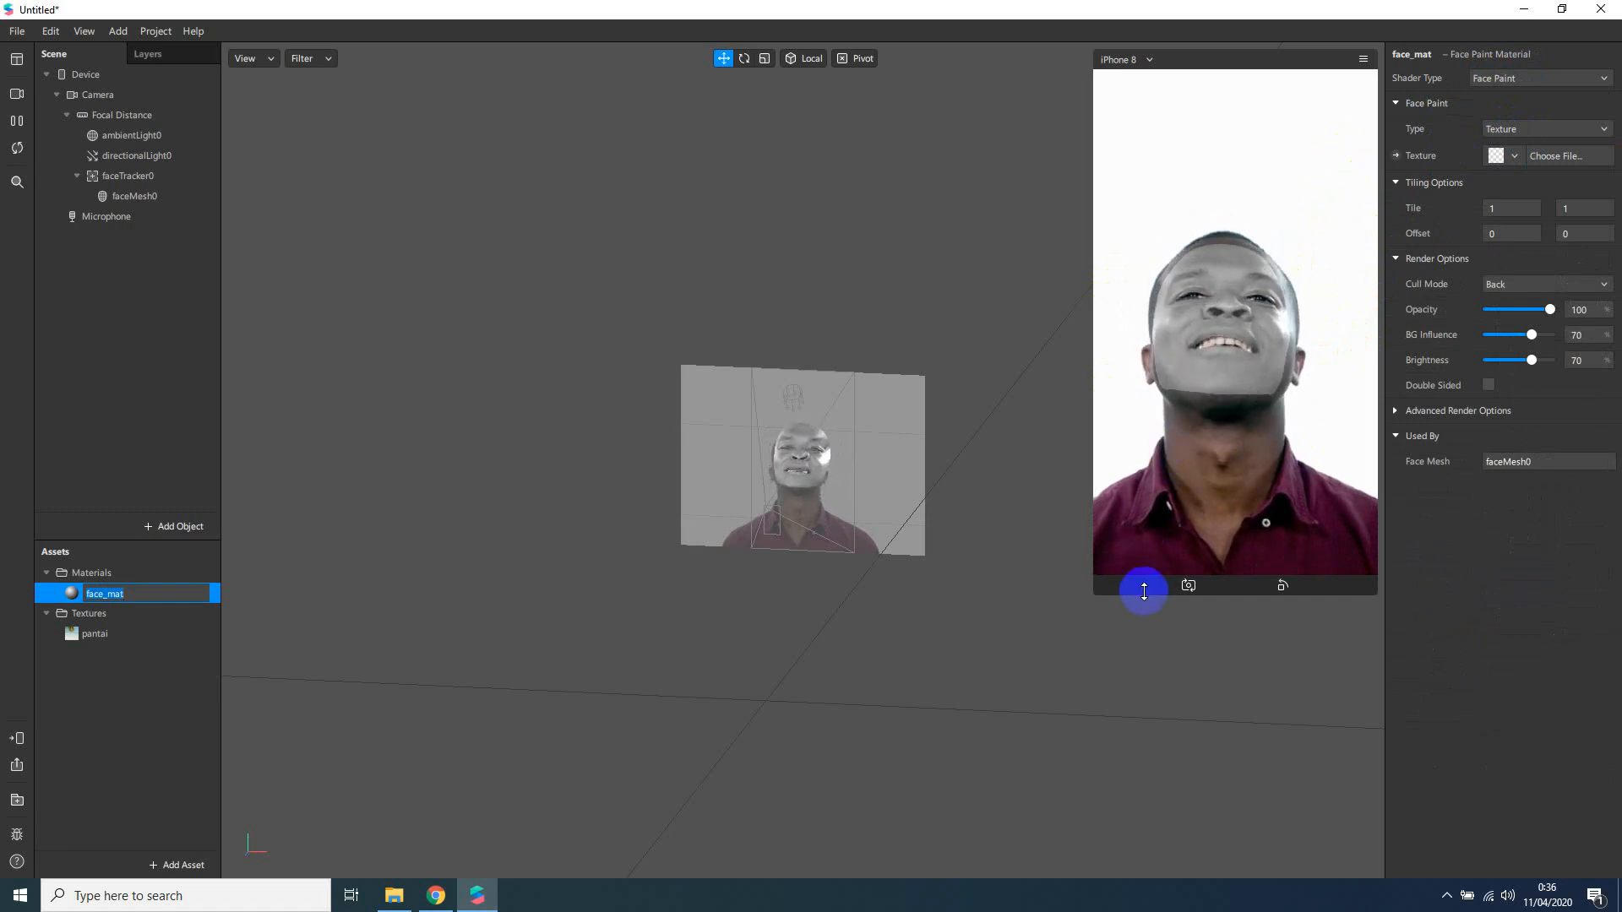
{"action": "left_click_drag", "start_coordinate": [1096, 593], "coordinate": [1099, 557]}
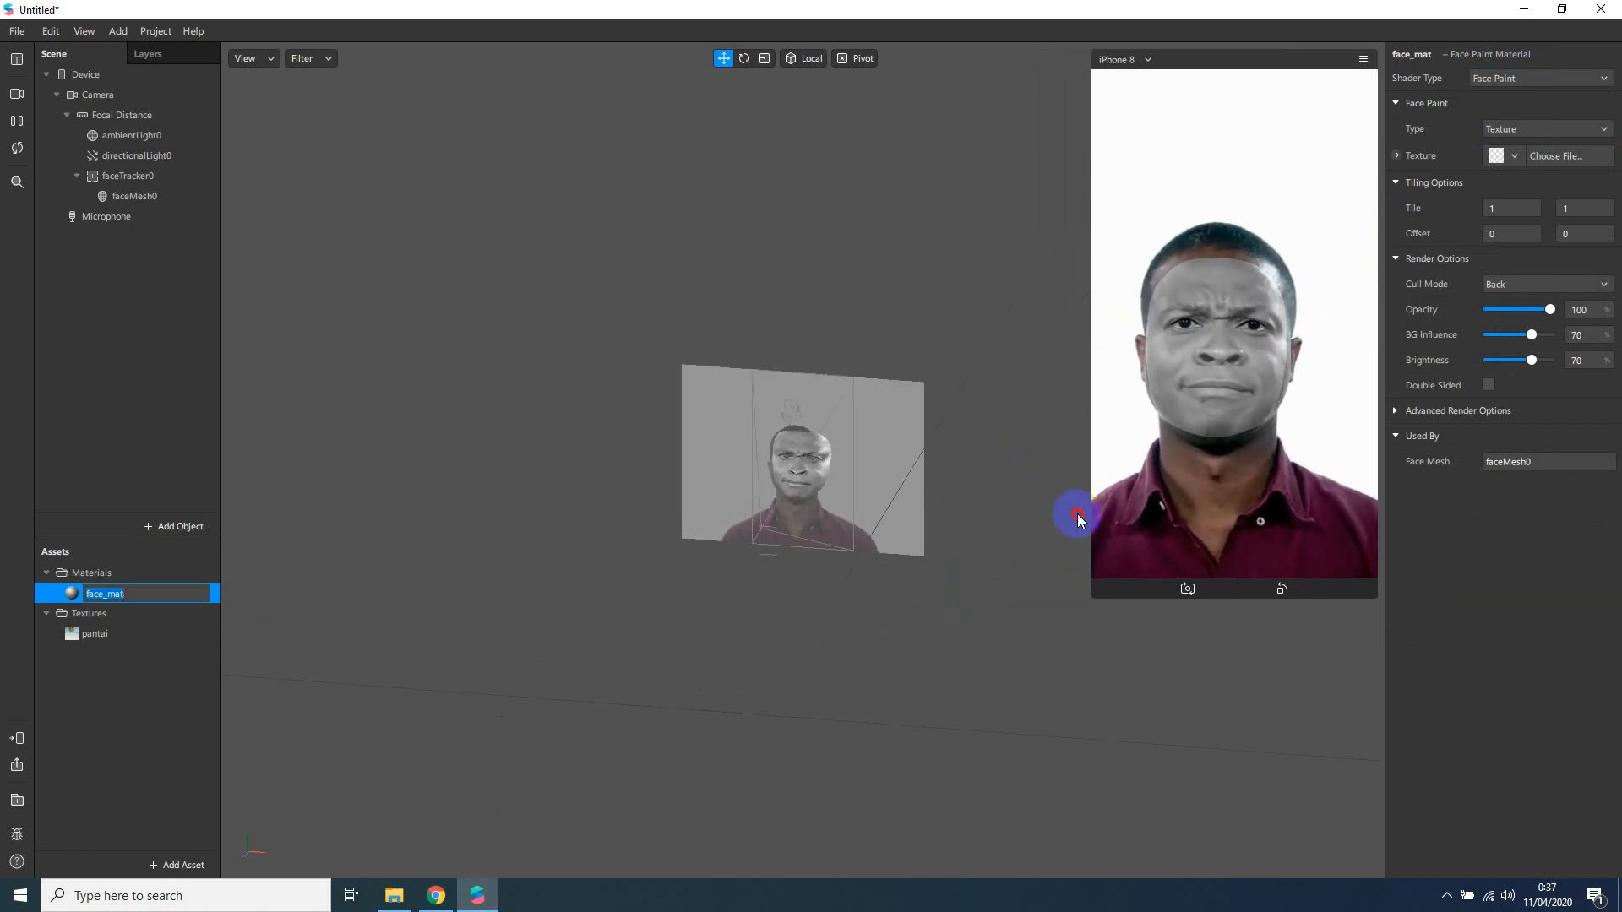
Set the face_mat material's shader type to Retouching.
{"action": "left_click", "coordinate": [1508, 79]}
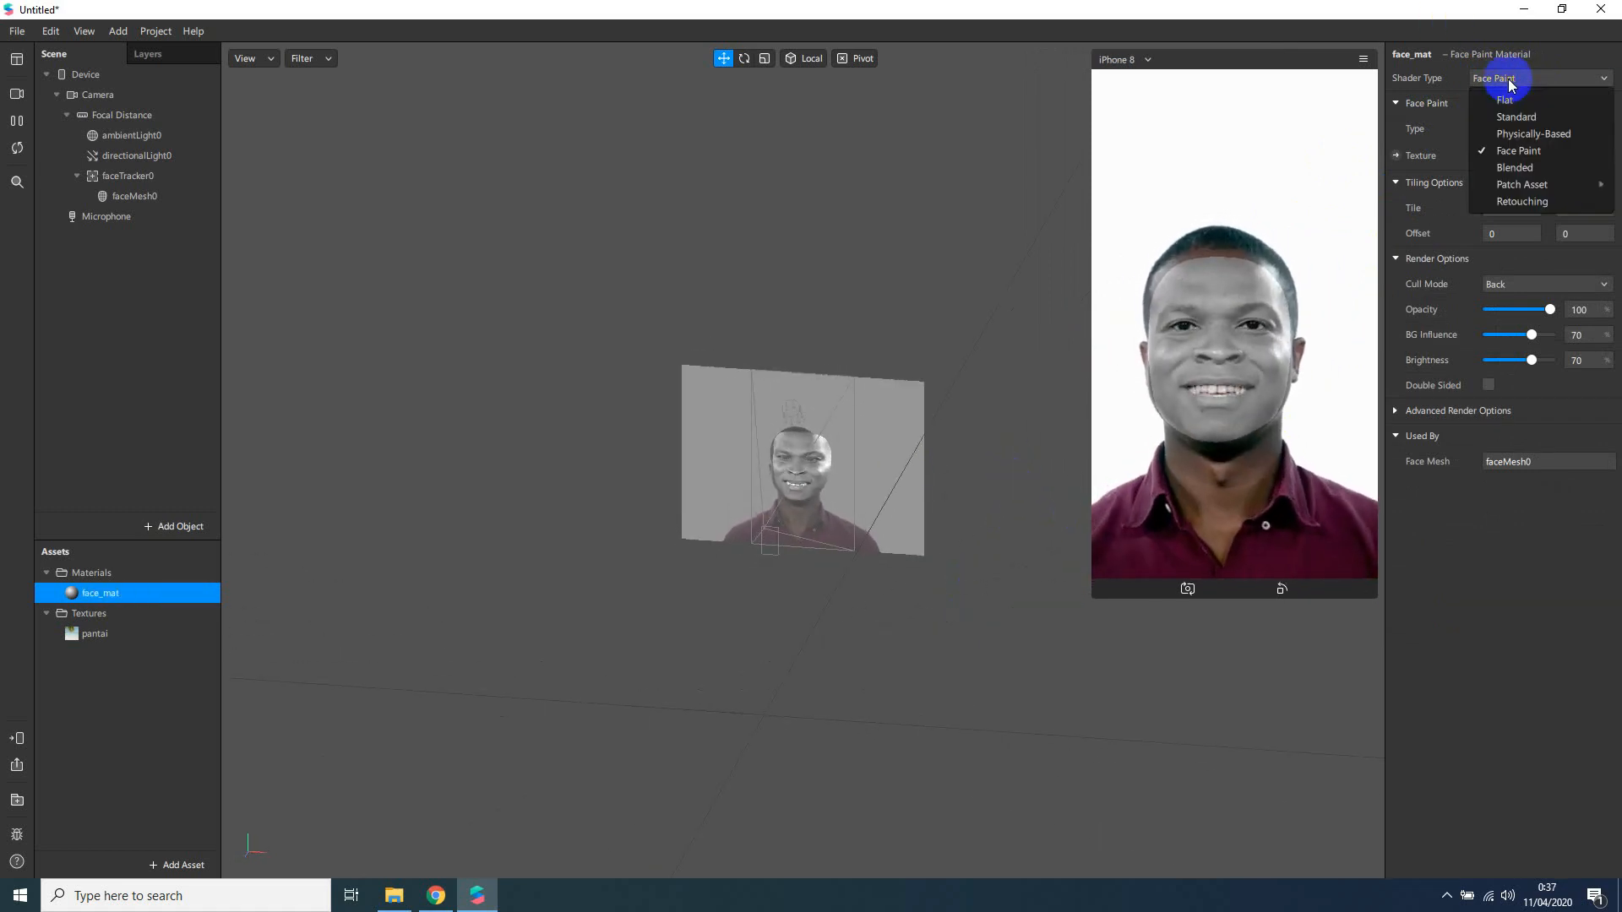
{"action": "left_click", "coordinate": [1516, 201]}
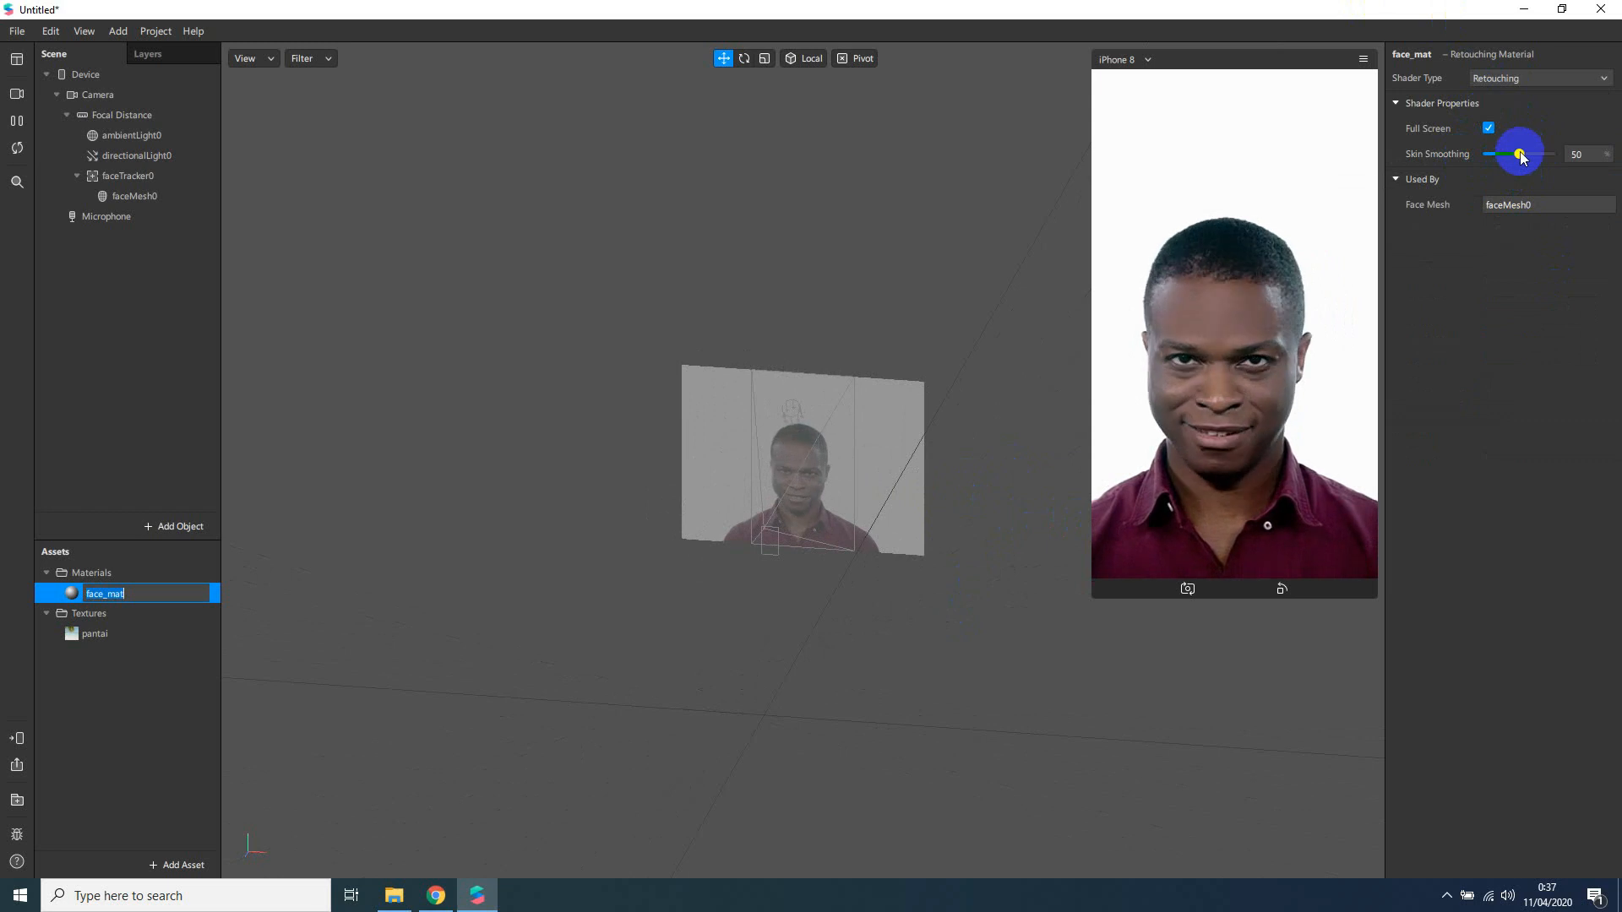
Try different Skin Smoothing strengths on the face_mat retouching material, ending at 42%.
{"action": "left_click_drag", "start_coordinate": [1519, 152], "coordinate": [1507, 152]}
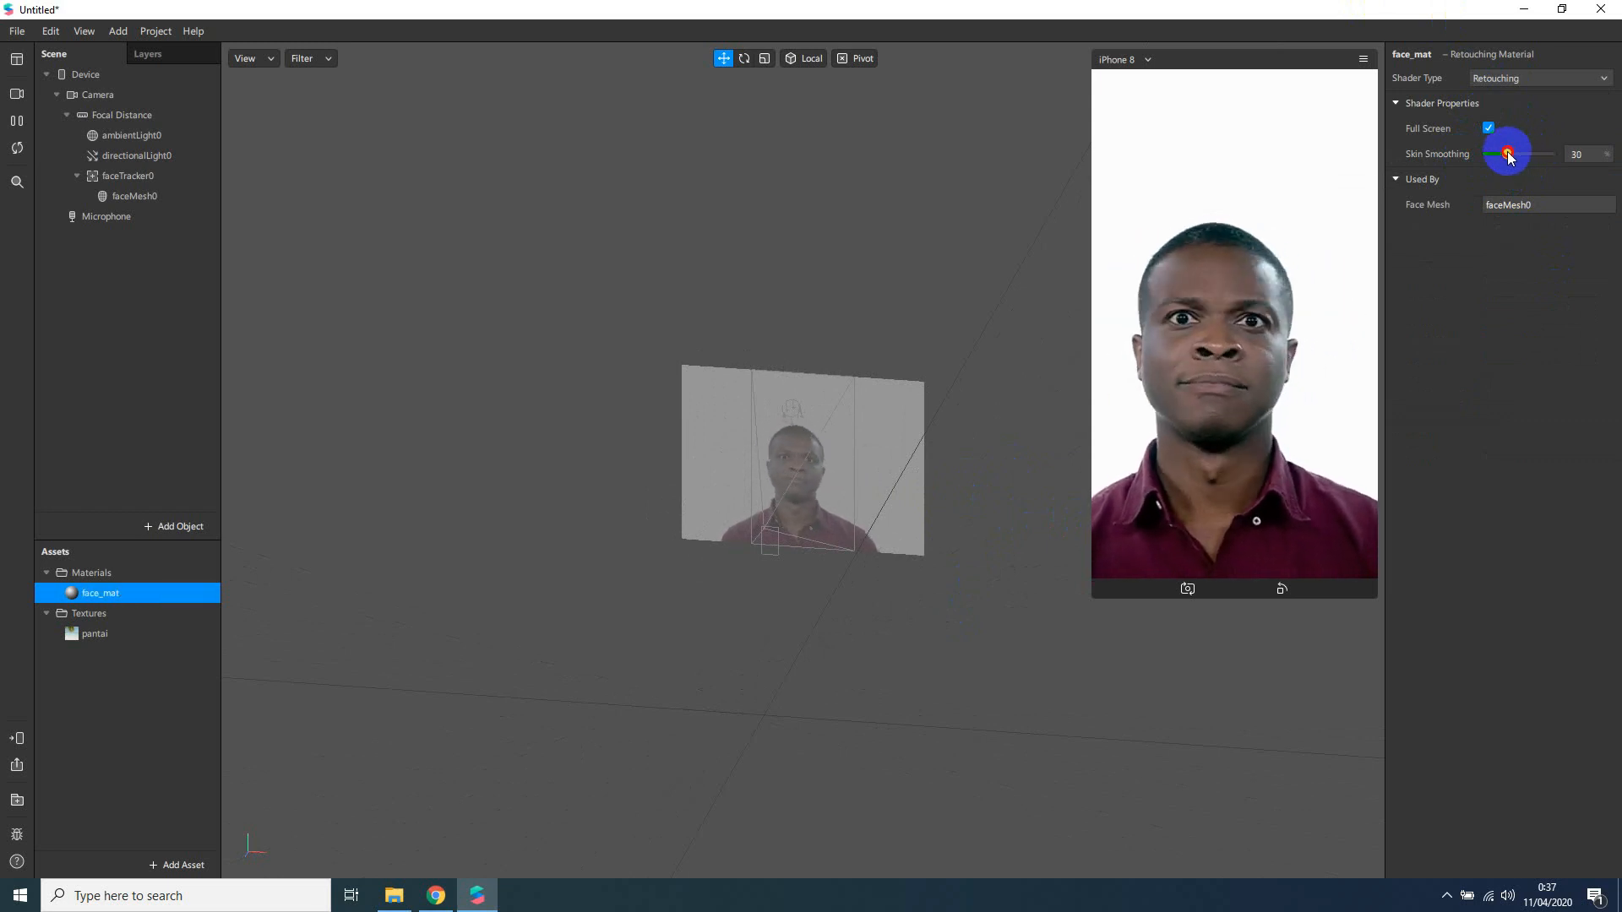
{"action": "left_click_drag", "start_coordinate": [1502, 153], "coordinate": [1484, 155]}
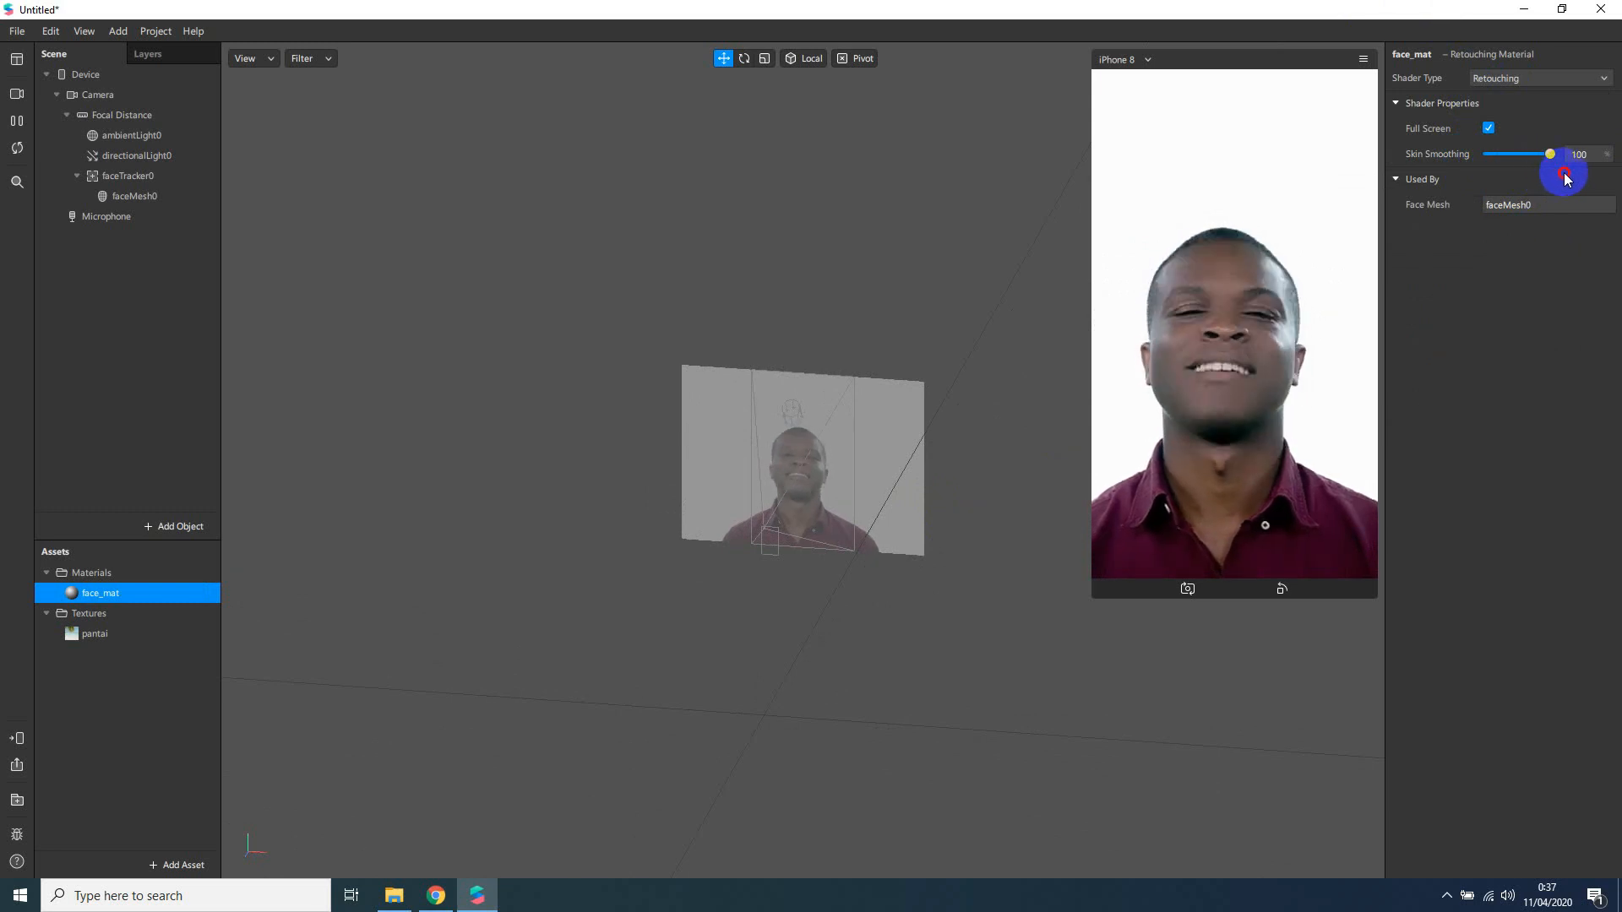
{"action": "left_click_drag", "start_coordinate": [1564, 177], "coordinate": [1525, 181]}
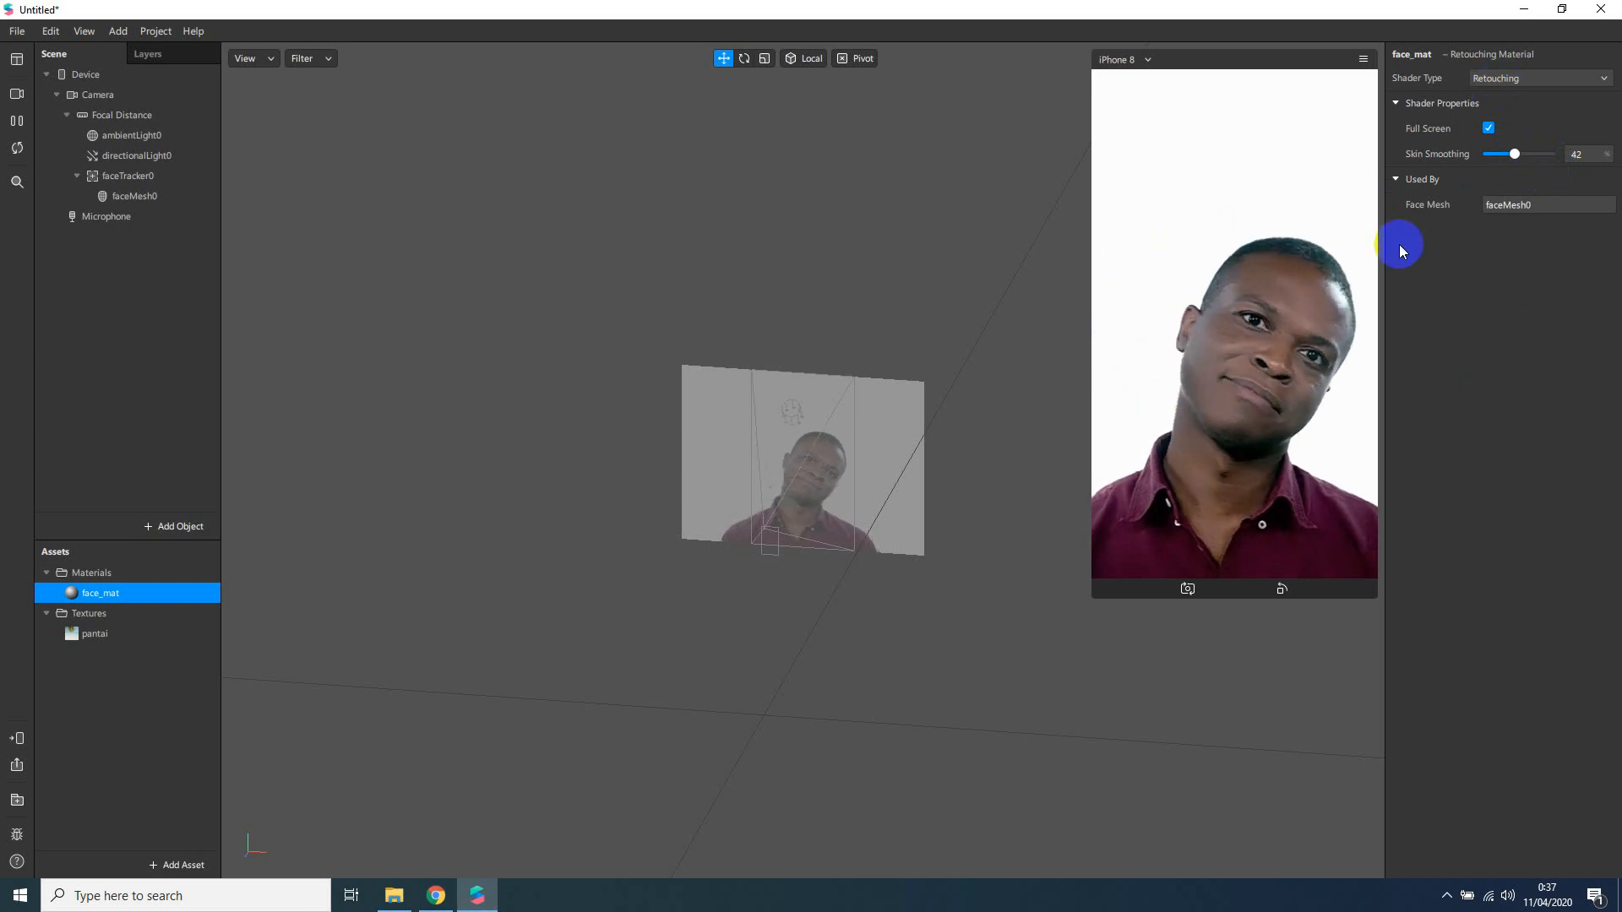
Change the face_mat material's shader type to Face Paint.
{"action": "left_click", "coordinate": [1512, 78]}
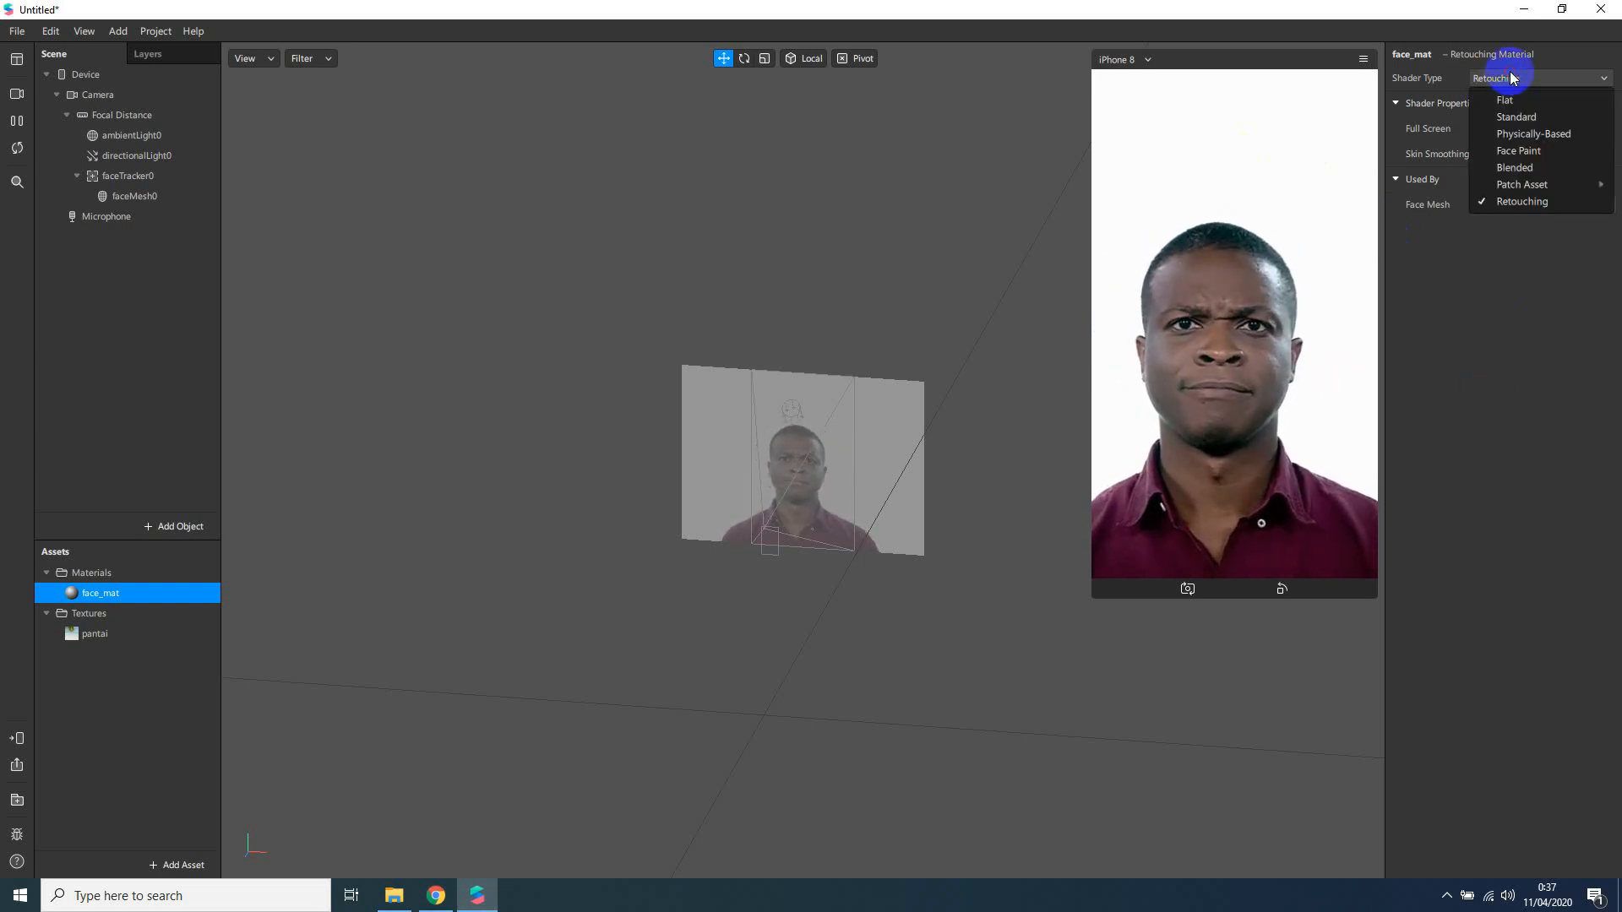
{"action": "left_click", "coordinate": [1512, 150]}
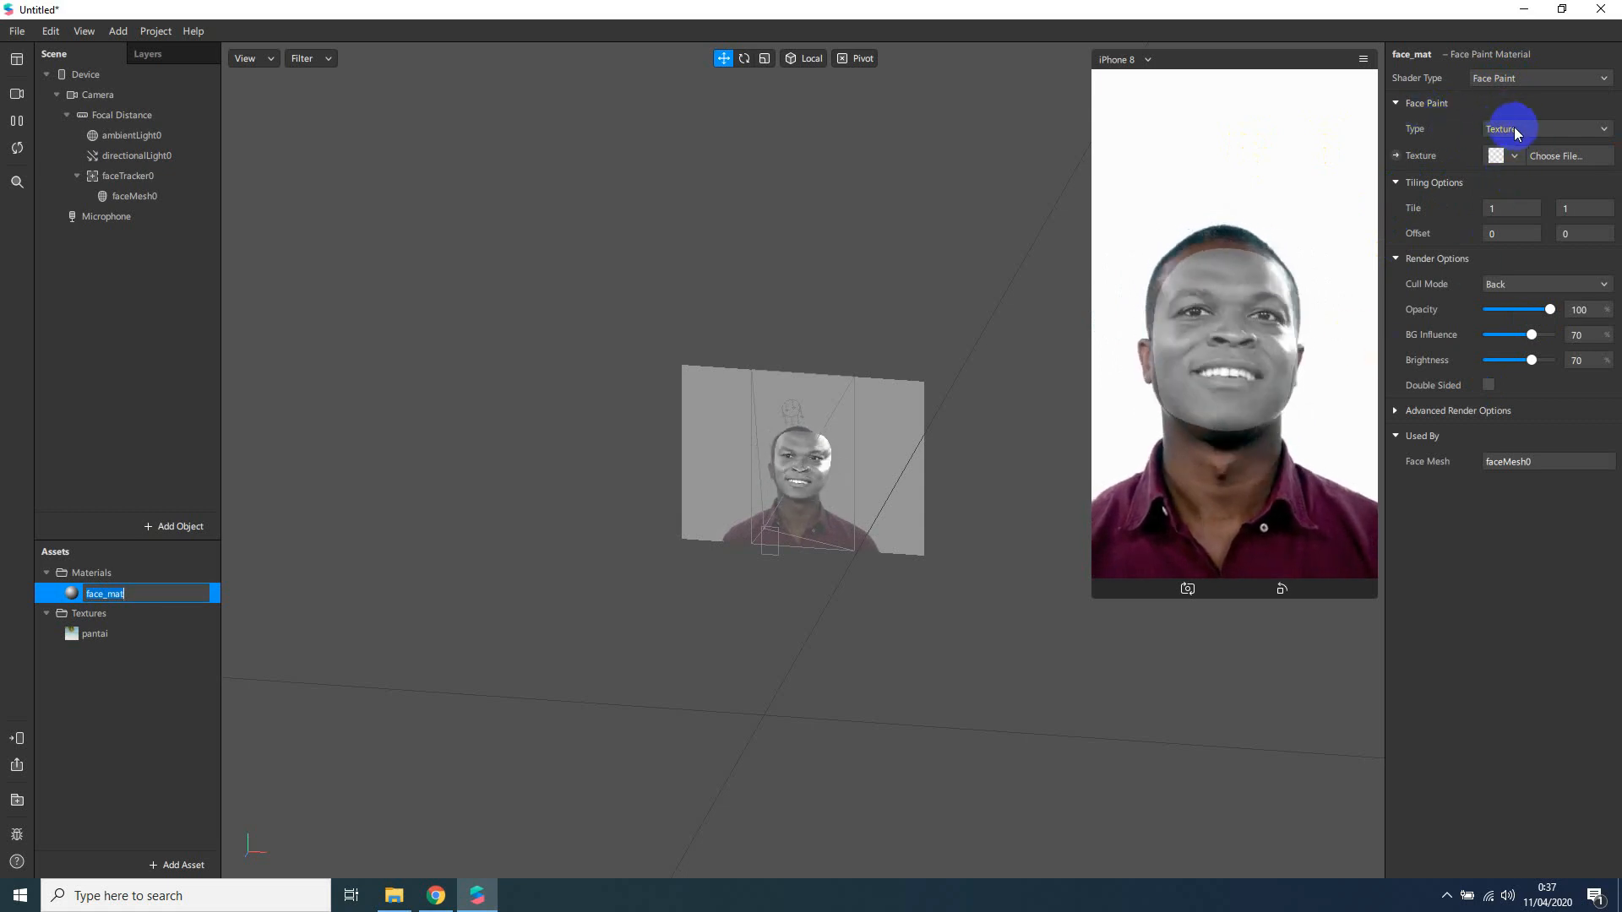
Try the Color face paint type on face_mat with a brown colour at 100% opacity.
{"action": "left_click", "coordinate": [1504, 130]}
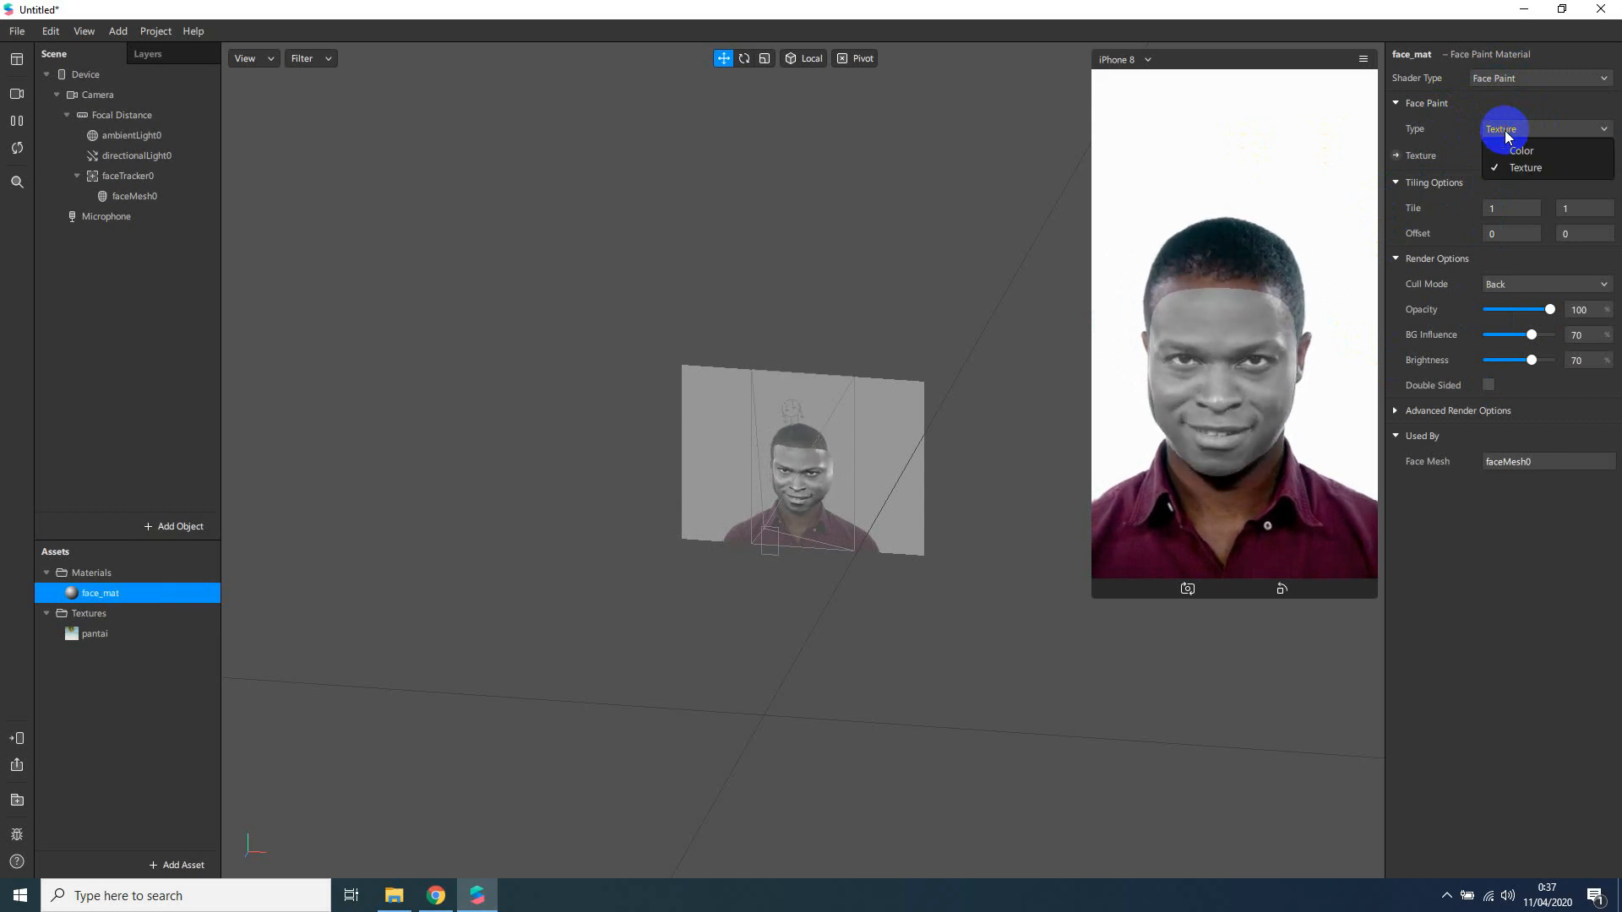
{"action": "left_click", "coordinate": [1516, 150]}
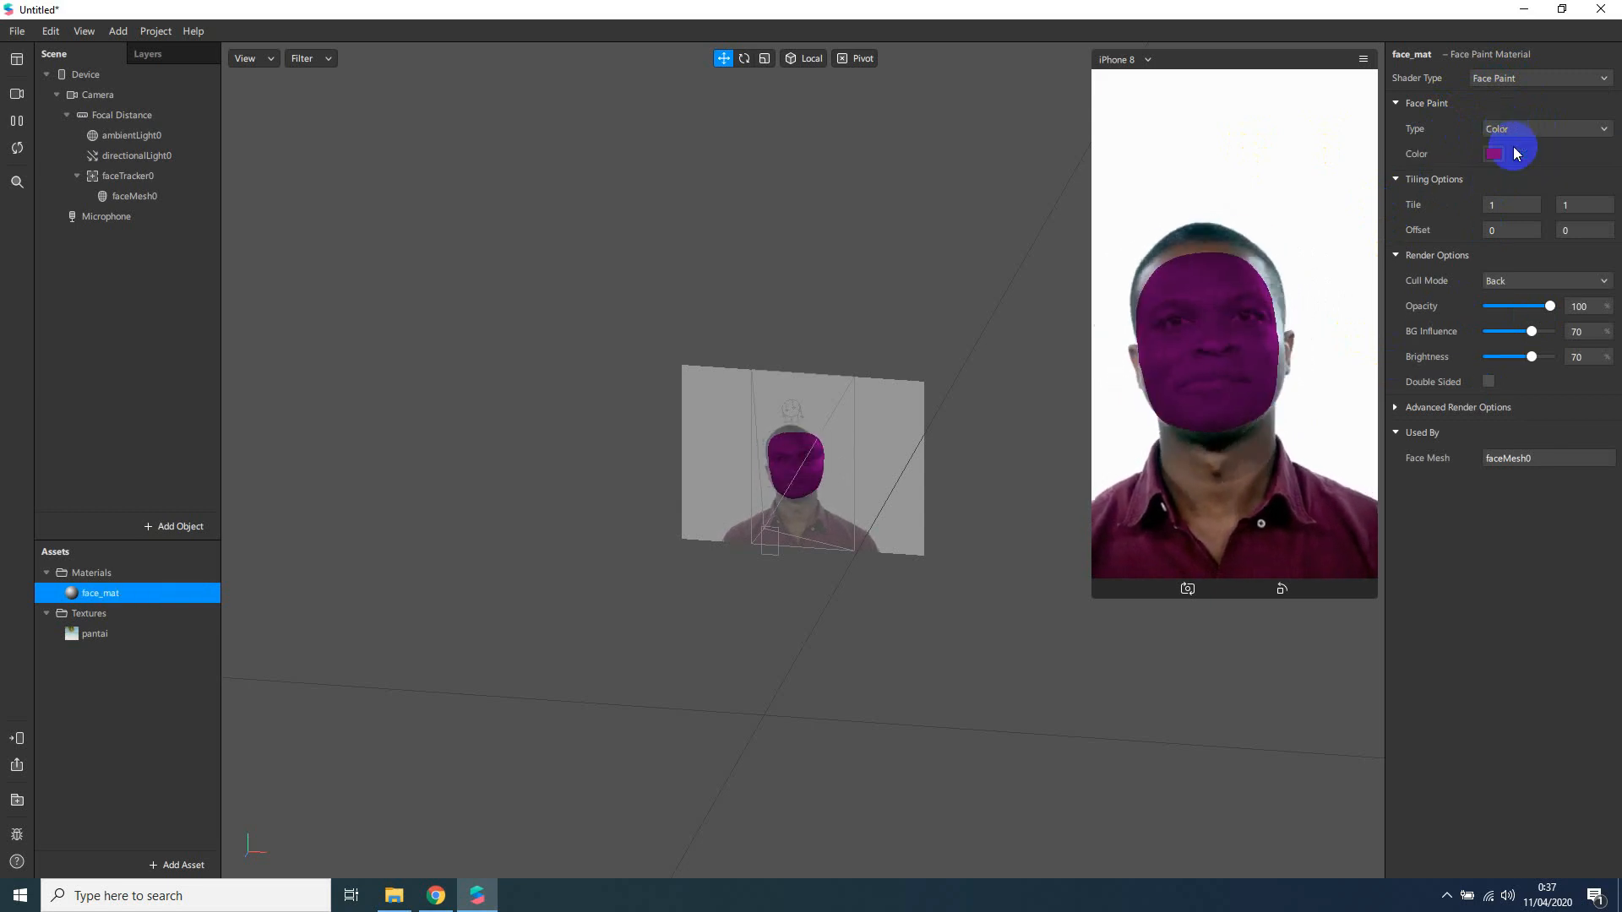
{"action": "left_click", "coordinate": [1494, 154]}
{"action": "left_click_drag", "start_coordinate": [858, 410], "coordinate": [980, 361]}
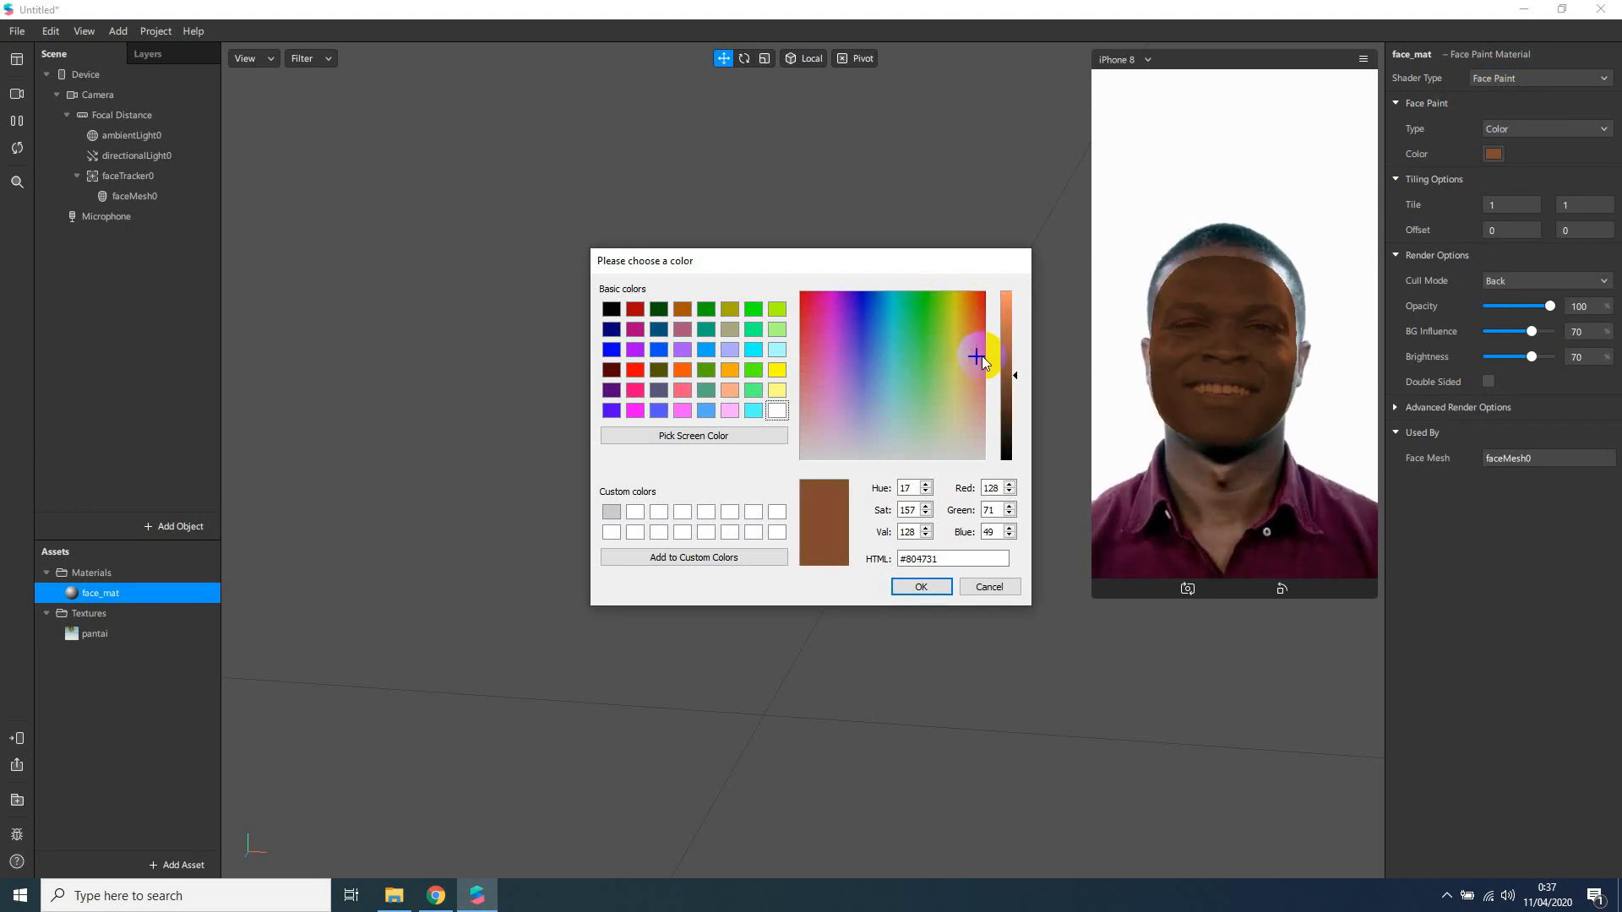
{"action": "left_click", "coordinate": [929, 585]}
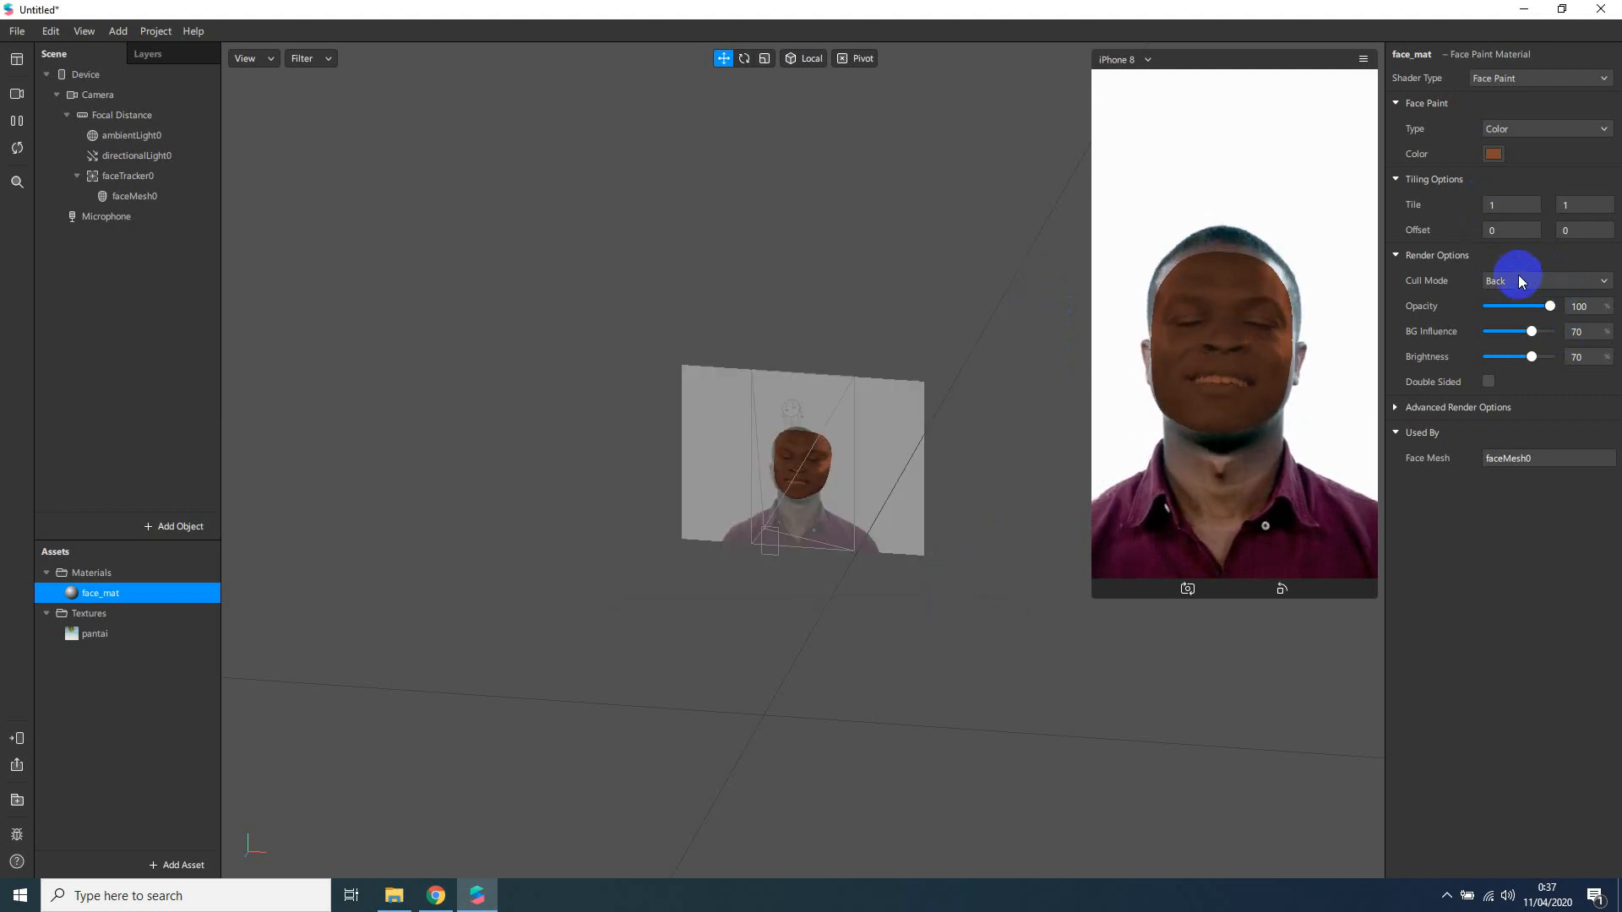
{"action": "mouse_move", "coordinate": [1550, 306]}
{"action": "left_mouse_down"}
{"action": "mouse_move", "coordinate": [1497, 311]}
{"action": "mouse_move", "coordinate": [1563, 307]}
{"action": "left_mouse_up"}
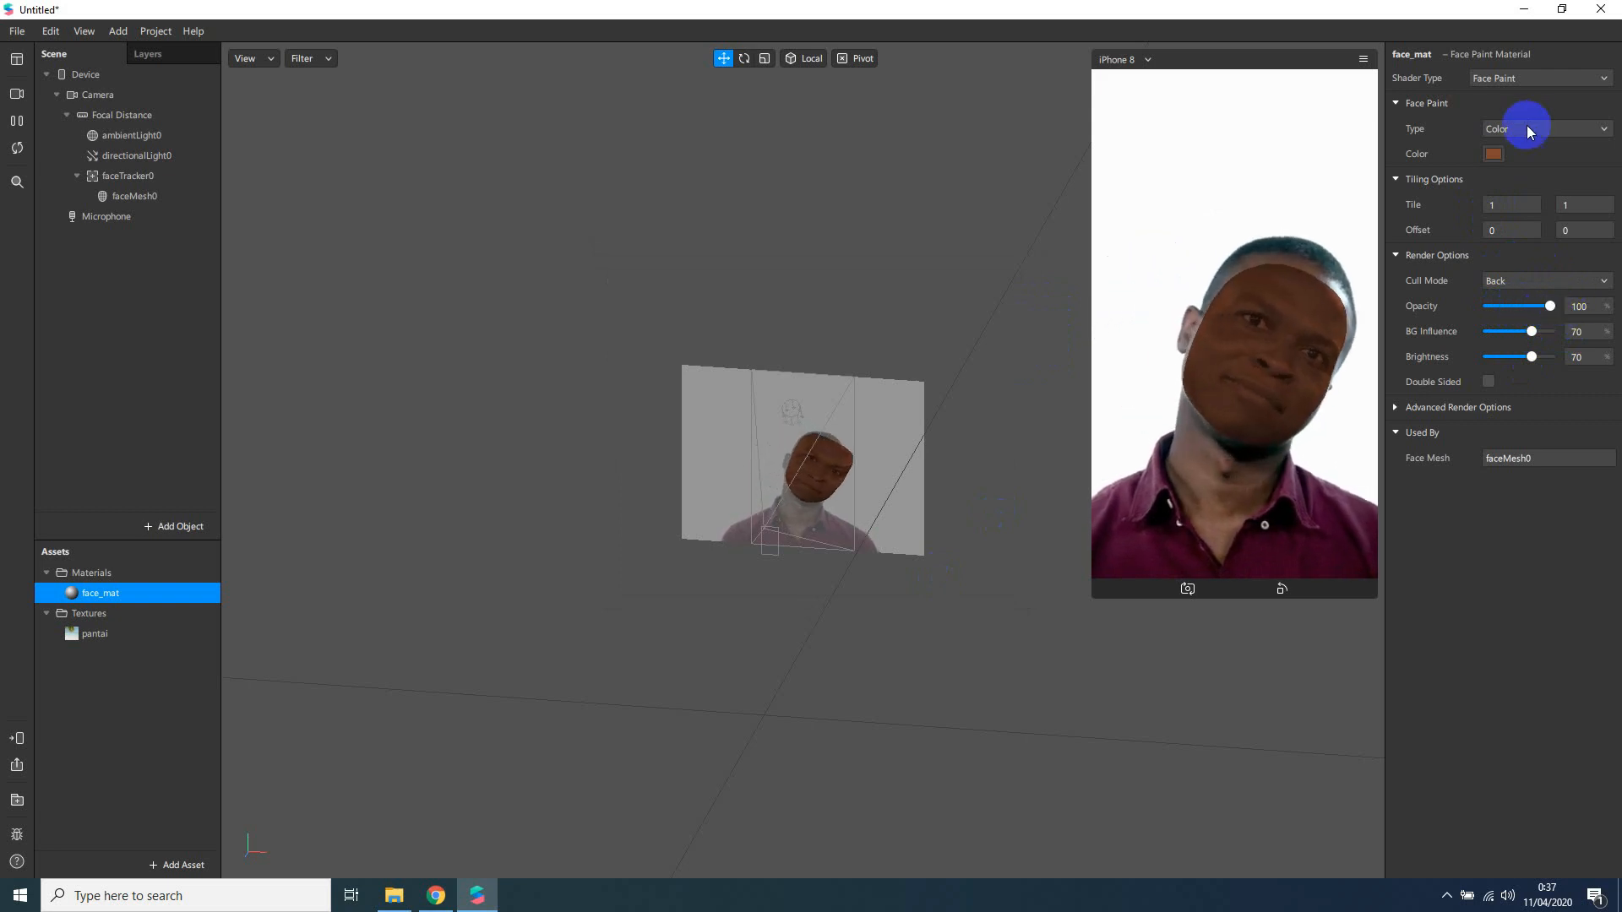
Switch the face paint type to Texture with the pantai image, and enlarge the device preview.
{"action": "left_click", "coordinate": [1529, 129]}
{"action": "left_click", "coordinate": [1534, 156]}
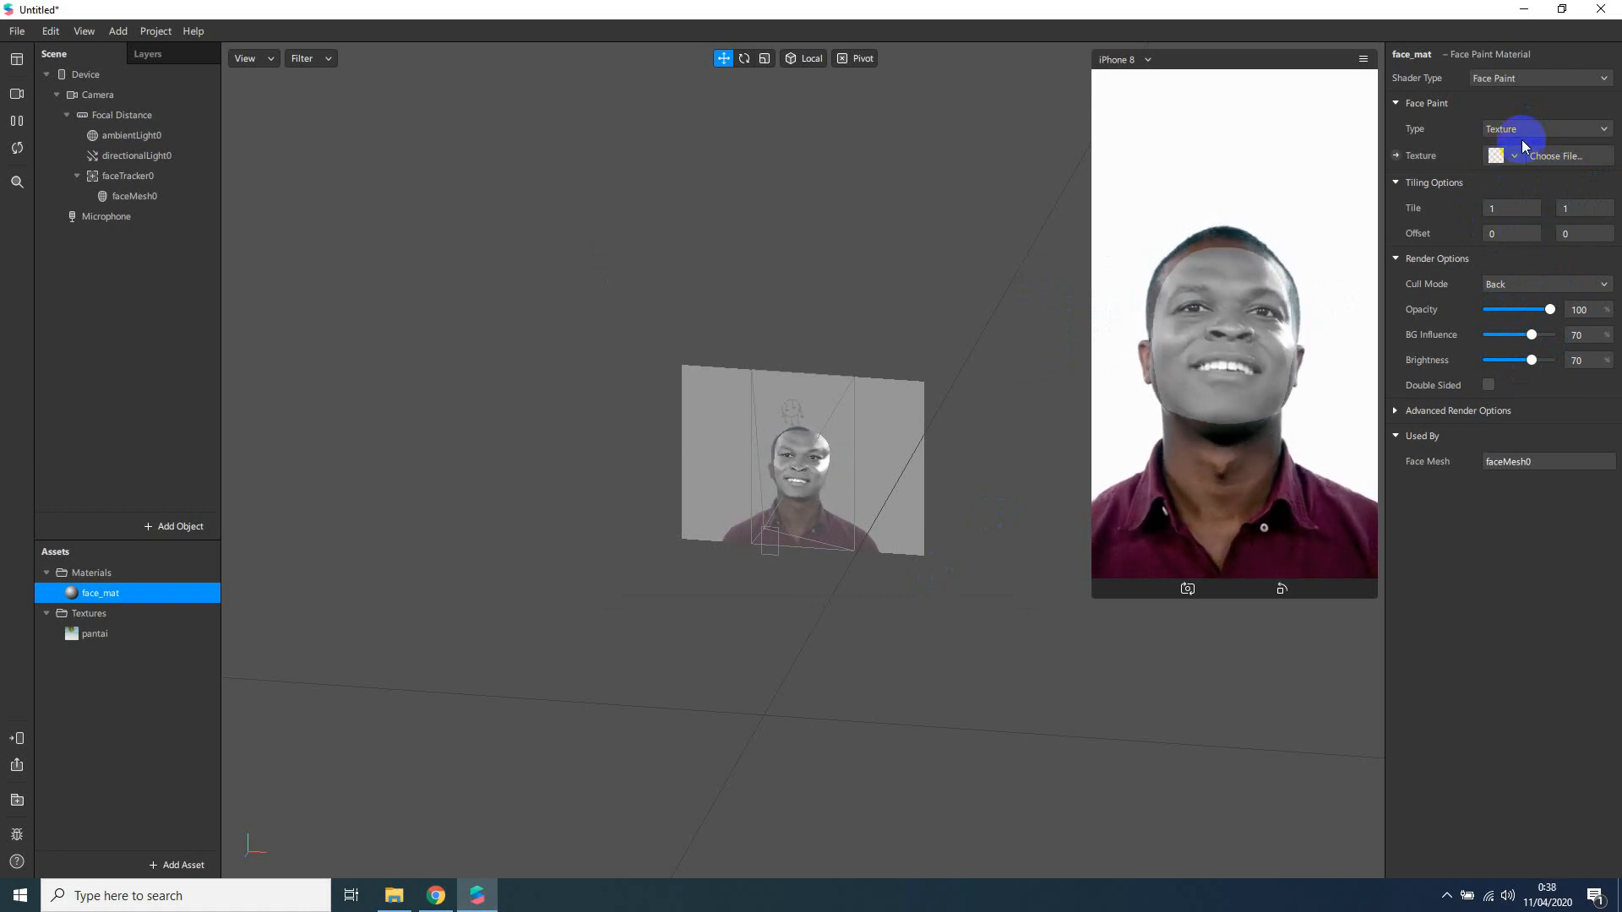
{"action": "left_click", "coordinate": [1517, 157]}
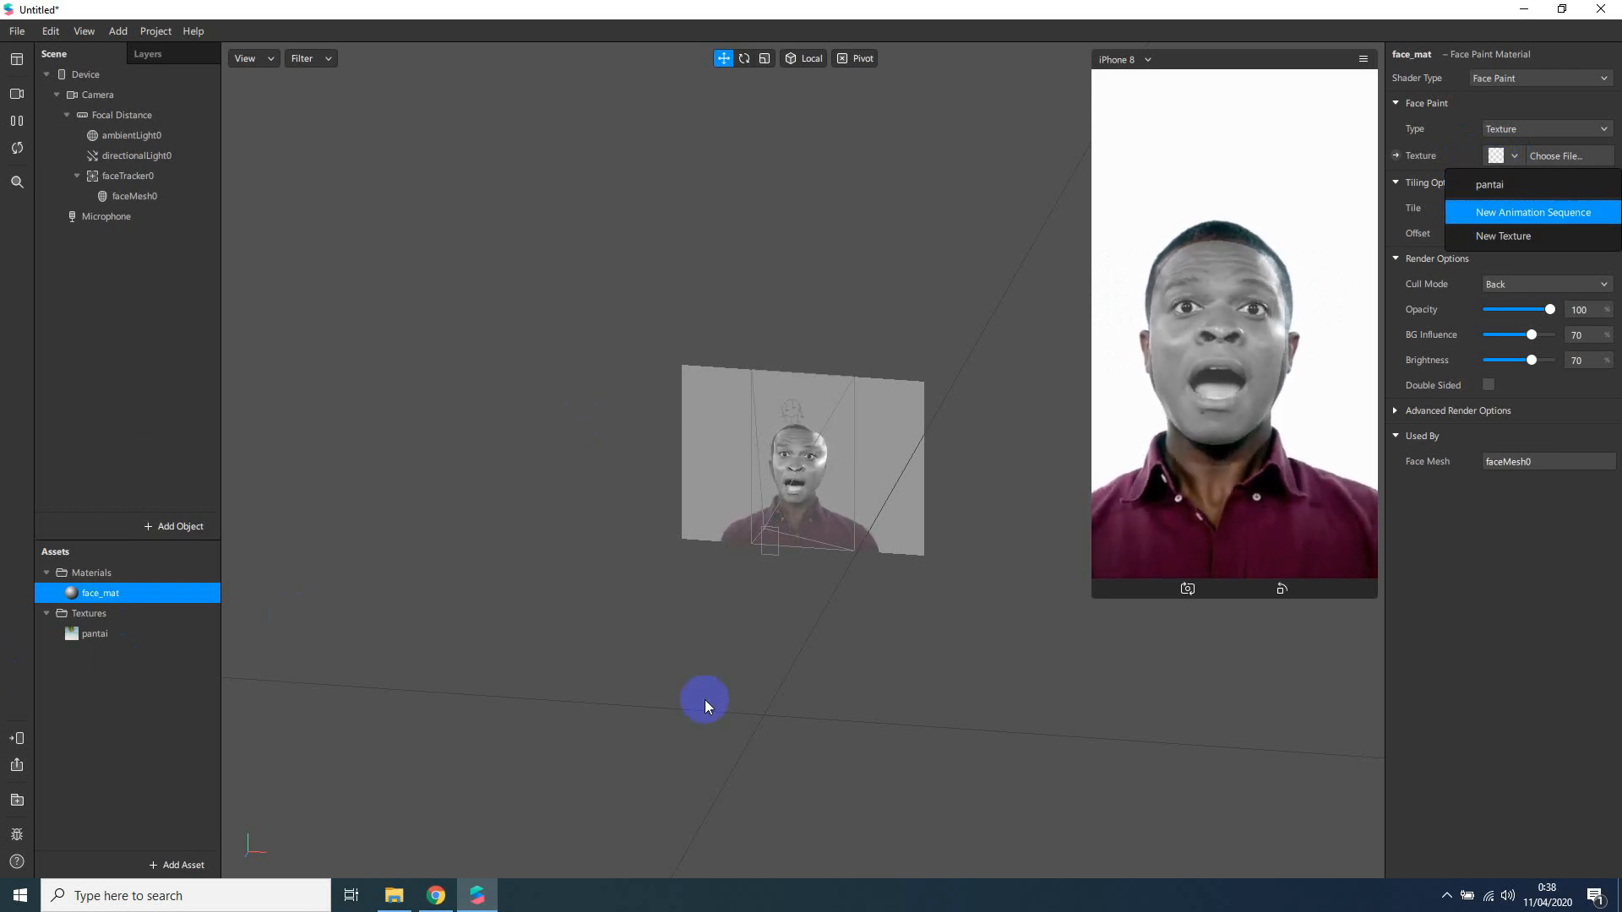
{"action": "left_click", "coordinate": [1488, 188]}
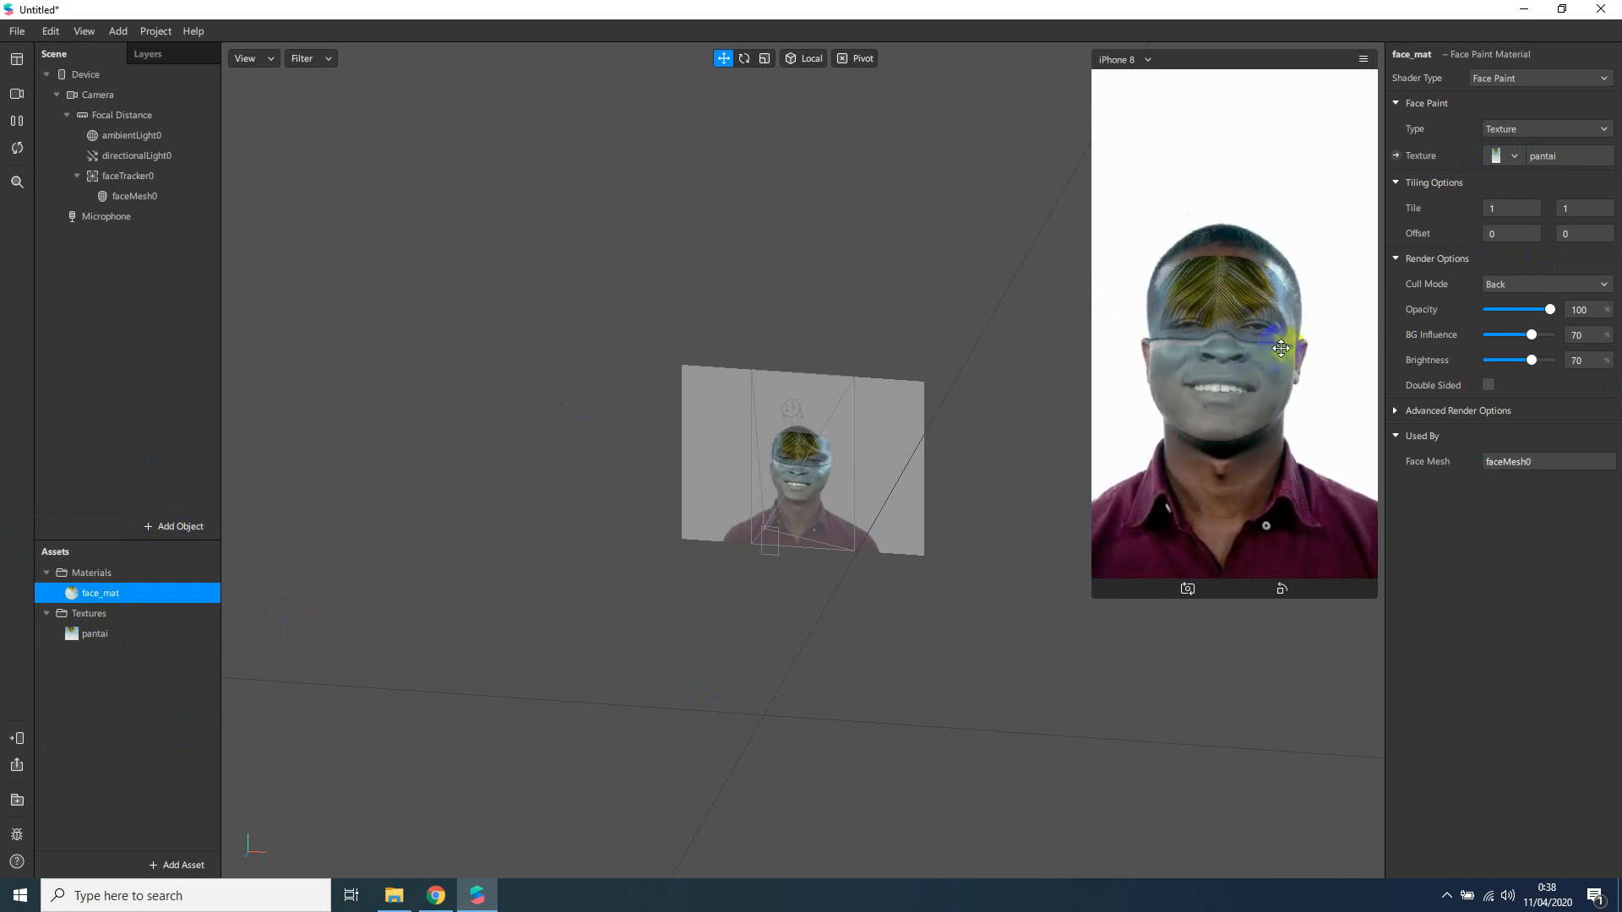
{"action": "left_click_drag", "start_coordinate": [1093, 561], "coordinate": [1030, 572]}
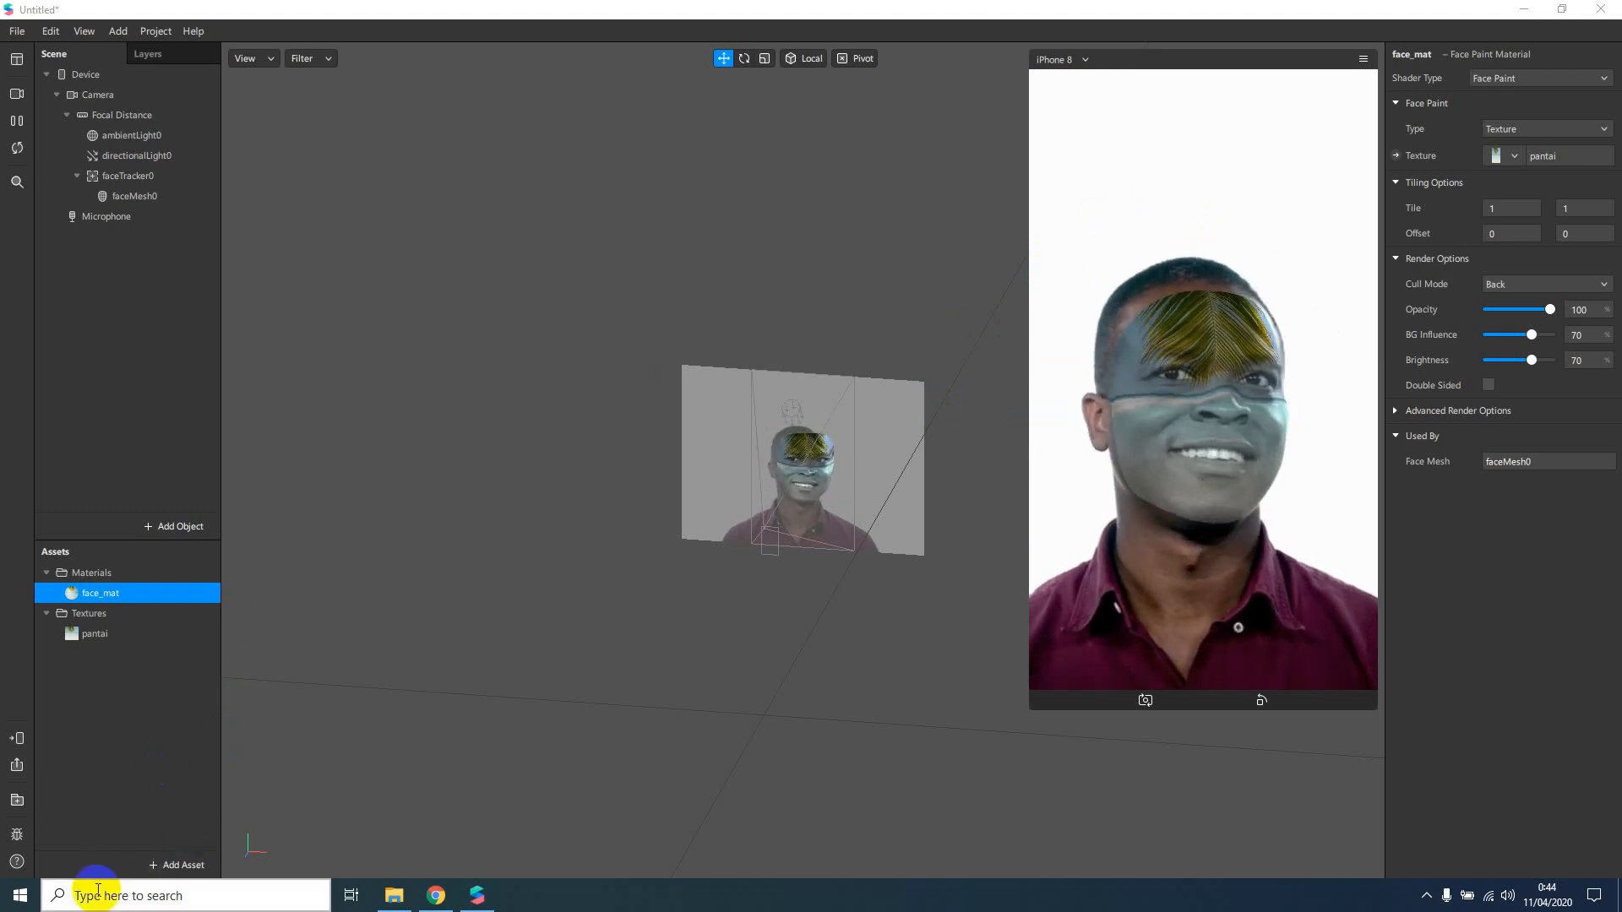
Add an animation sequence asset and rename it "face animat".
{"action": "left_click", "coordinate": [181, 867]}
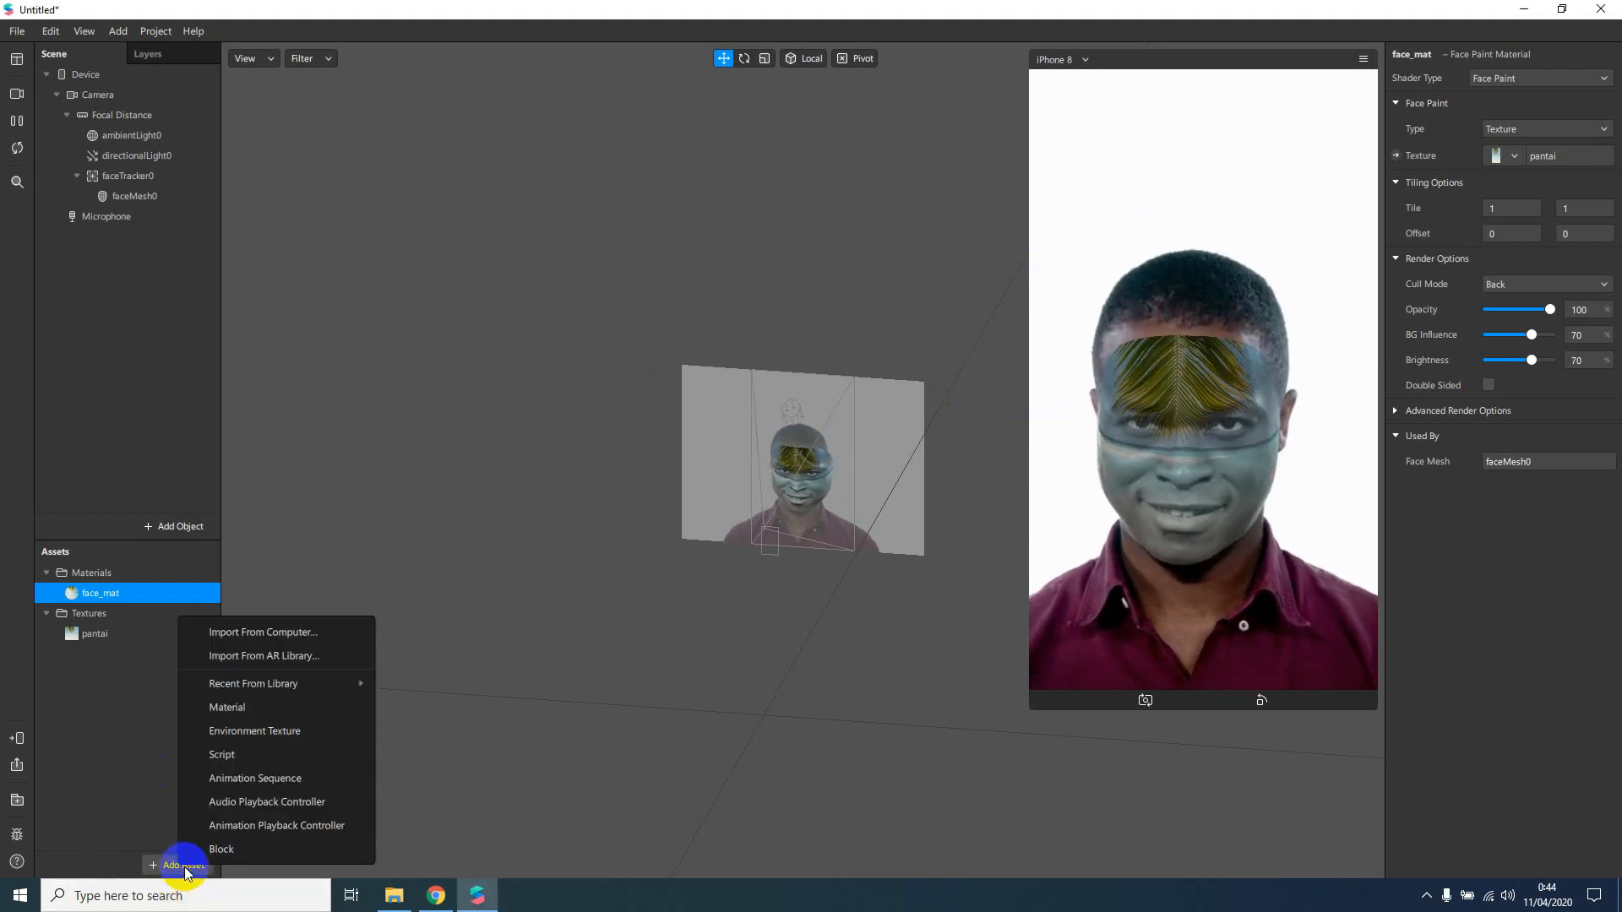
{"action": "left_click", "coordinate": [242, 778]}
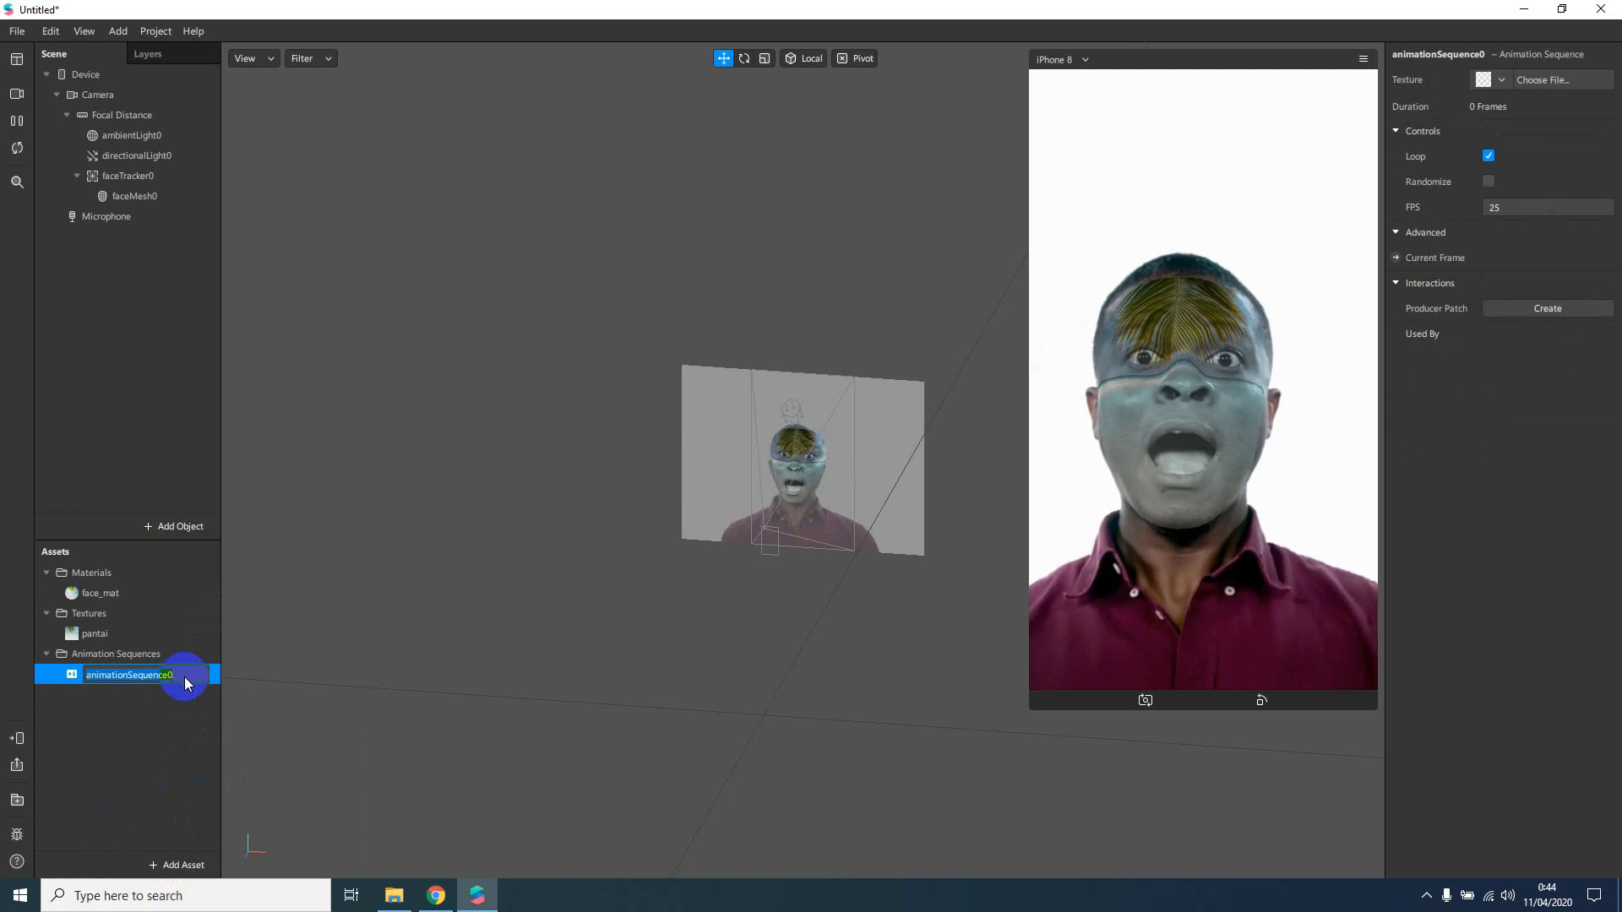
{"action": "key", "text": "BackSpace"}
{"action": "type", "text": "face "}
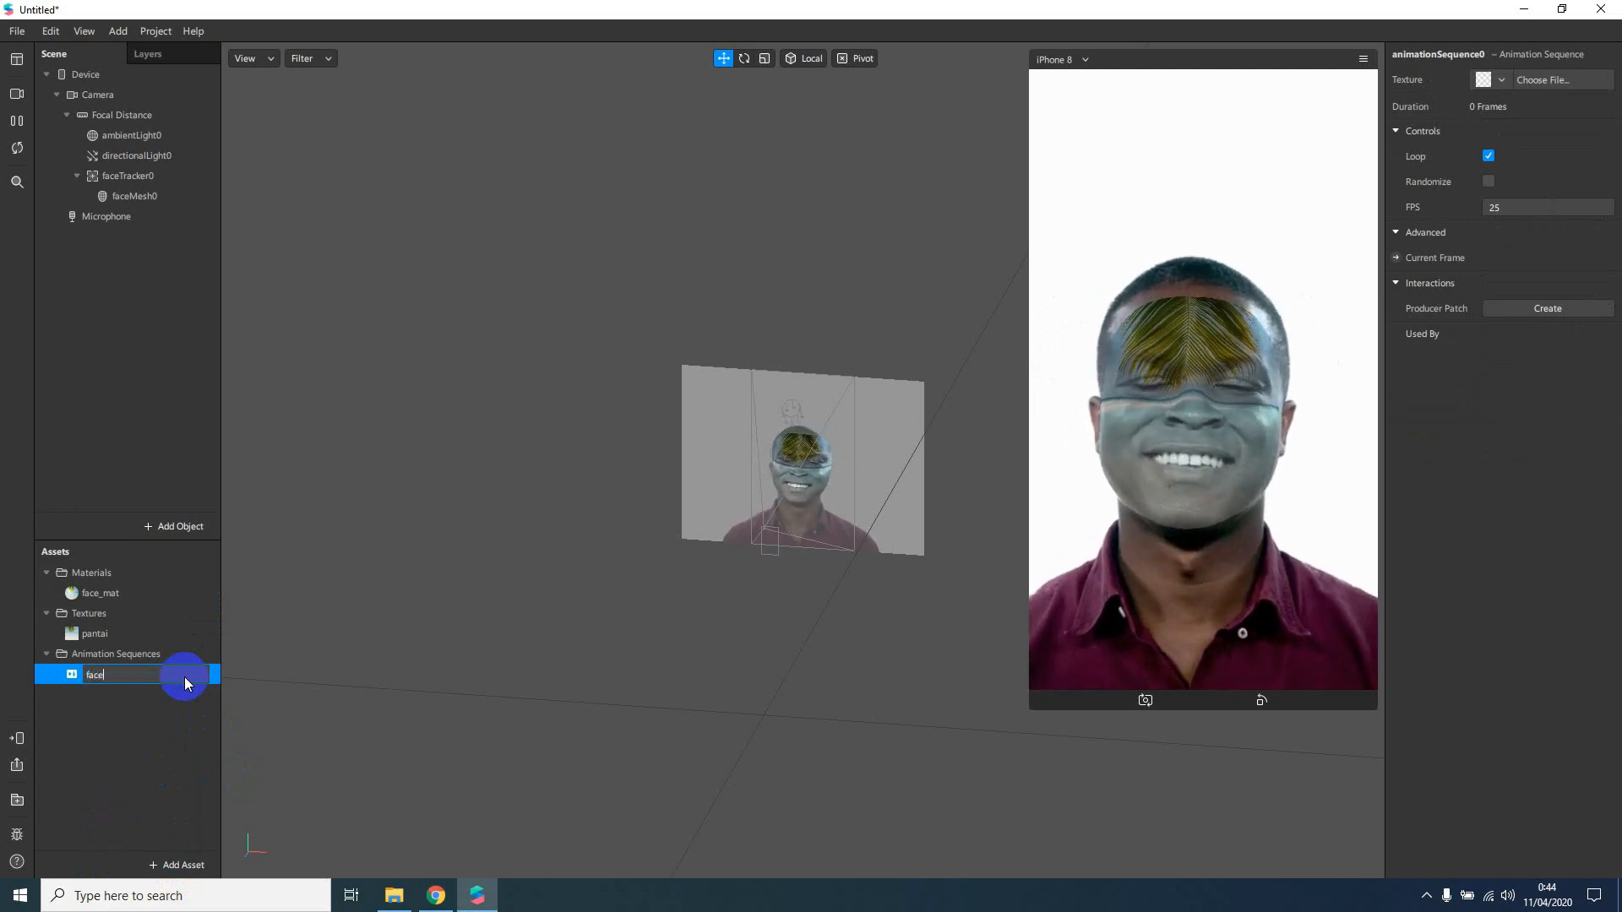
{"action": "type", "text": "animat"}
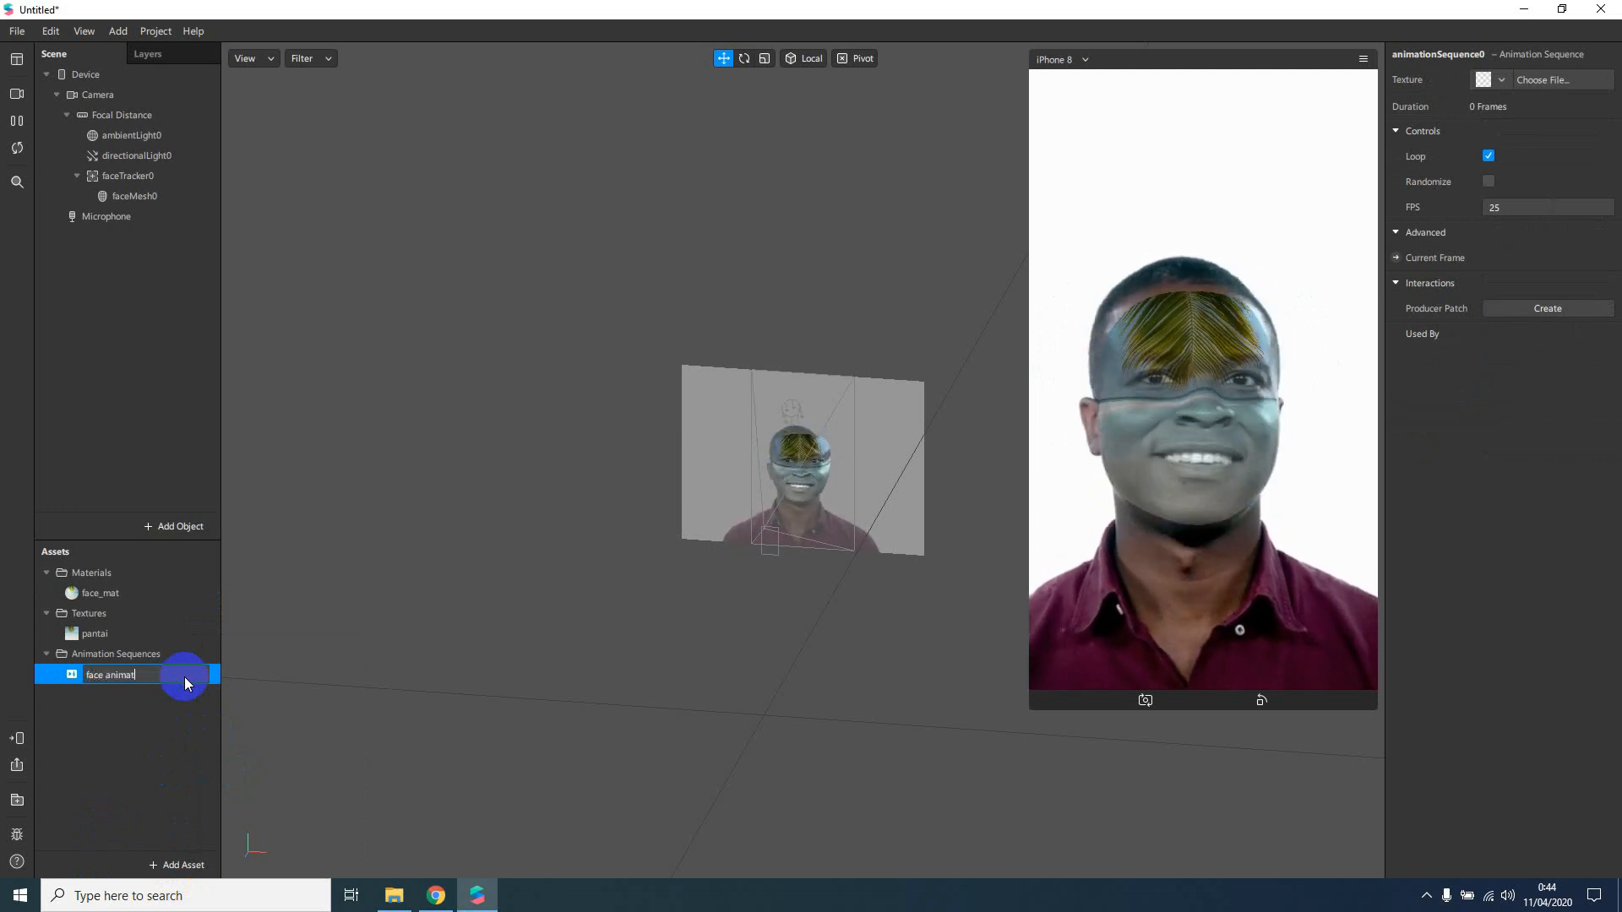
{"action": "key", "text": "Return"}
{"action": "left_click", "coordinate": [175, 667]}
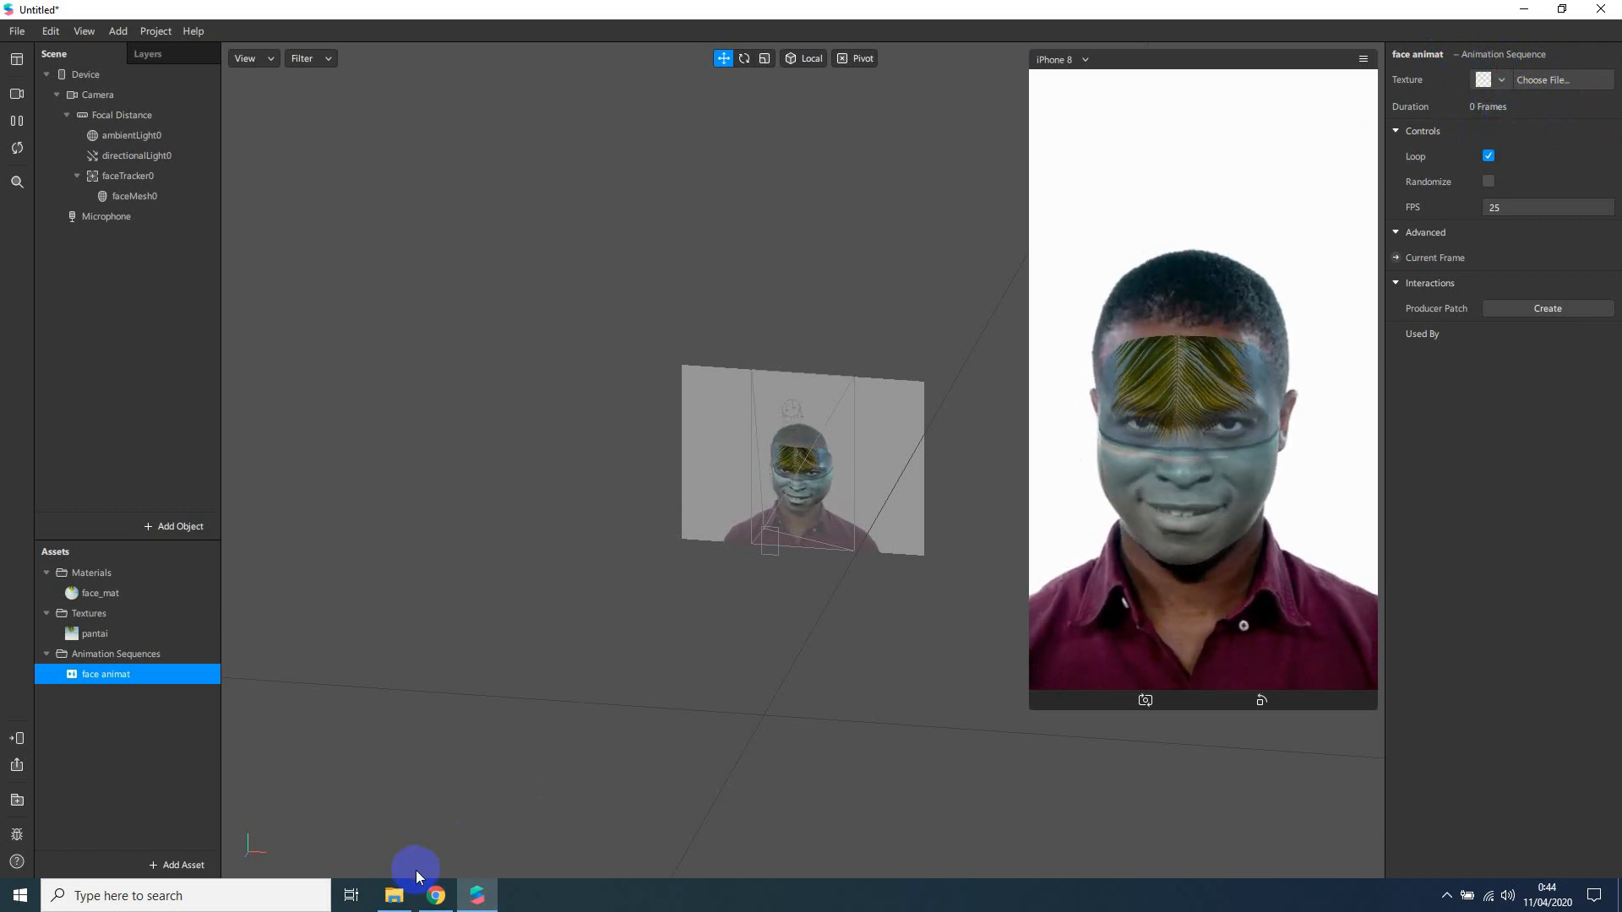
Review the frame images in the ezgif-1-5ee0414a37a0-gif-jpg folder in File Explorer, and return to Spark AR.
{"action": "left_click", "coordinate": [409, 897]}
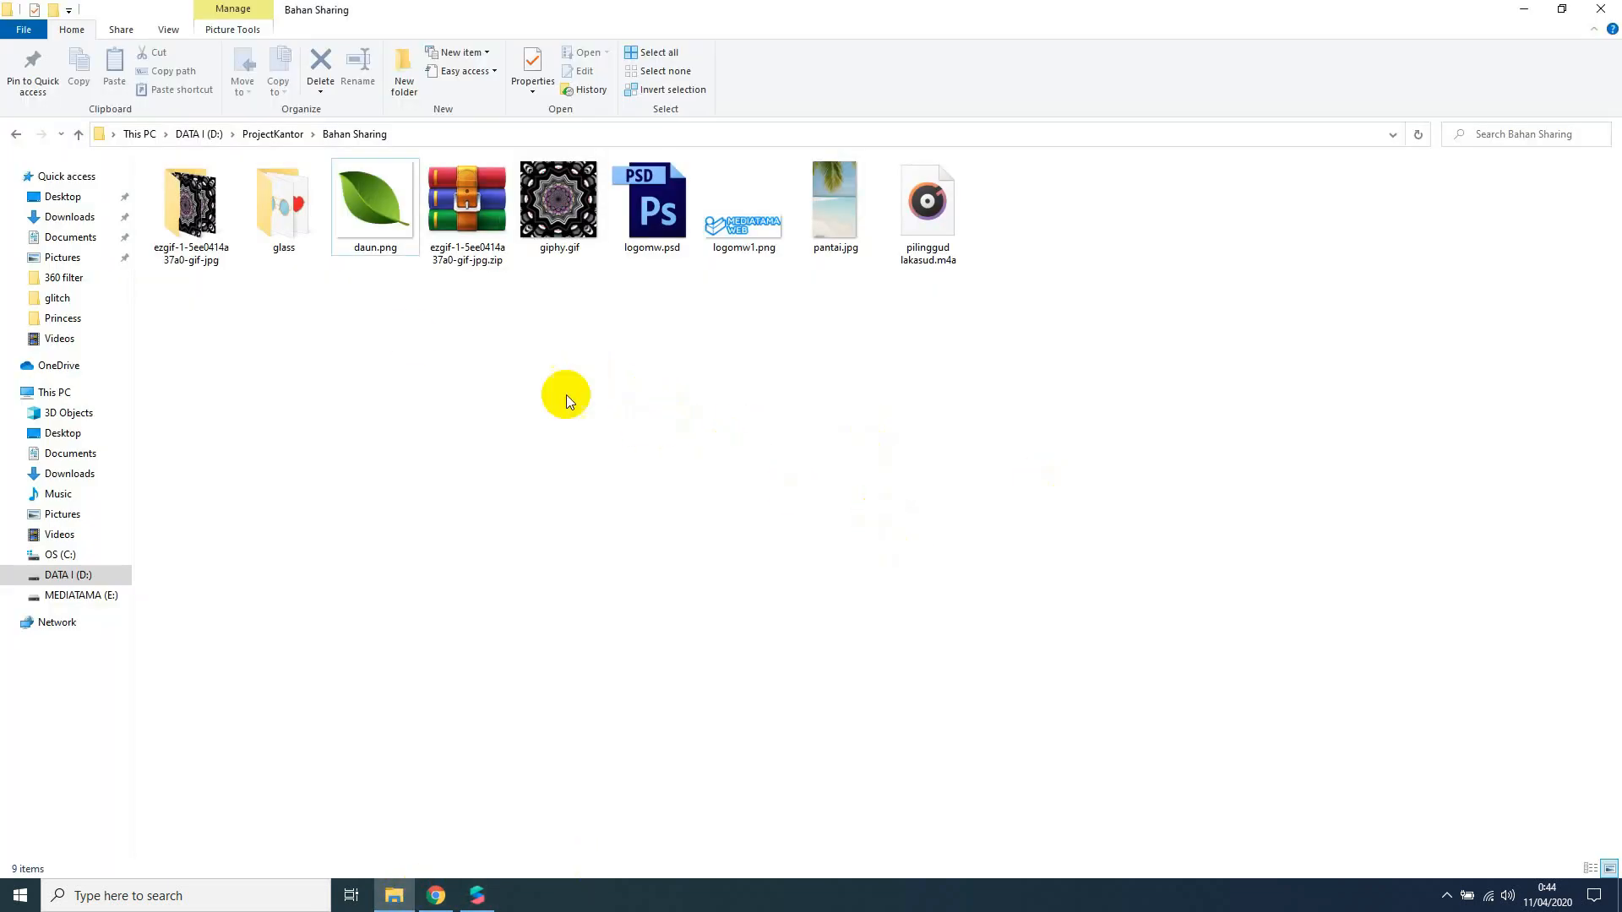
{"action": "double_click", "coordinate": [200, 246]}
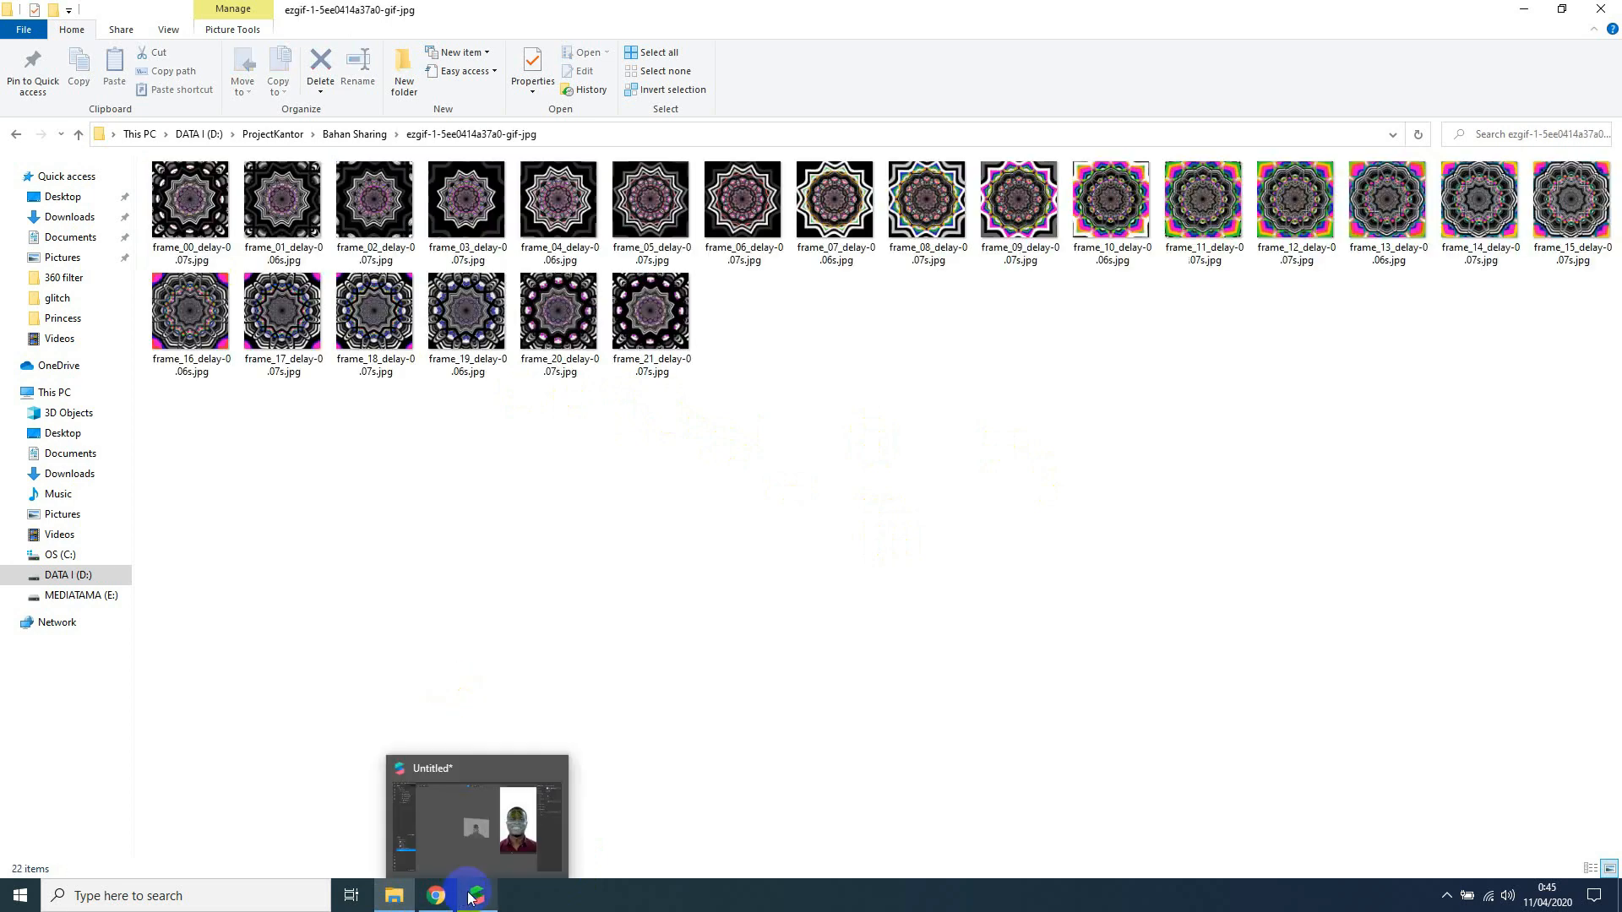
{"action": "left_click", "coordinate": [476, 896]}
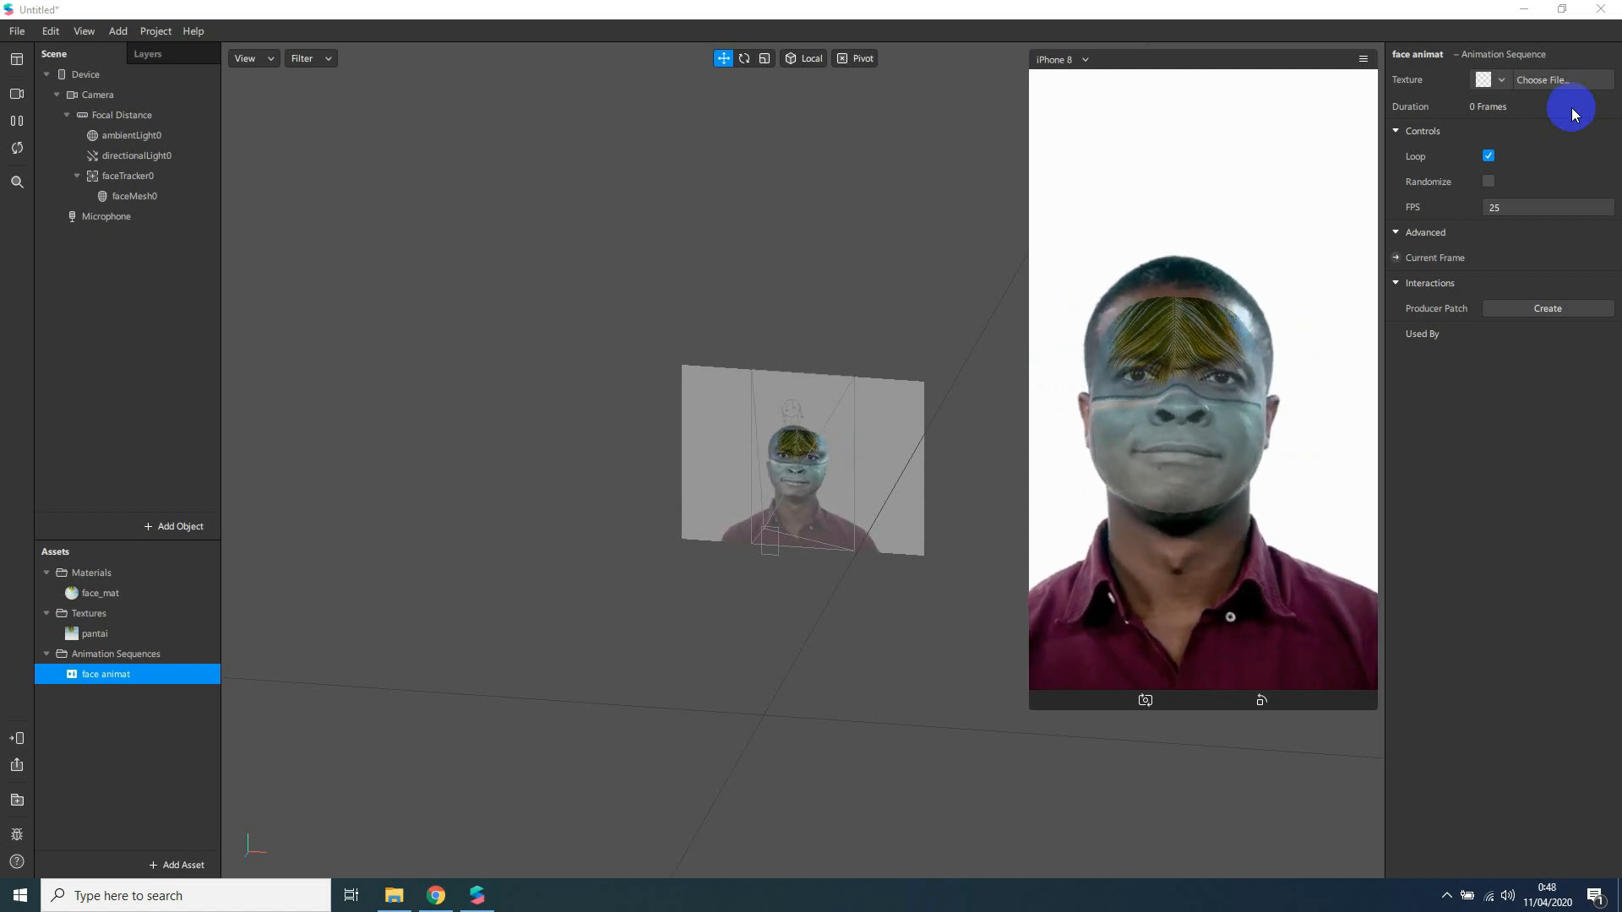
Import the JPG frames 00 through 11 from the ezgif folder as the face animat sequence's texture.
{"action": "left_click", "coordinate": [1541, 78]}
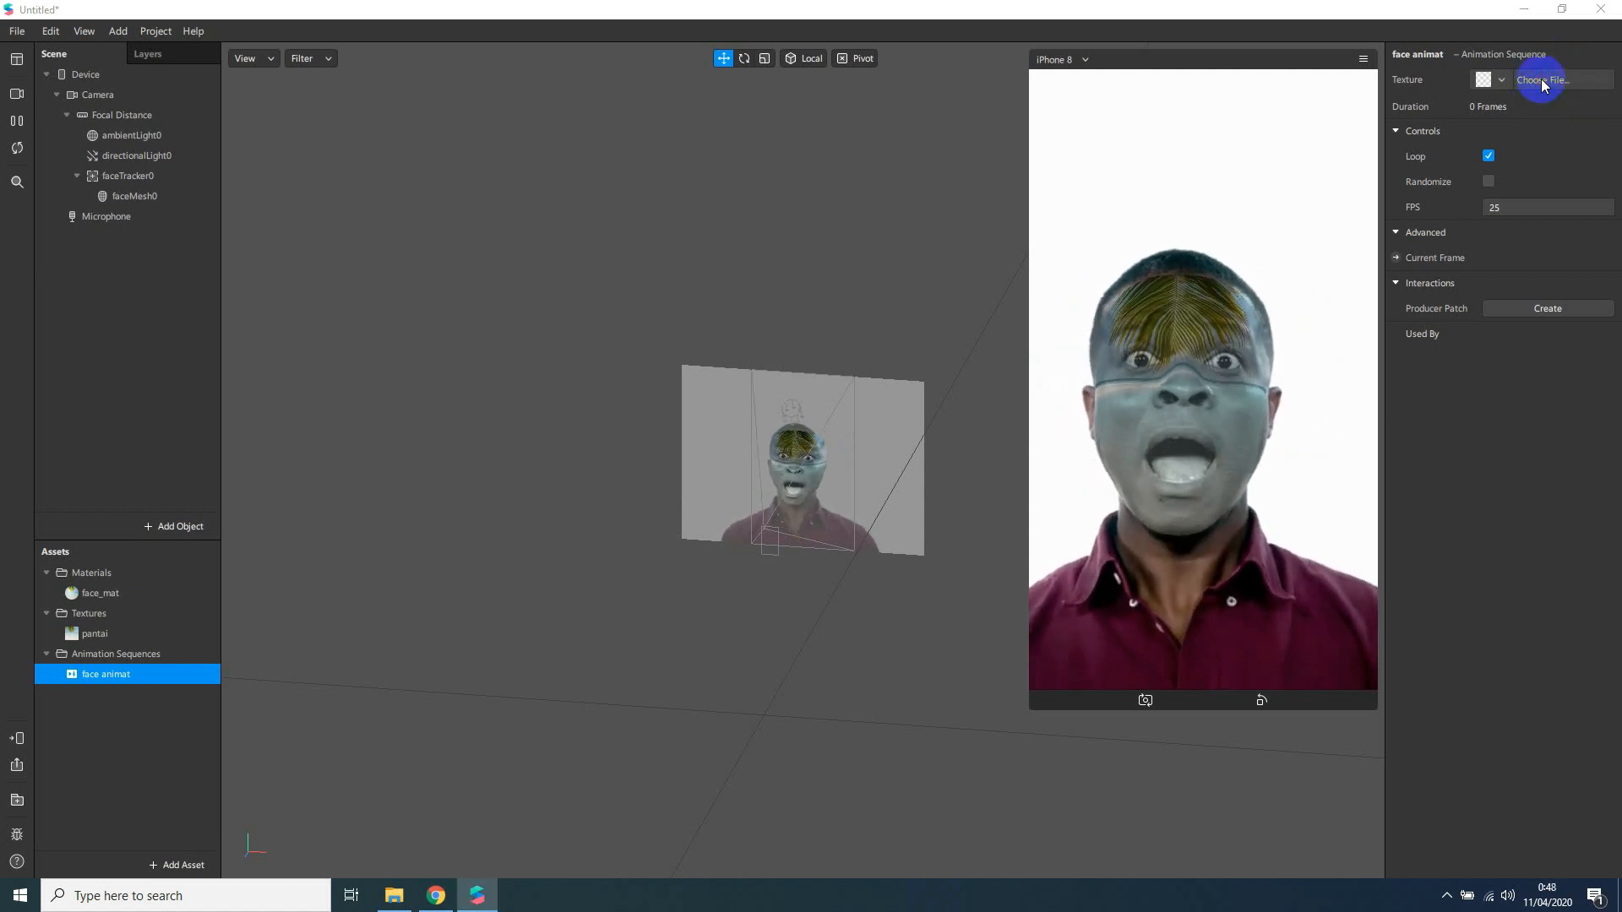
{"action": "left_click", "coordinate": [479, 163]}
{"action": "mouse_move", "coordinate": [750, 163]}
{"action": "left_mouse_down"}
{"action": "mouse_move", "coordinate": [752, 222]}
{"action": "mouse_move", "coordinate": [763, 138]}
{"action": "left_mouse_up"}
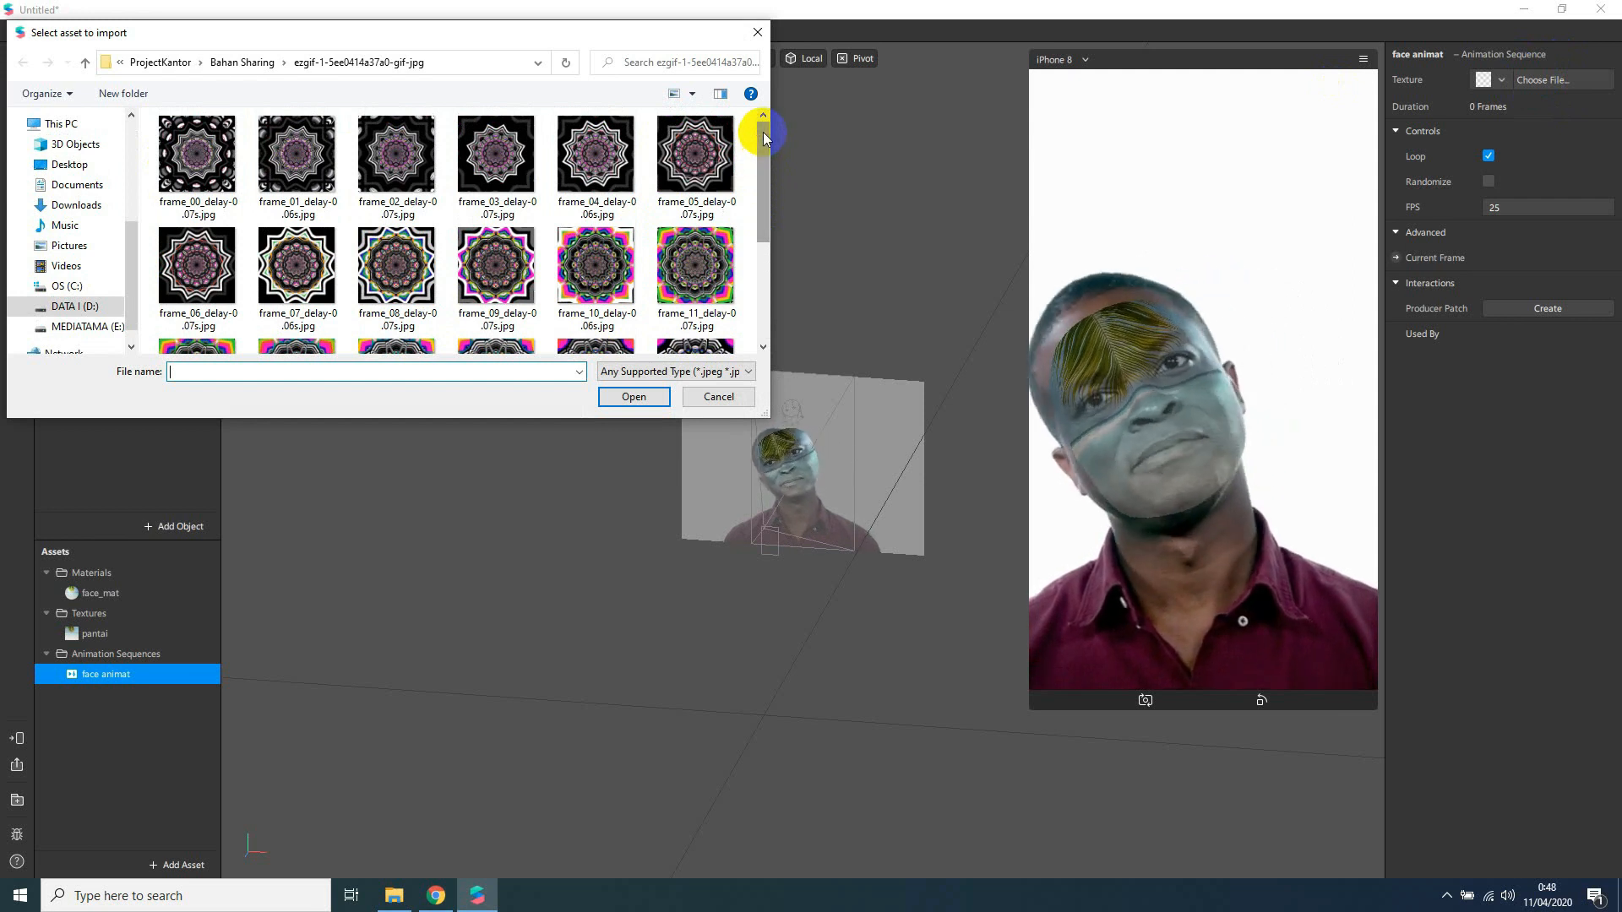
{"action": "left_click", "coordinate": [192, 165]}
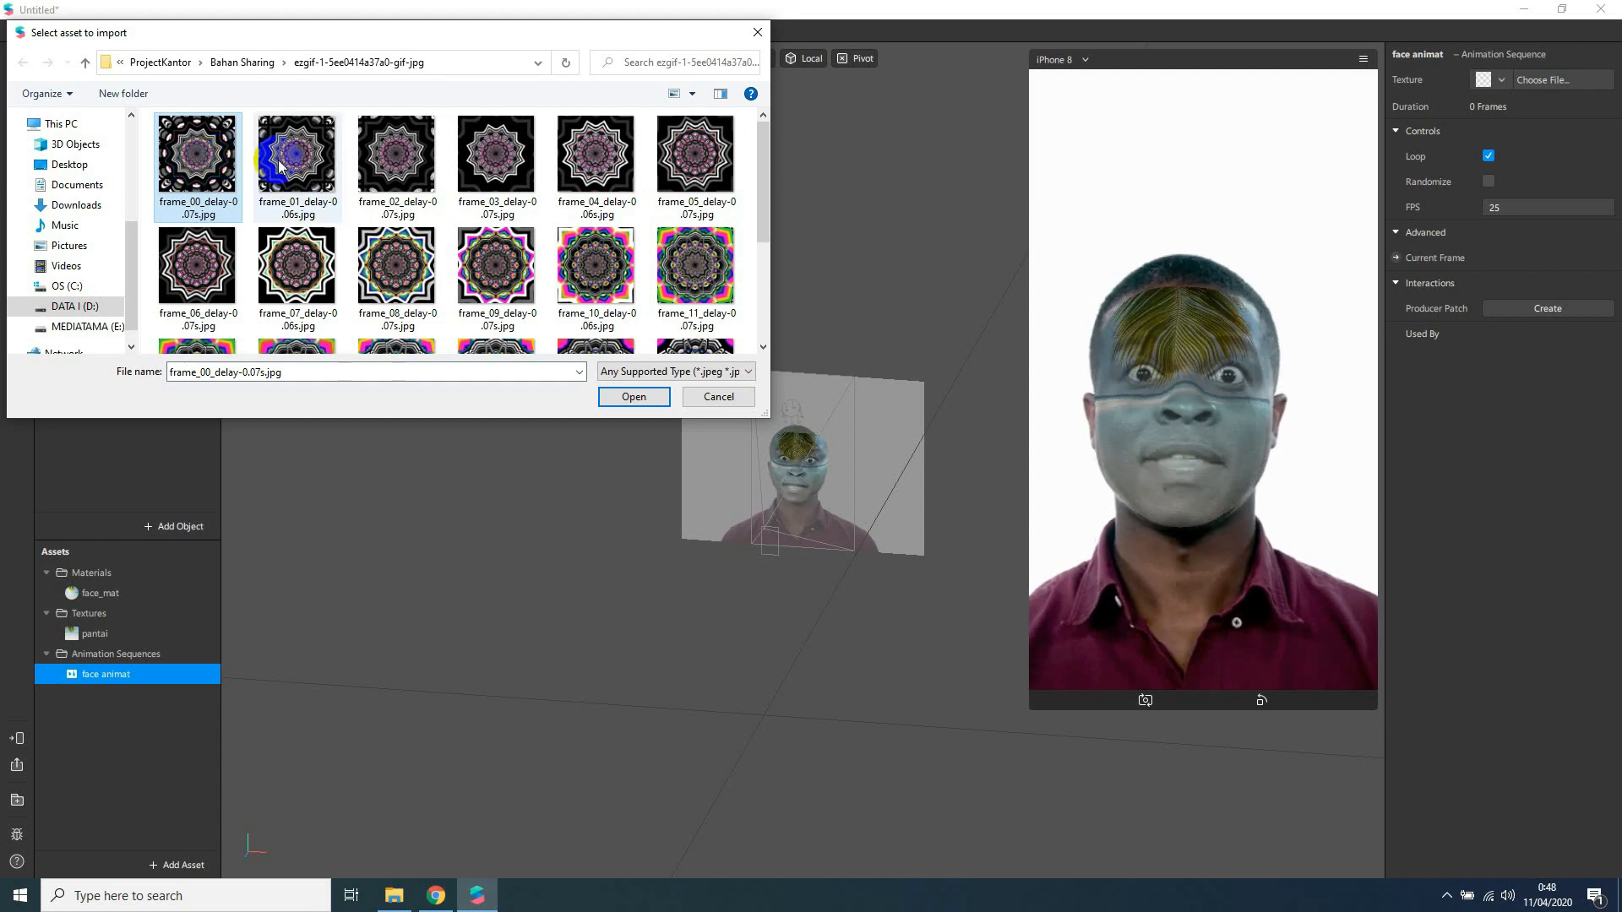
{"action": "left_click", "coordinate": [691, 159], "text": "shift"}
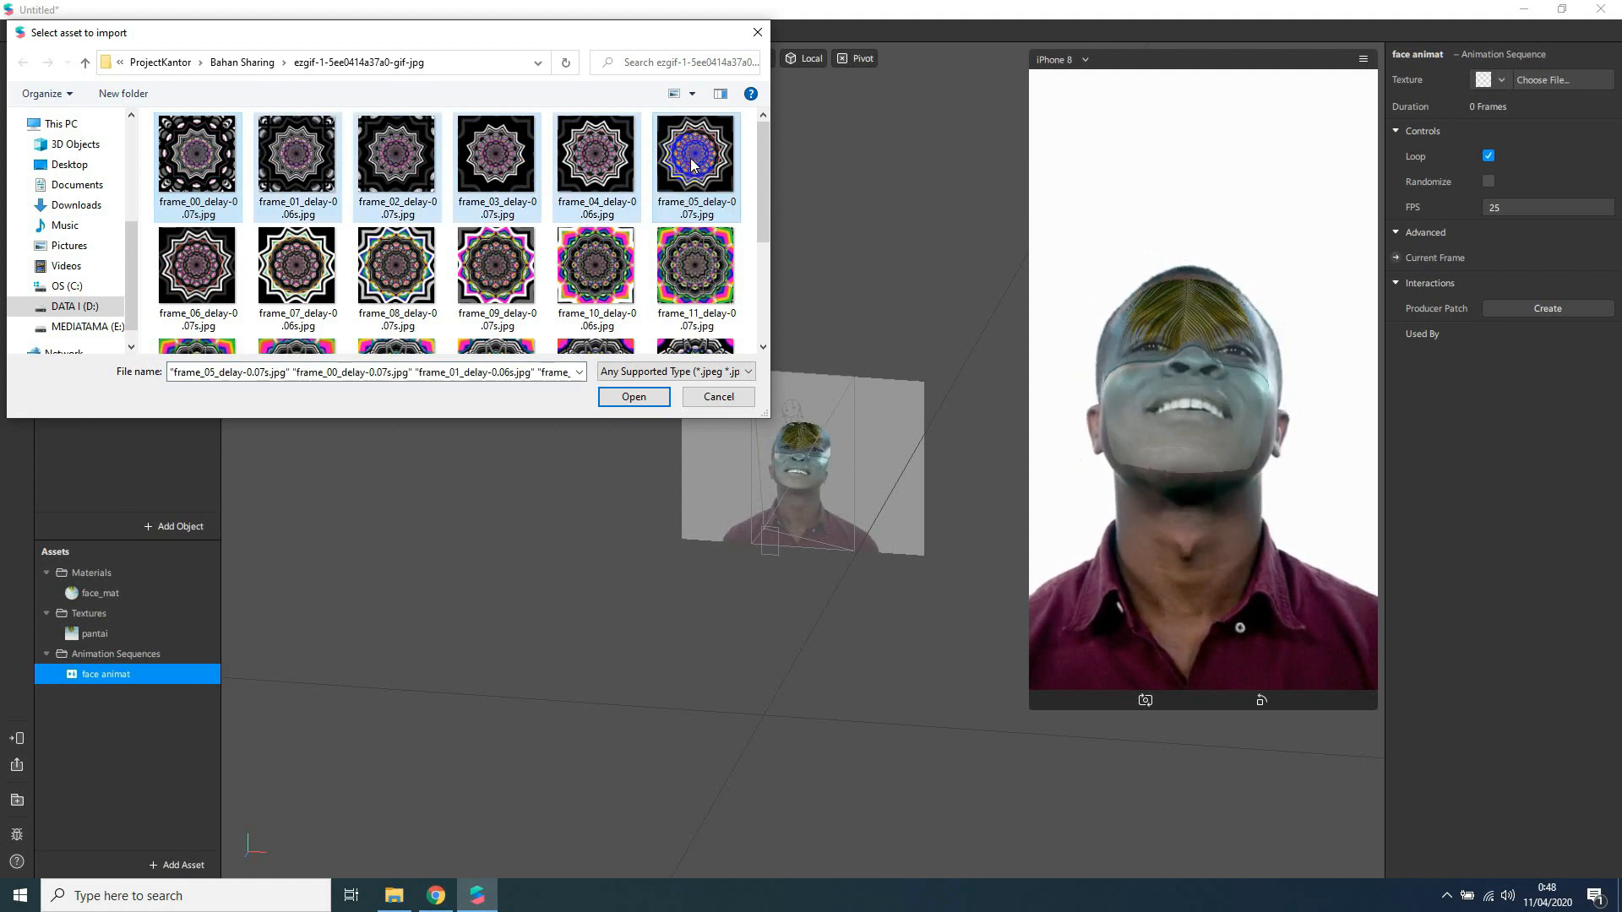
{"action": "left_click", "coordinate": [693, 241], "text": "shift"}
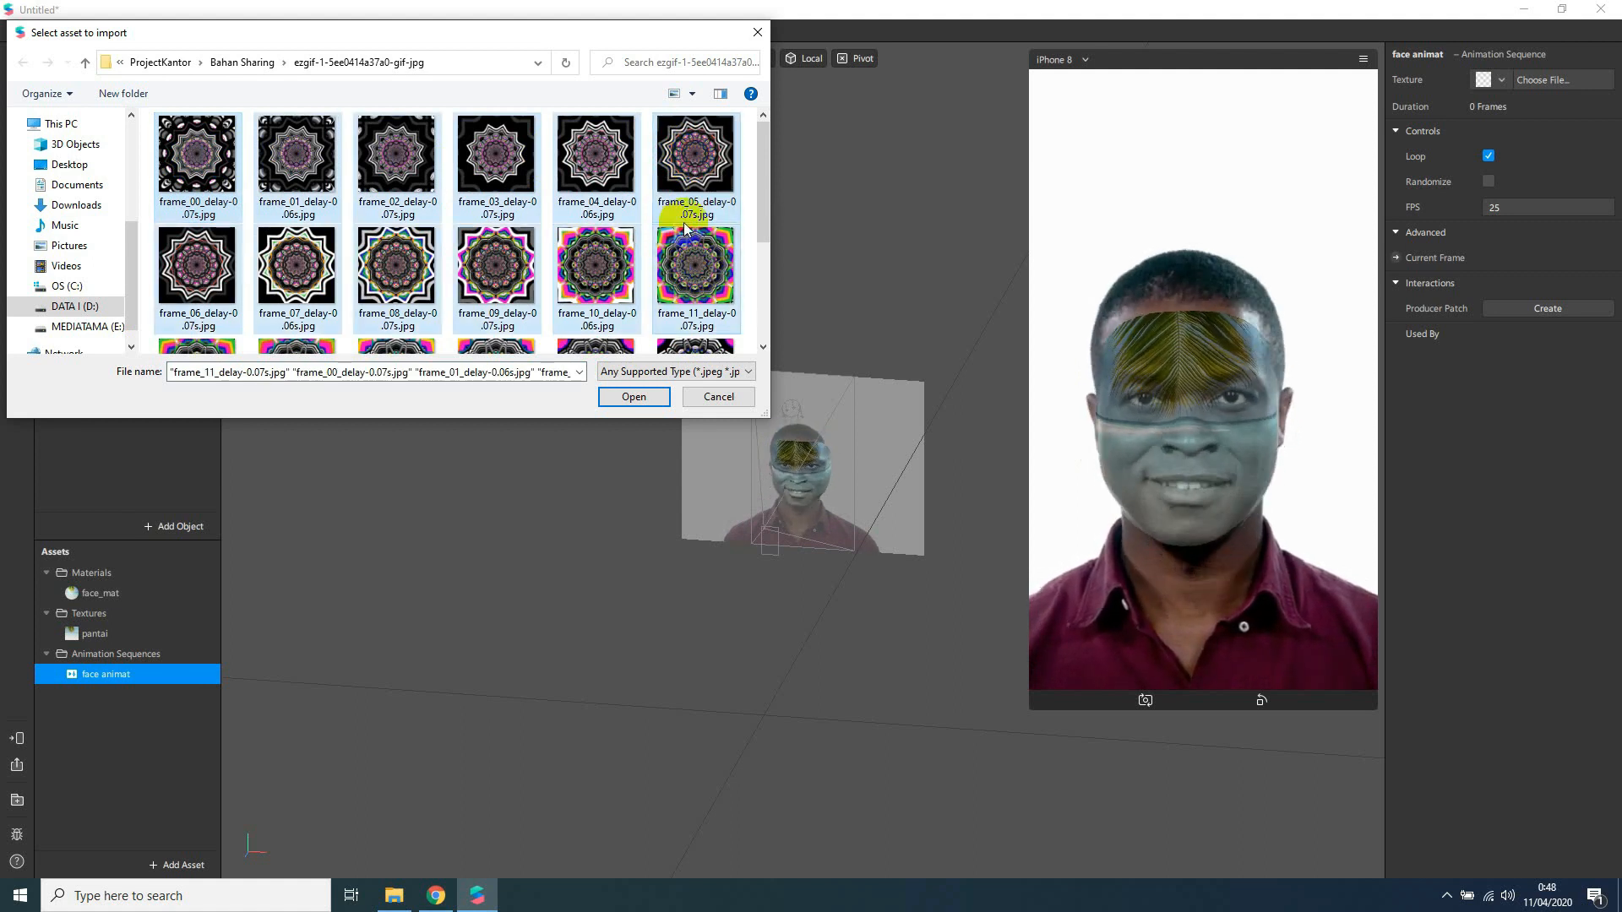
{"action": "left_click", "coordinate": [639, 399]}
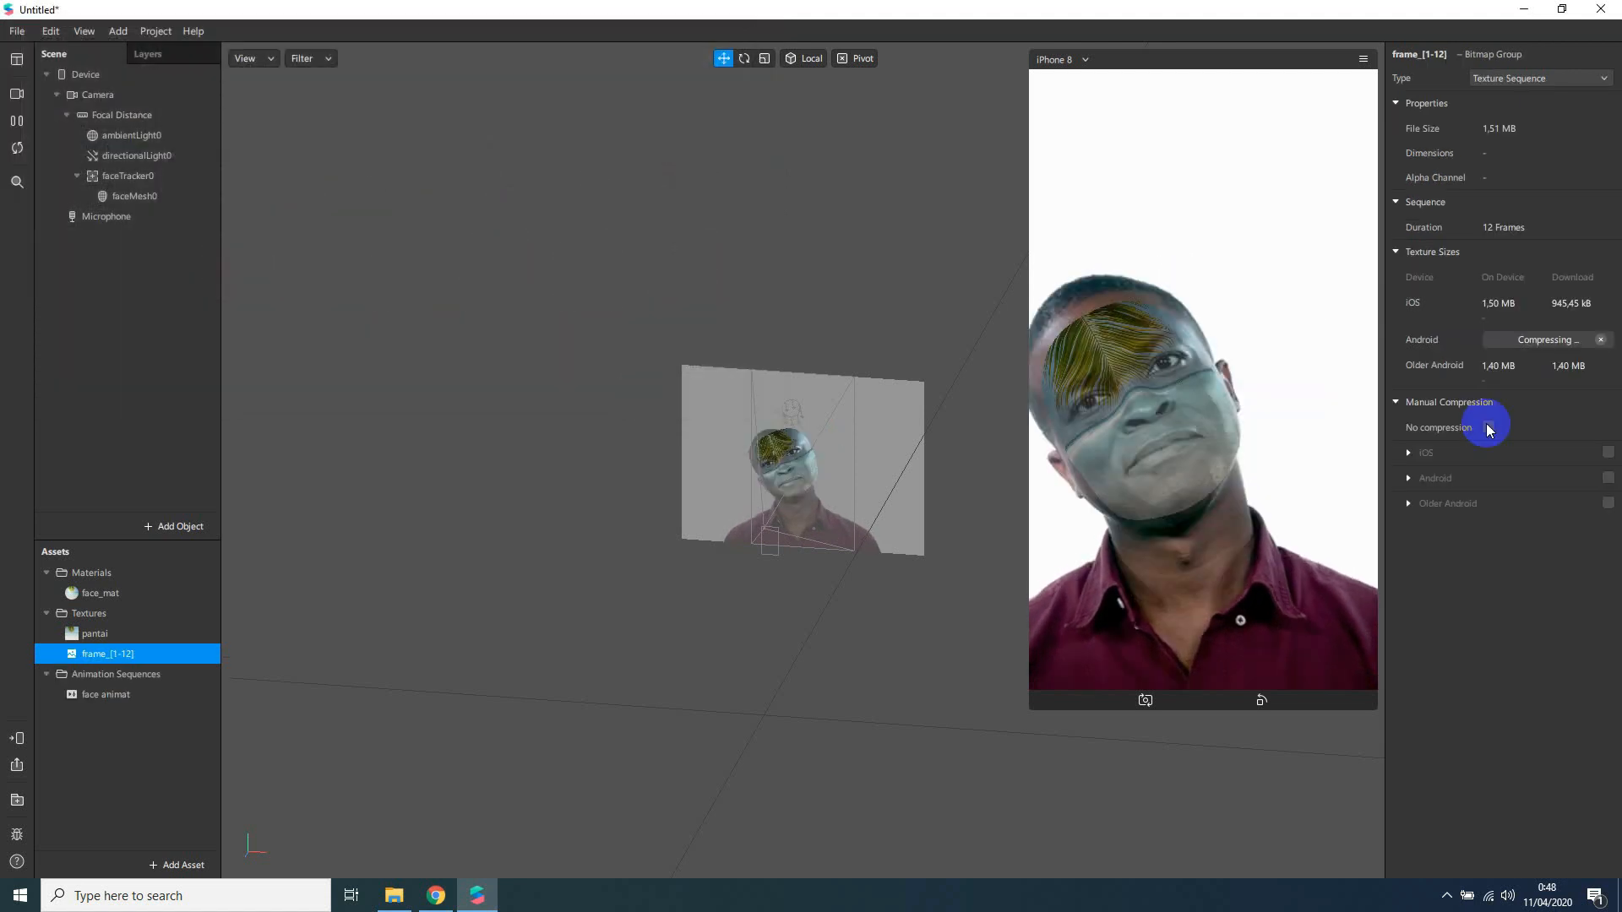
Try the face animat sequence as the face_mat texture and lower the material's opacity.
{"action": "left_click", "coordinate": [100, 593]}
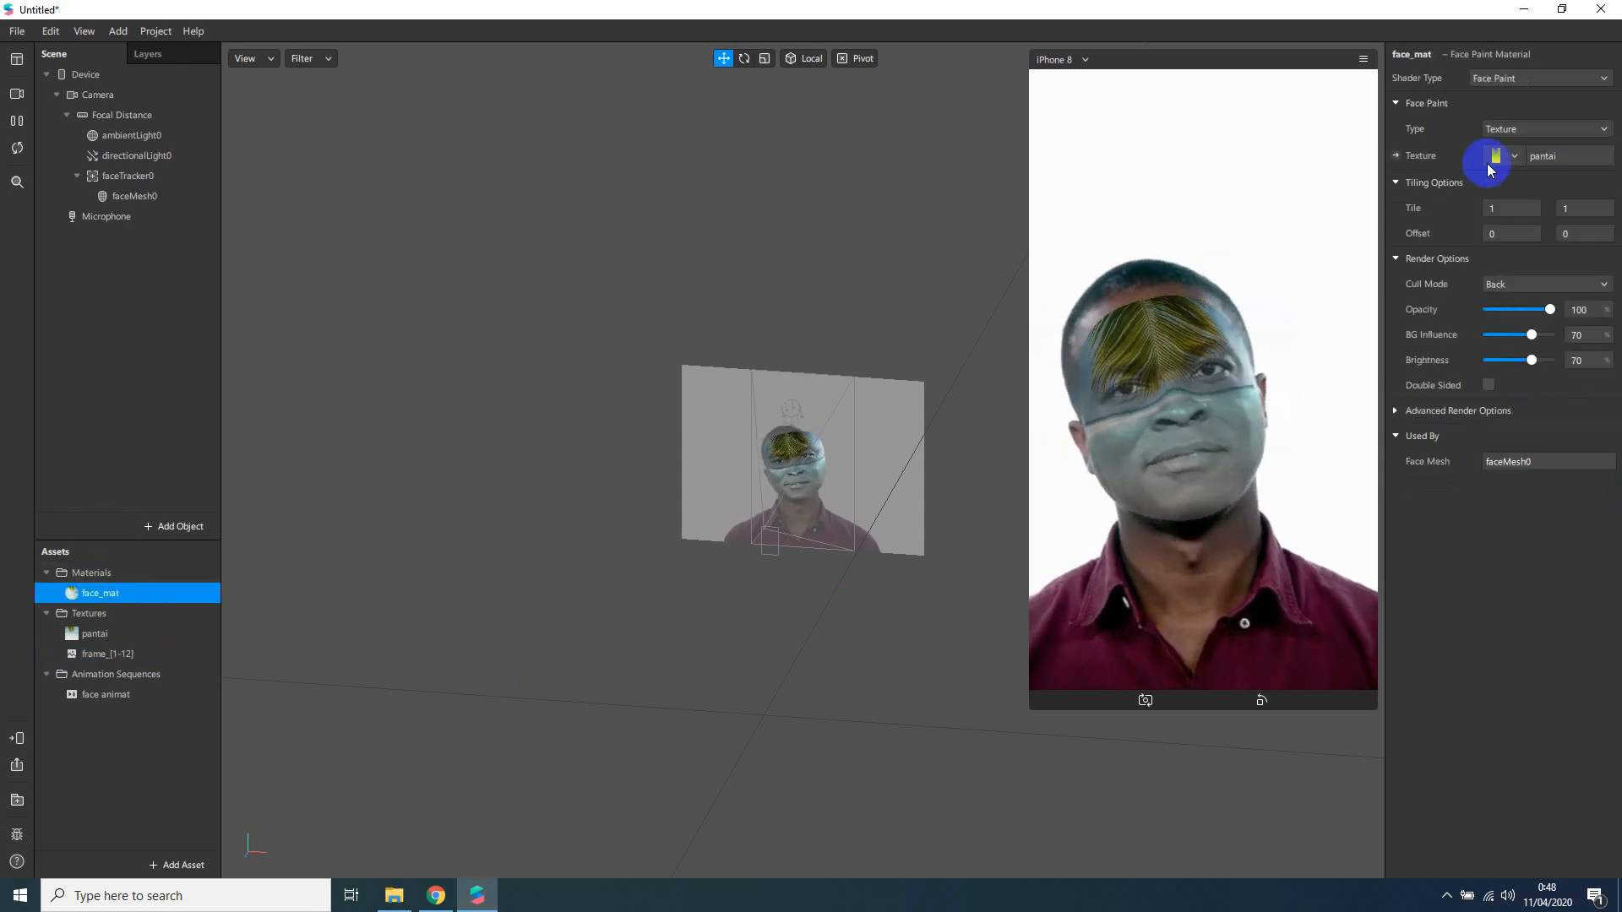
{"action": "left_click", "coordinate": [1517, 157]}
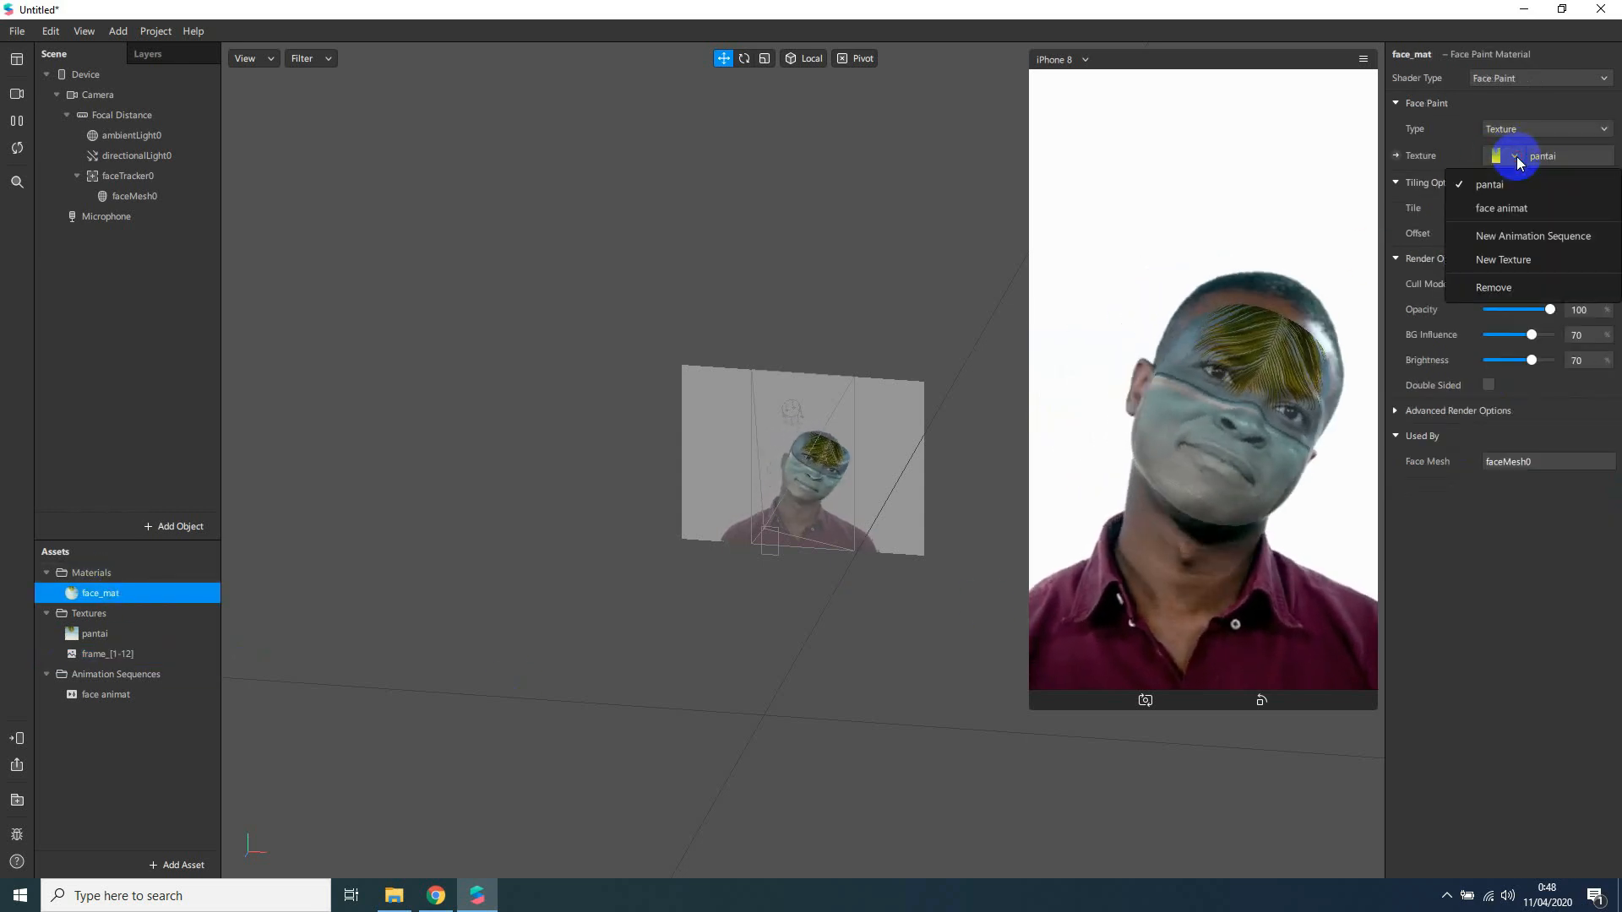
{"action": "left_click", "coordinate": [1518, 209]}
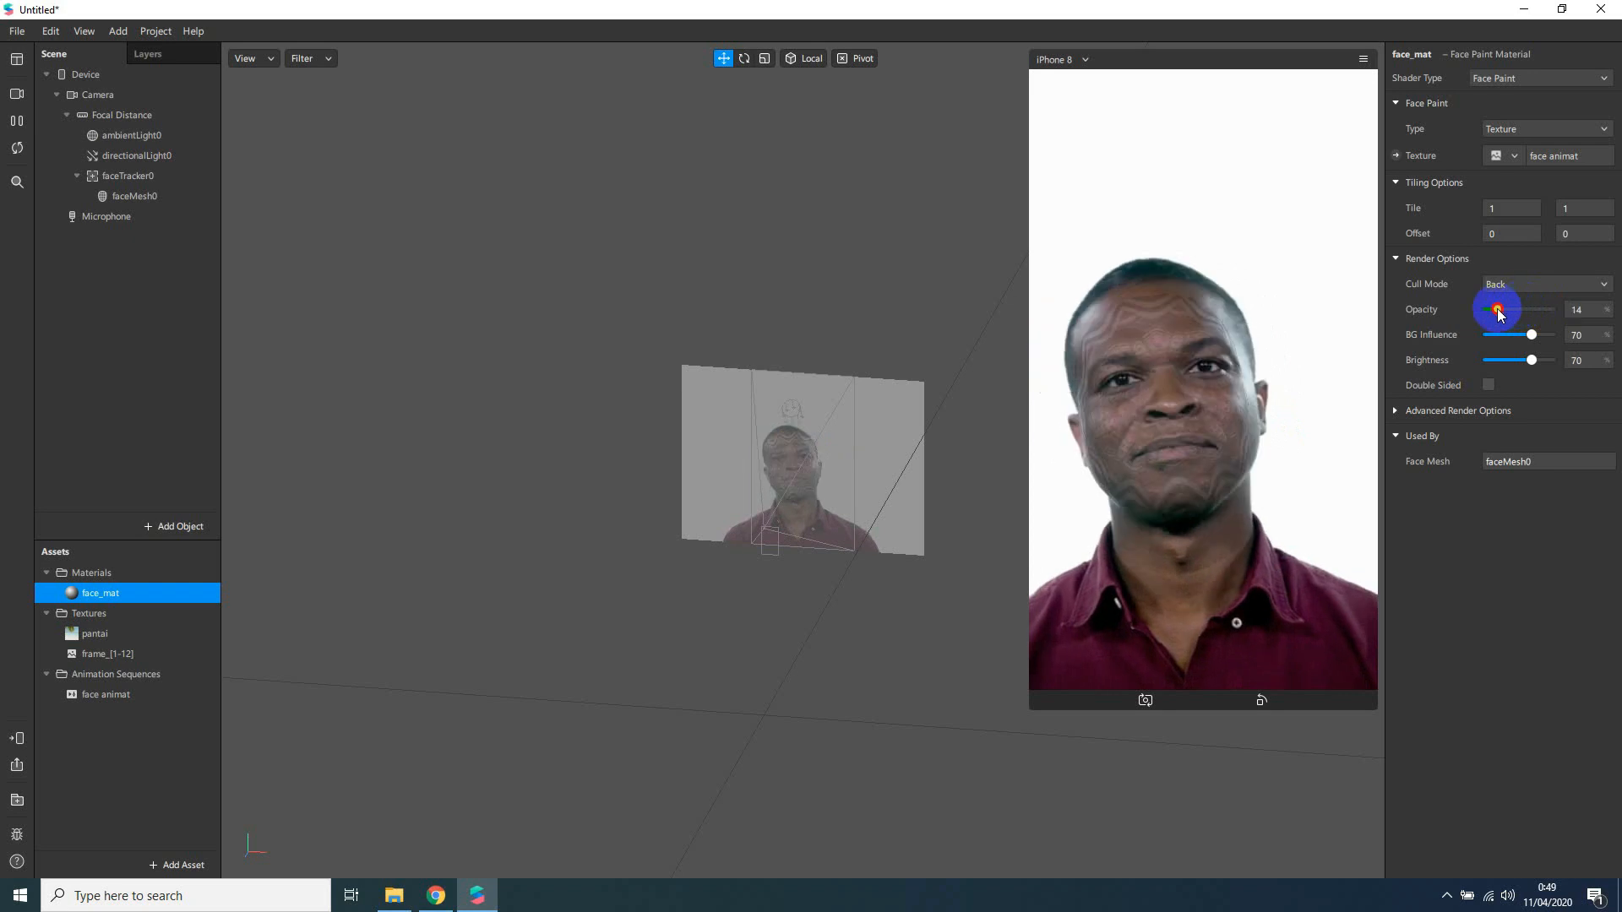
{"action": "mouse_move", "coordinate": [1536, 315]}
{"action": "left_mouse_down"}
{"action": "mouse_move", "coordinate": [1577, 313]}
{"action": "mouse_move", "coordinate": [1499, 336]}
{"action": "left_mouse_up"}
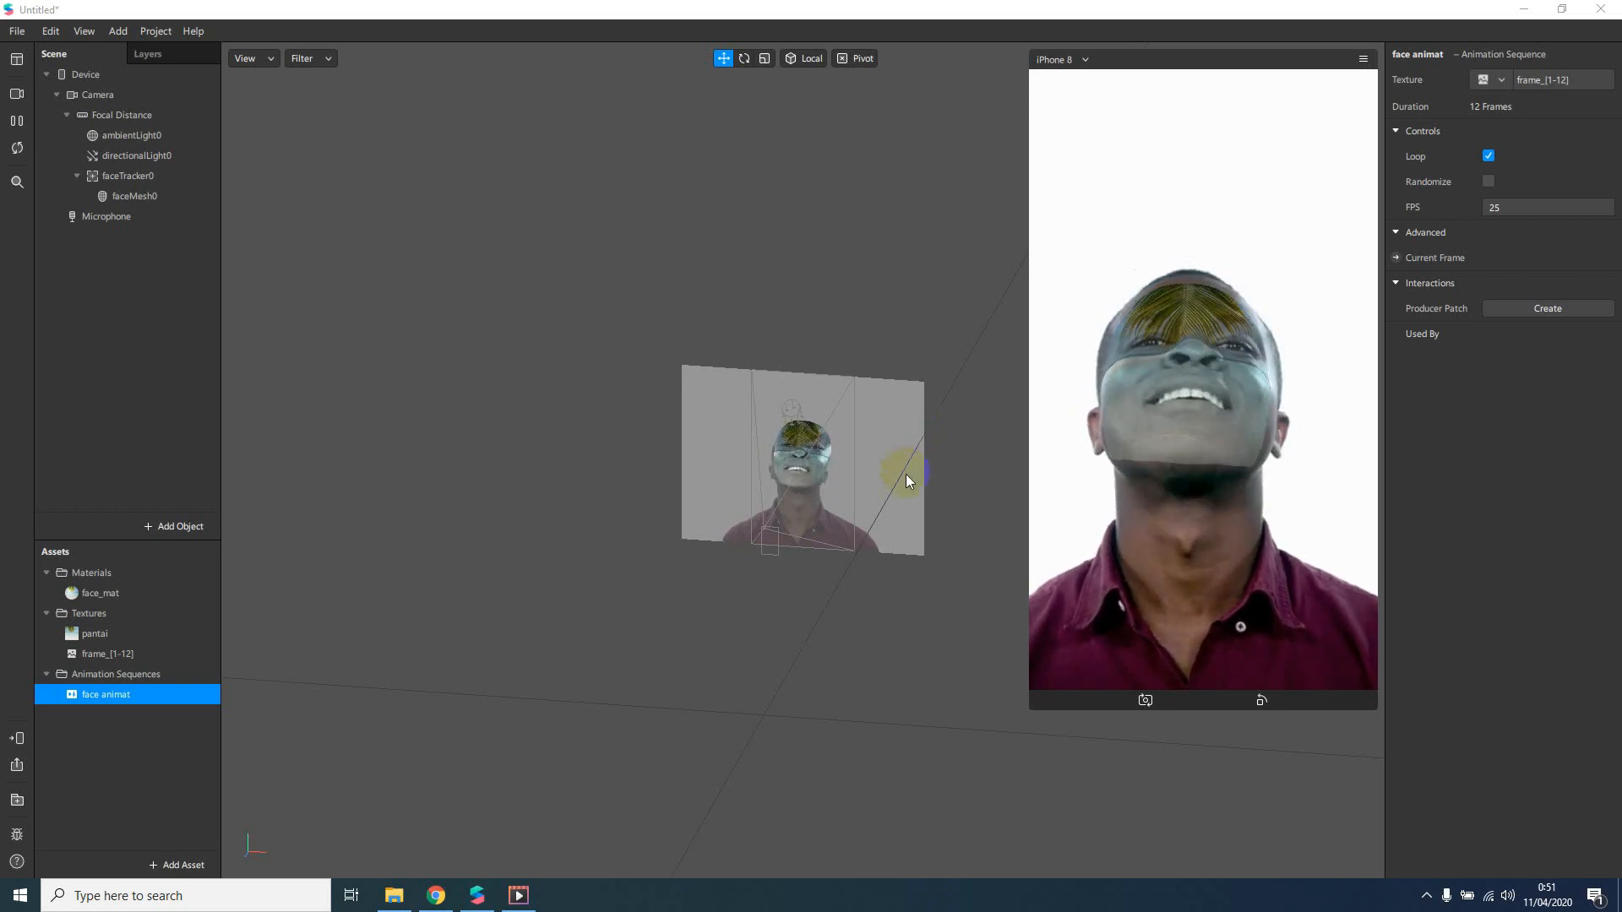
Check the frame_[1-12] texture's properties, and set the face_mat material's texture to face animat.
{"action": "left_click", "coordinate": [126, 653]}
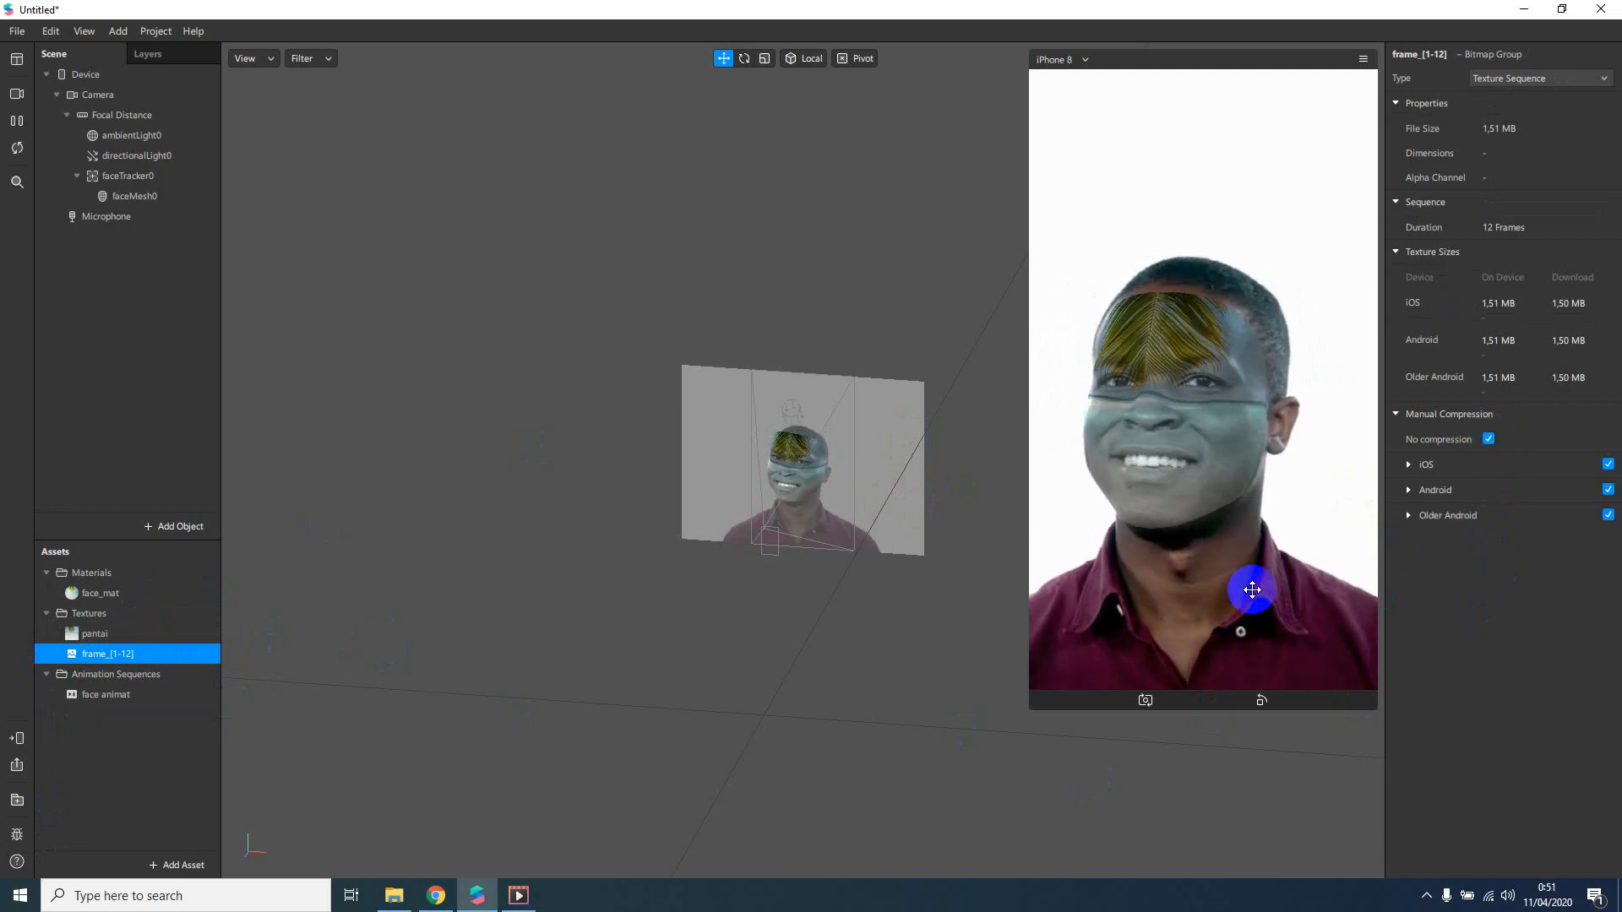
{"action": "left_click", "coordinate": [132, 593]}
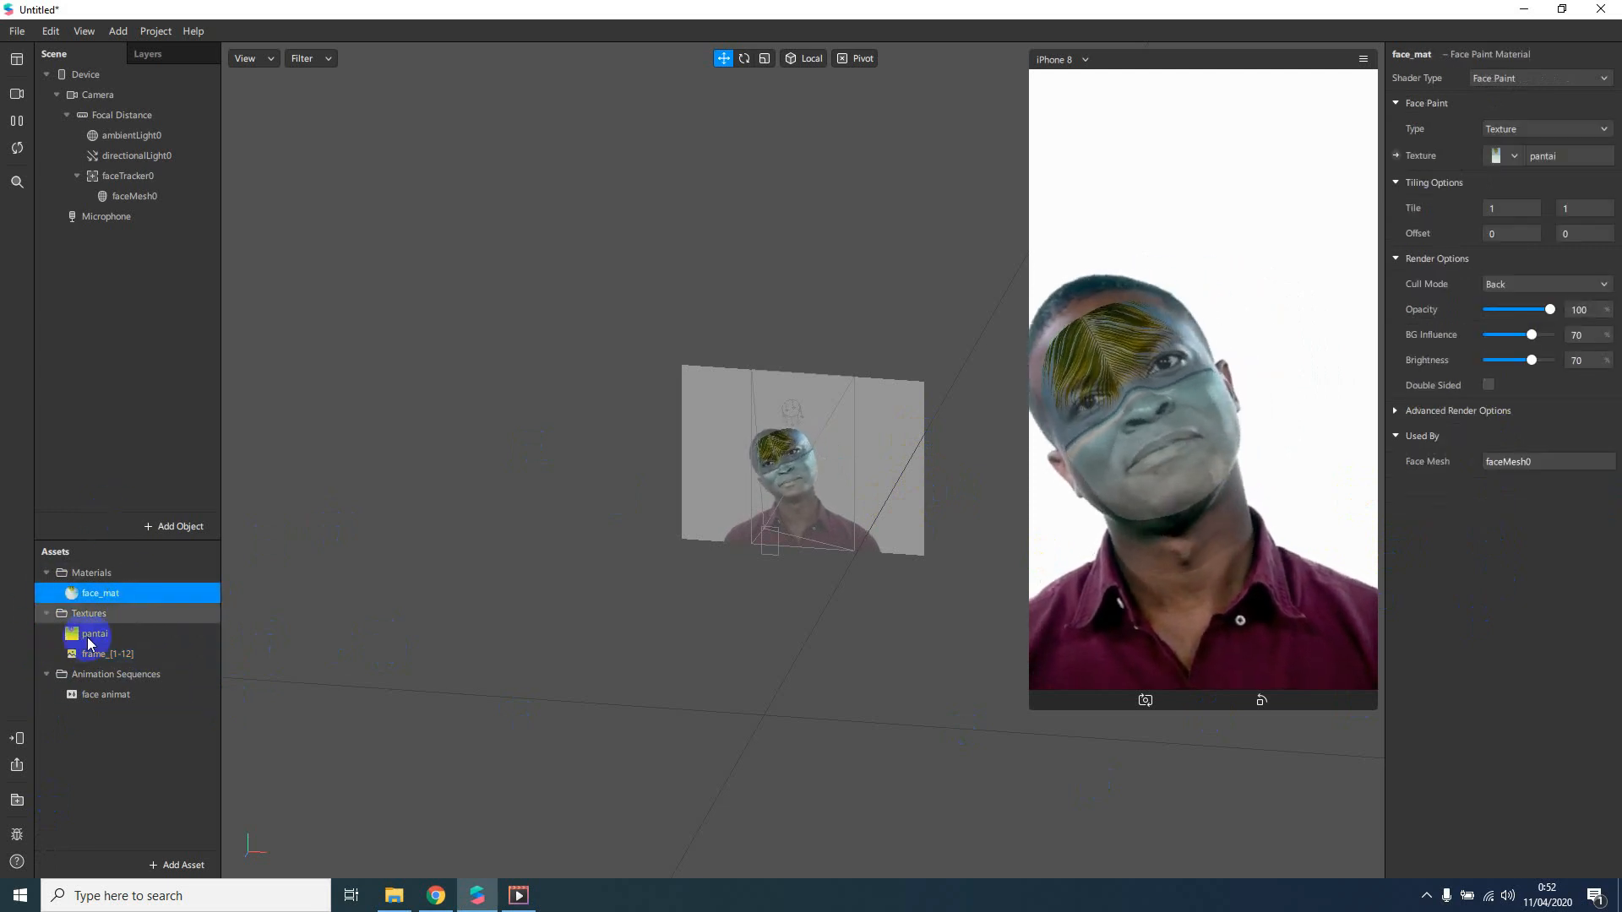
{"action": "left_click", "coordinate": [1515, 158]}
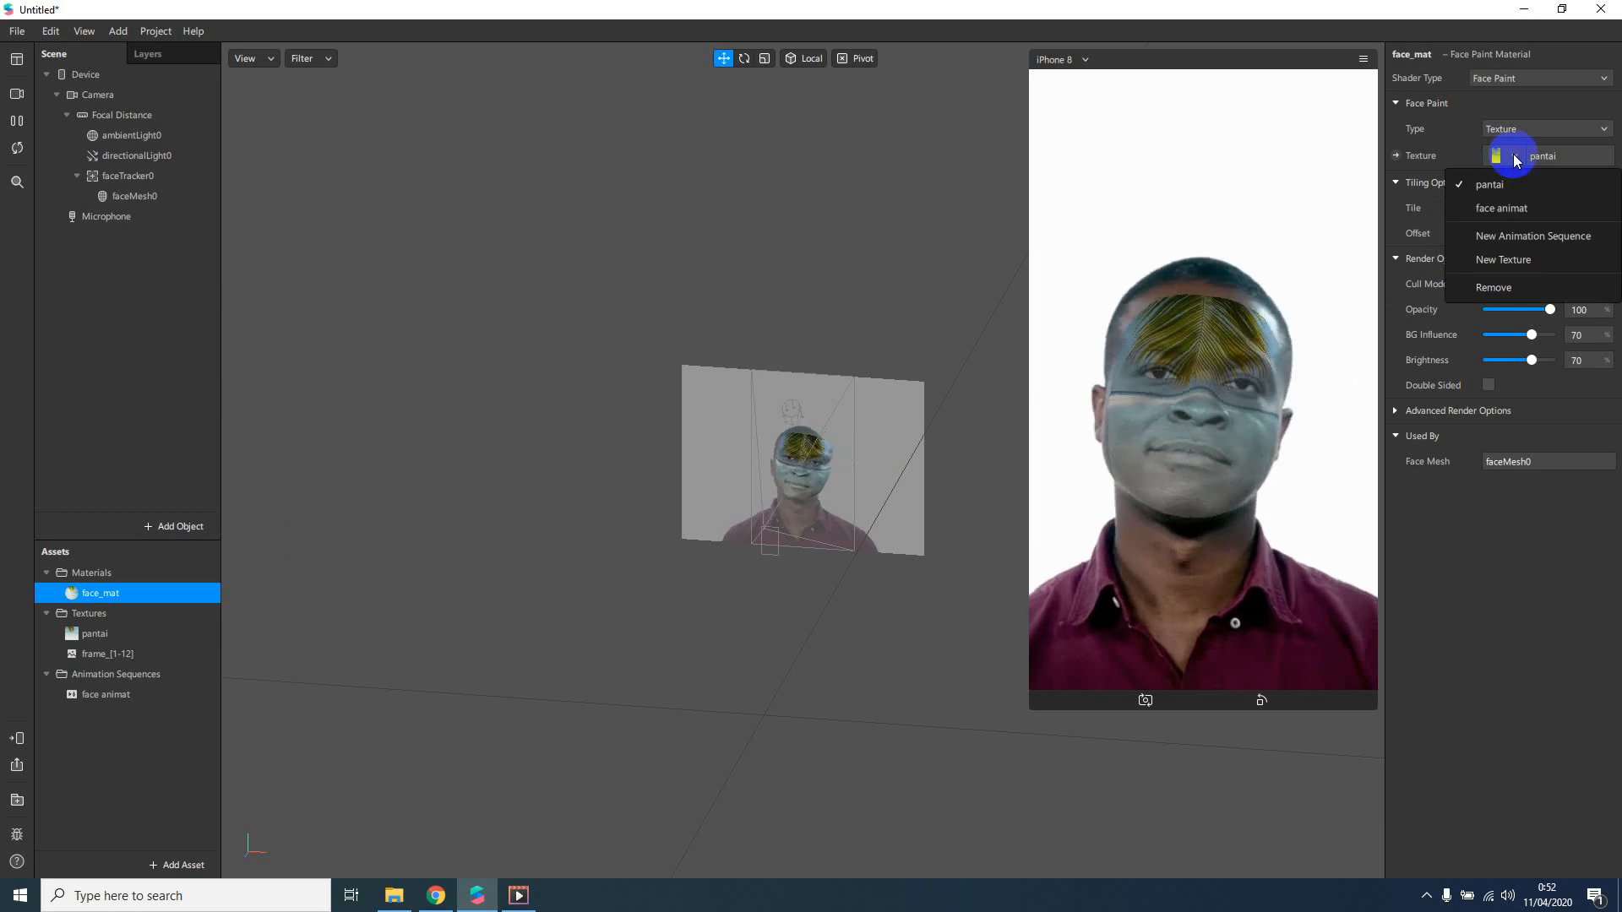
{"action": "left_click", "coordinate": [1508, 210]}
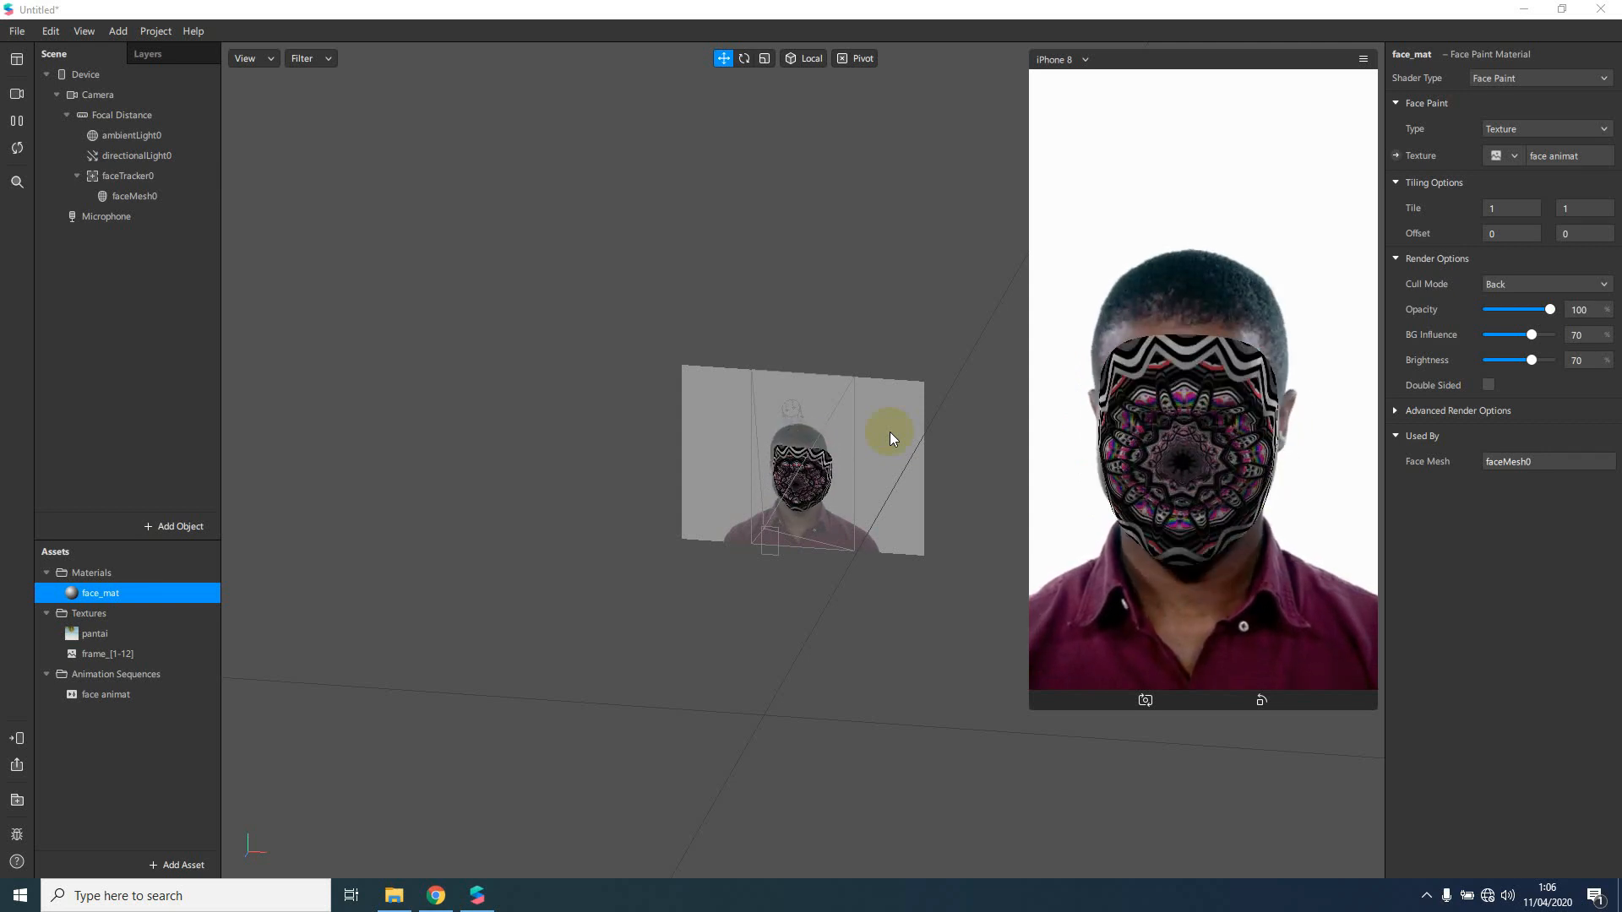
{"action": "left_click_drag", "start_coordinate": [890, 433], "coordinate": [1000, 337]}
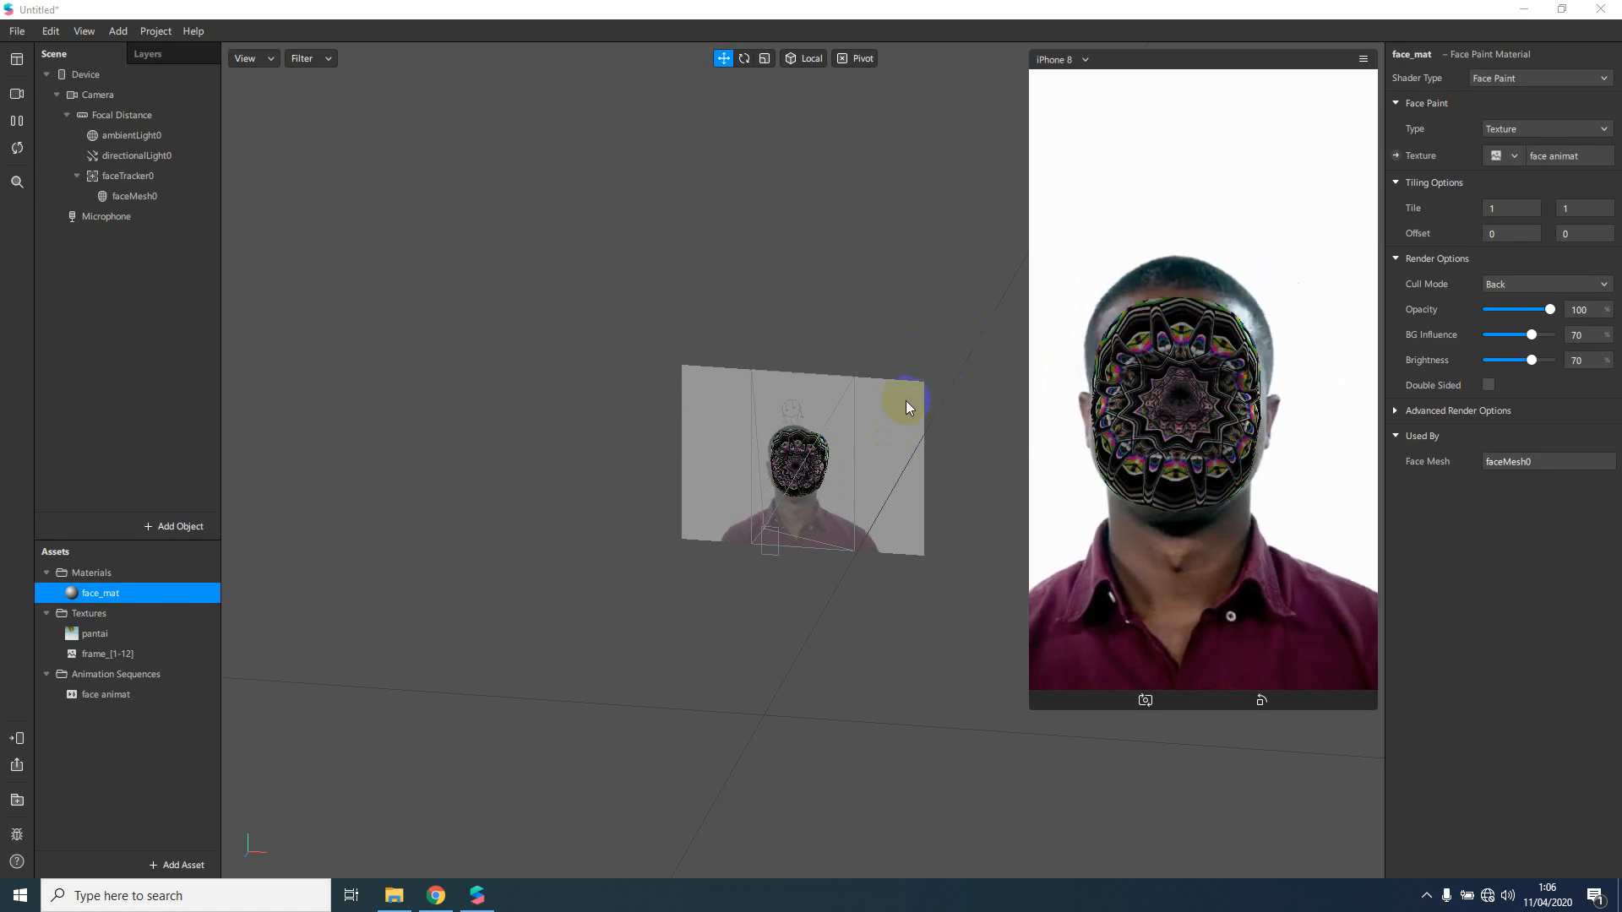